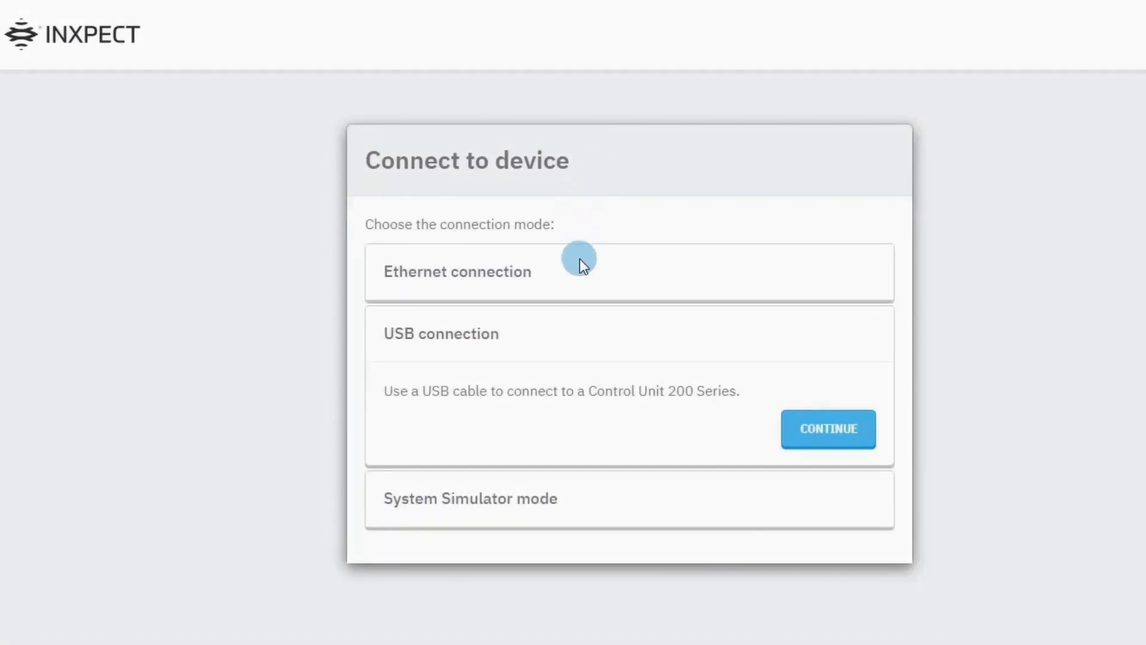
Expand the Ethernet, USB and System Simulator options and check that the C201A-PNS at 192.168.0.20:80 is listed.
{"action": "left_click", "coordinate": [582, 271]}
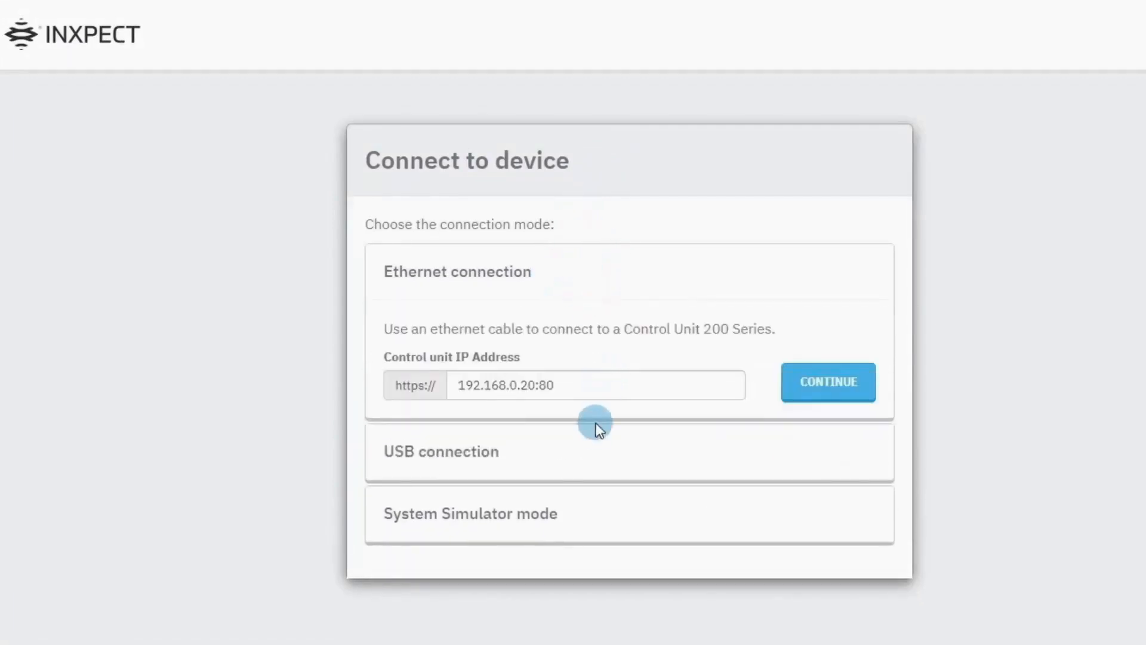
{"action": "left_click", "coordinate": [596, 460]}
{"action": "left_click", "coordinate": [586, 498]}
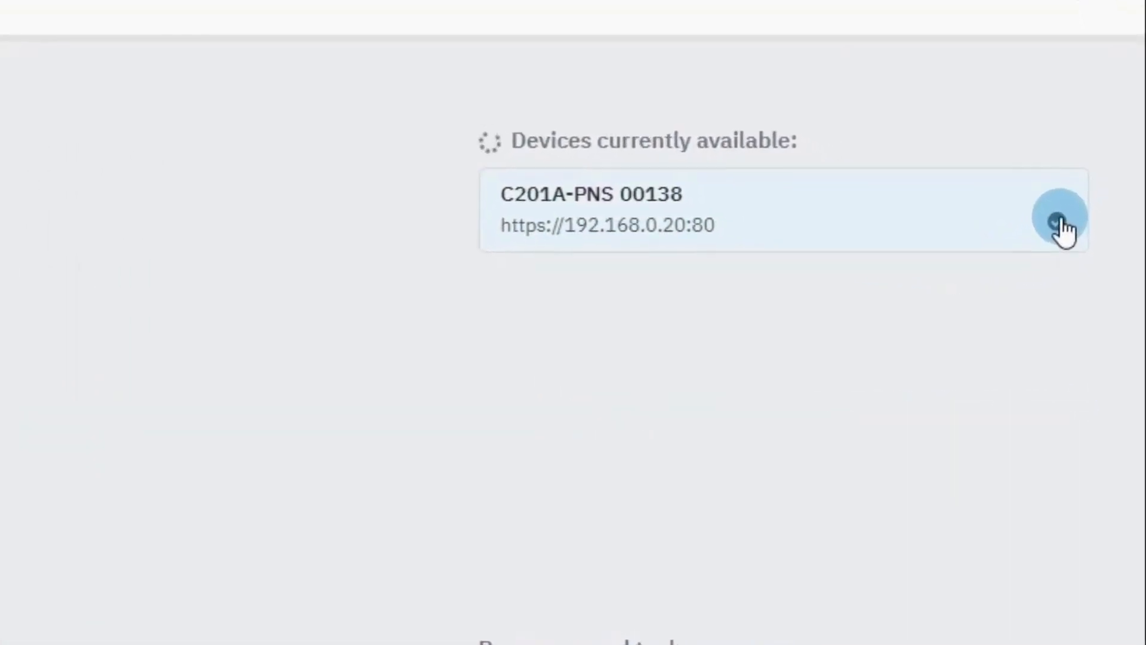
Check the listed control unit's status icon, which reports it as not reachable.
{"action": "mouse_move", "coordinate": [1062, 230]}
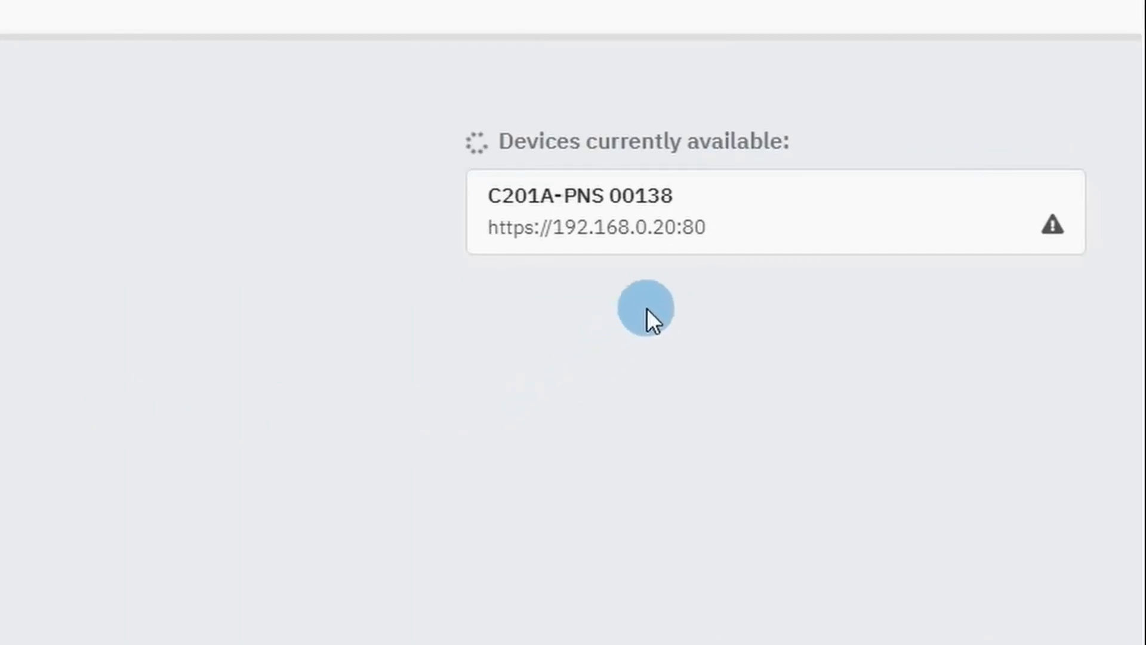
{"action": "left_click", "coordinate": [699, 216]}
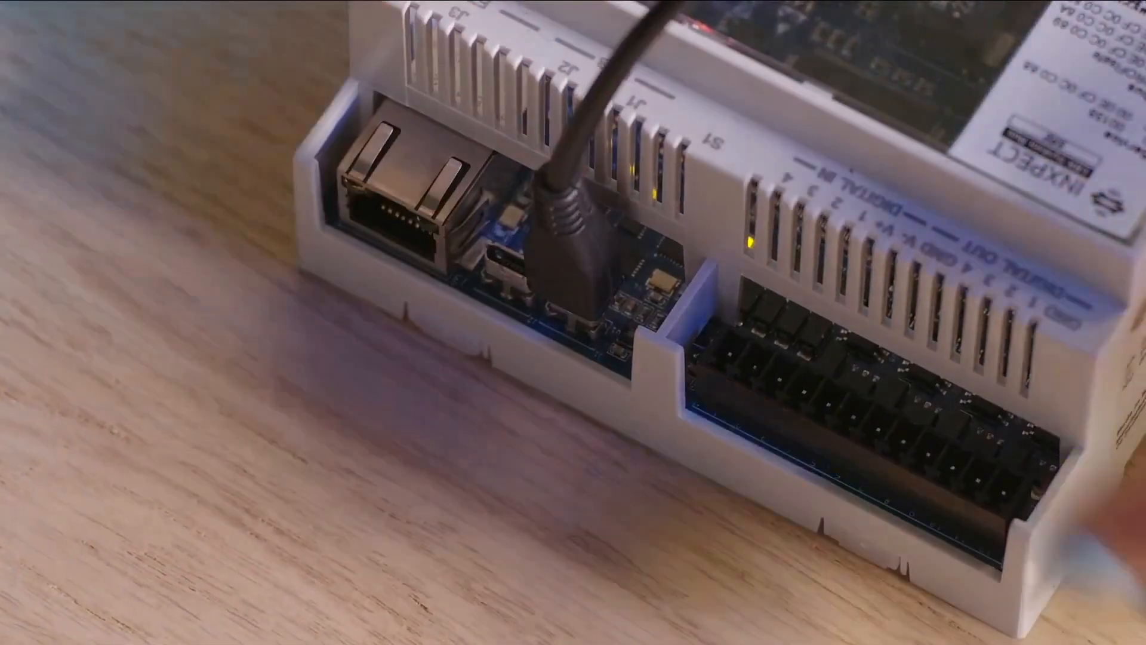
Show the USB connection details on the Connect to device page.
{"action": "left_click", "coordinate": [402, 240]}
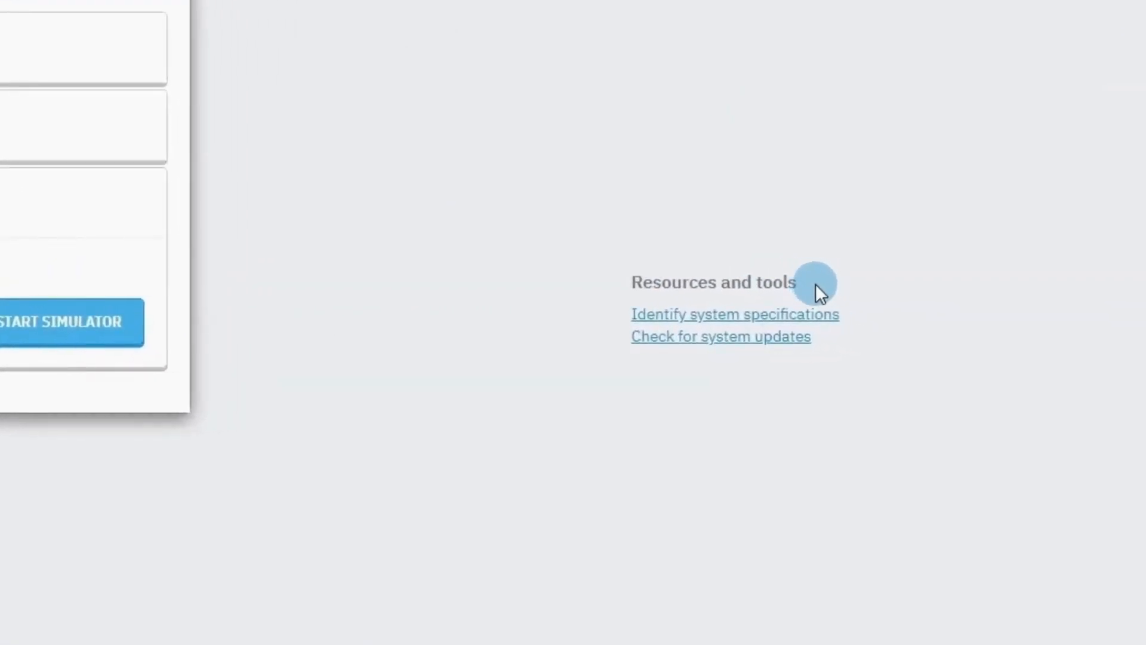
Identify the system specifications for control unit IP address 192.168.0.20.
{"action": "left_click", "coordinate": [822, 316]}
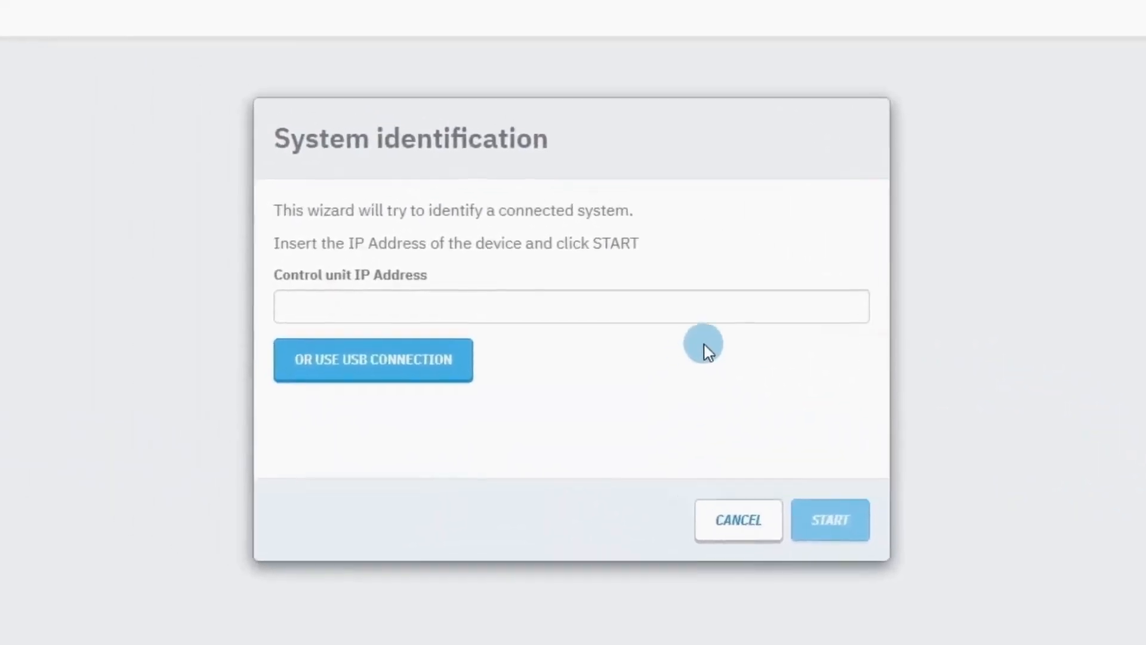
{"action": "left_click", "coordinate": [721, 311]}
{"action": "type", "text": "192.168"}
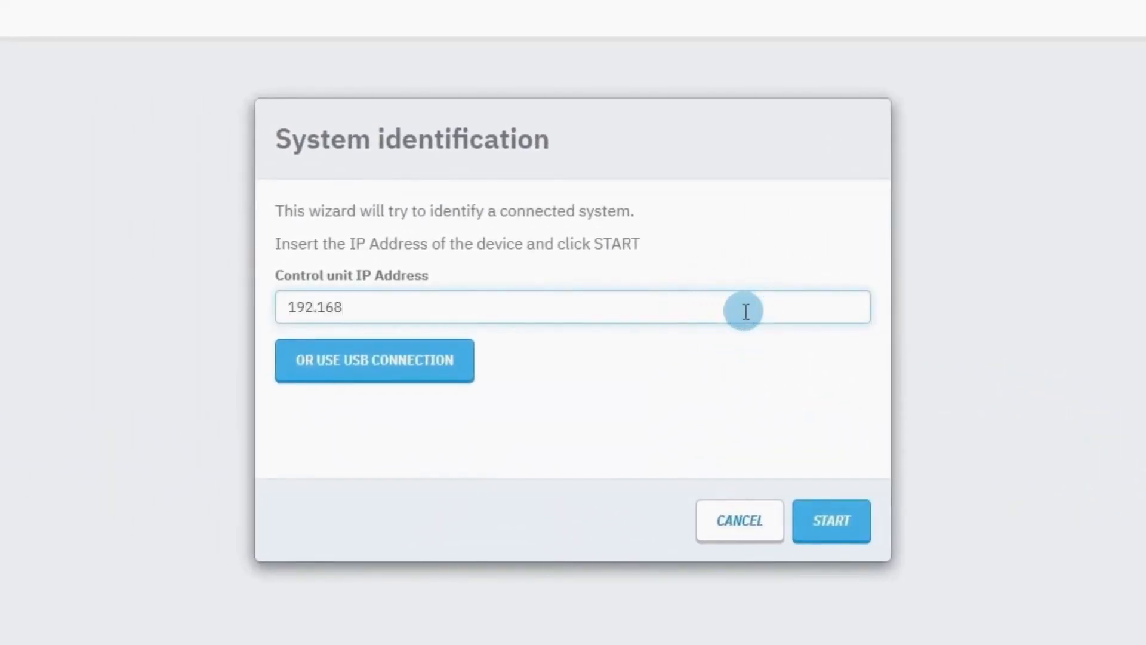
{"action": "type", "text": ".0.20"}
{"action": "key", "text": "Return"}
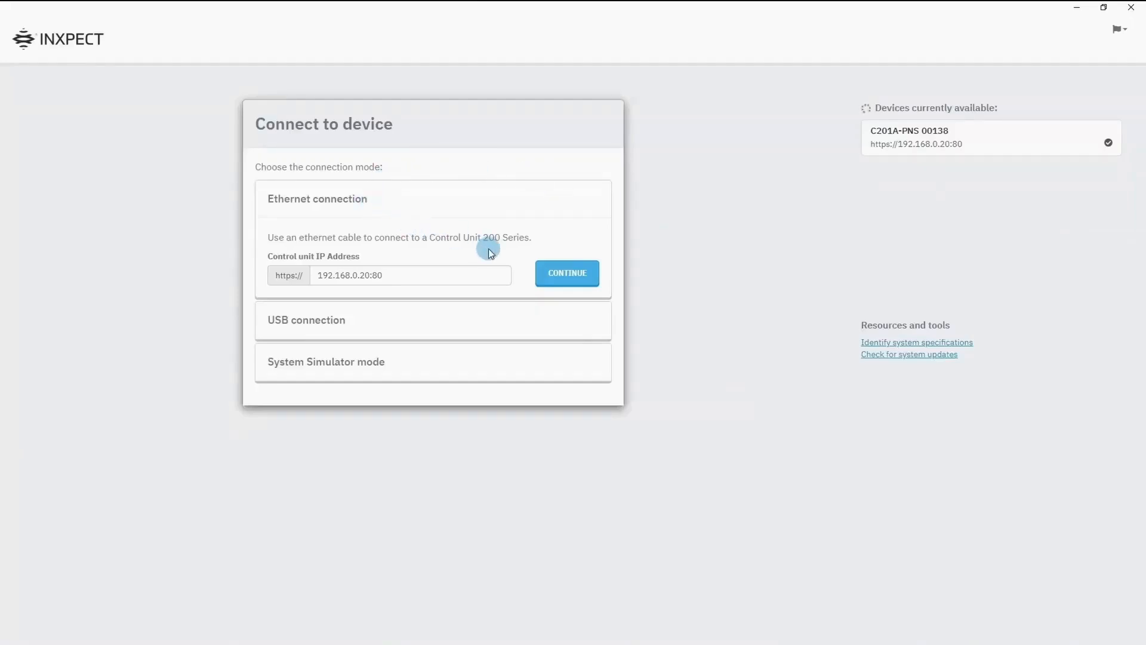
Connect to the control unit over Ethernet and set a new admin password, entered twice, in the wizard.
{"action": "left_click", "coordinate": [552, 275]}
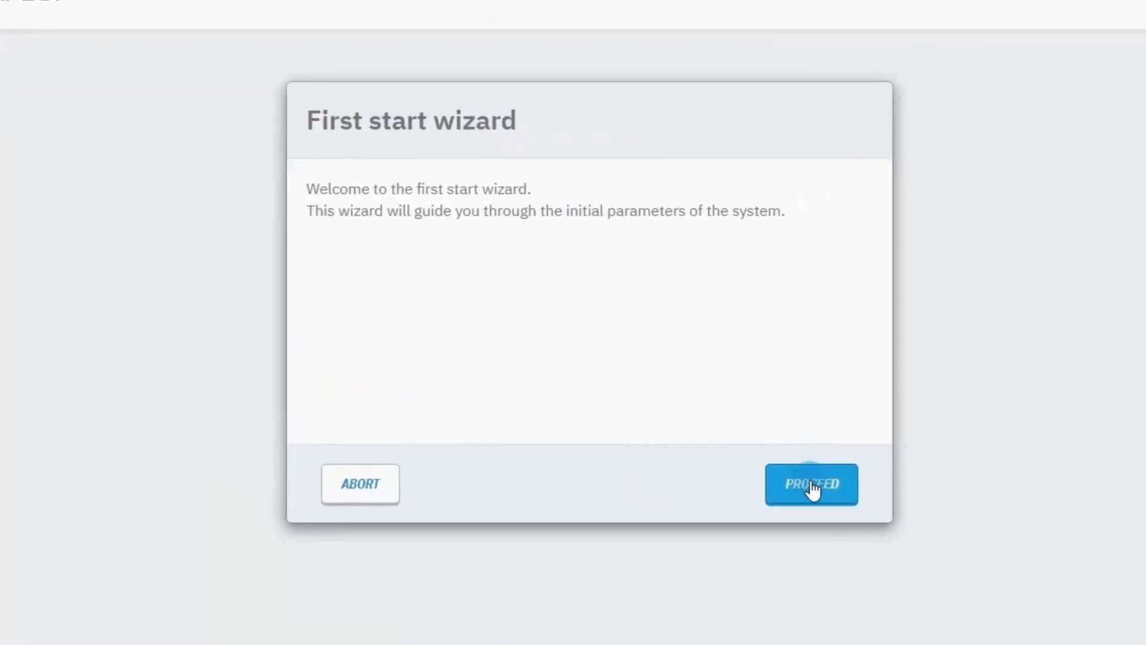
{"action": "left_click", "coordinate": [811, 490]}
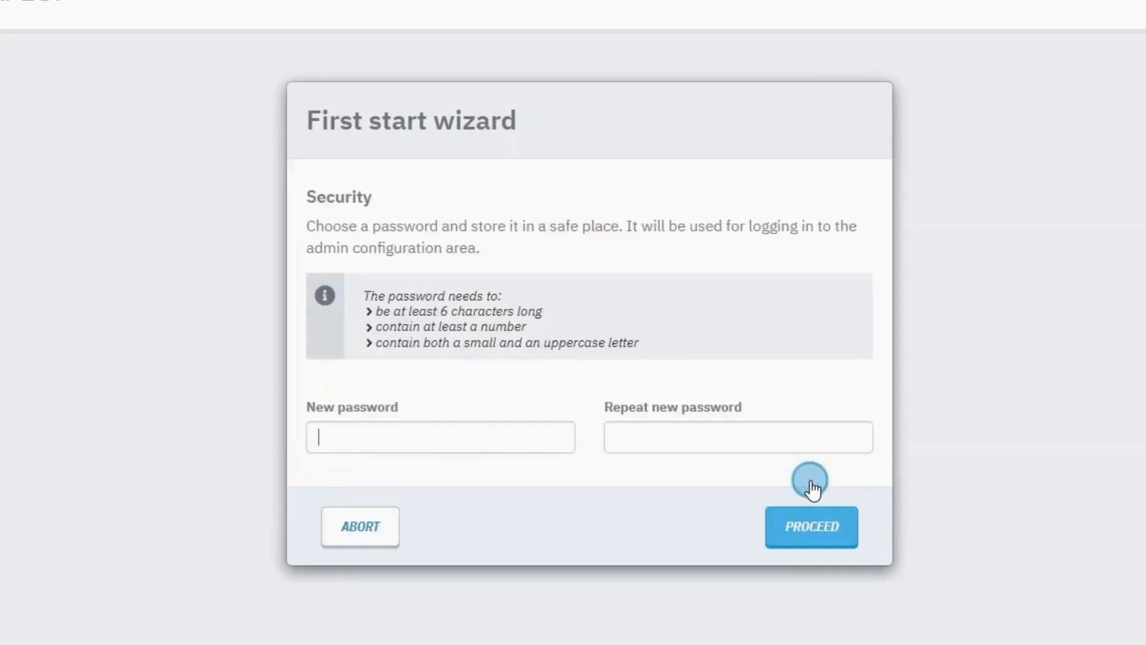
{"action": "left_click", "coordinate": [530, 425]}
{"action": "type", "text": "Test123"}
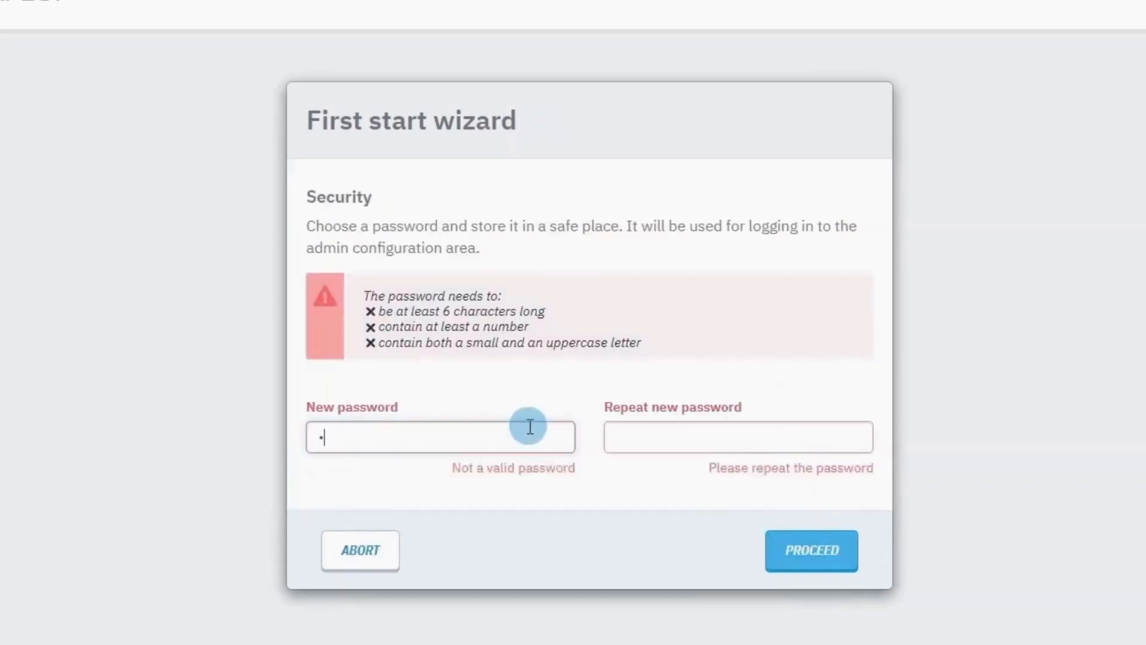
{"action": "key", "text": "Tab"}
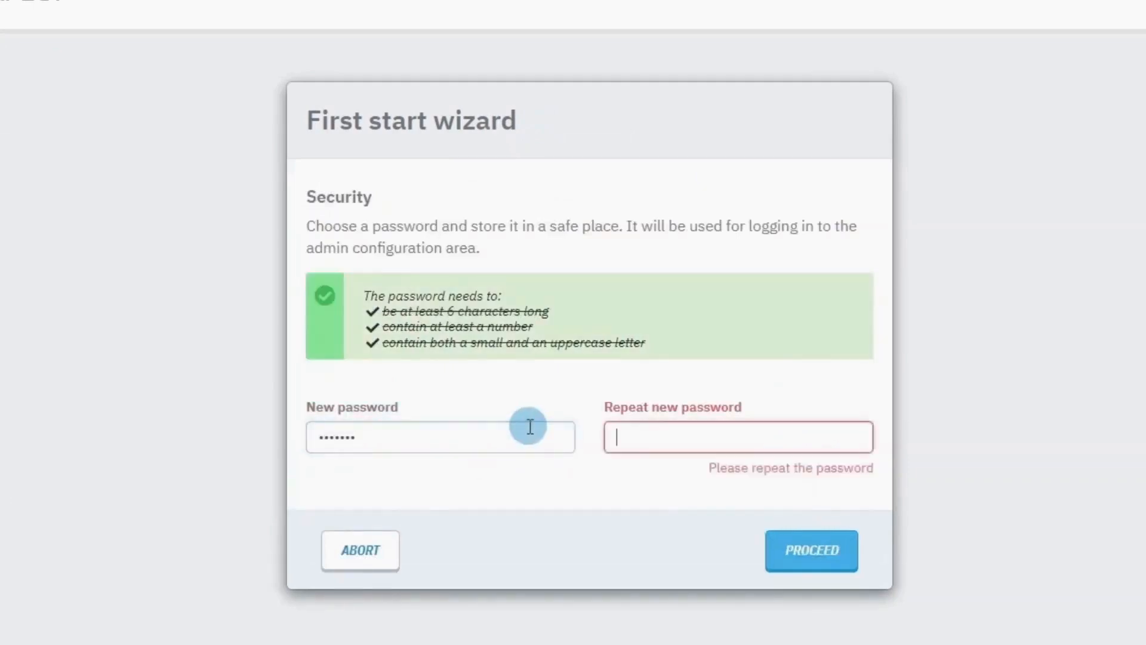
{"action": "type", "text": "Test123"}
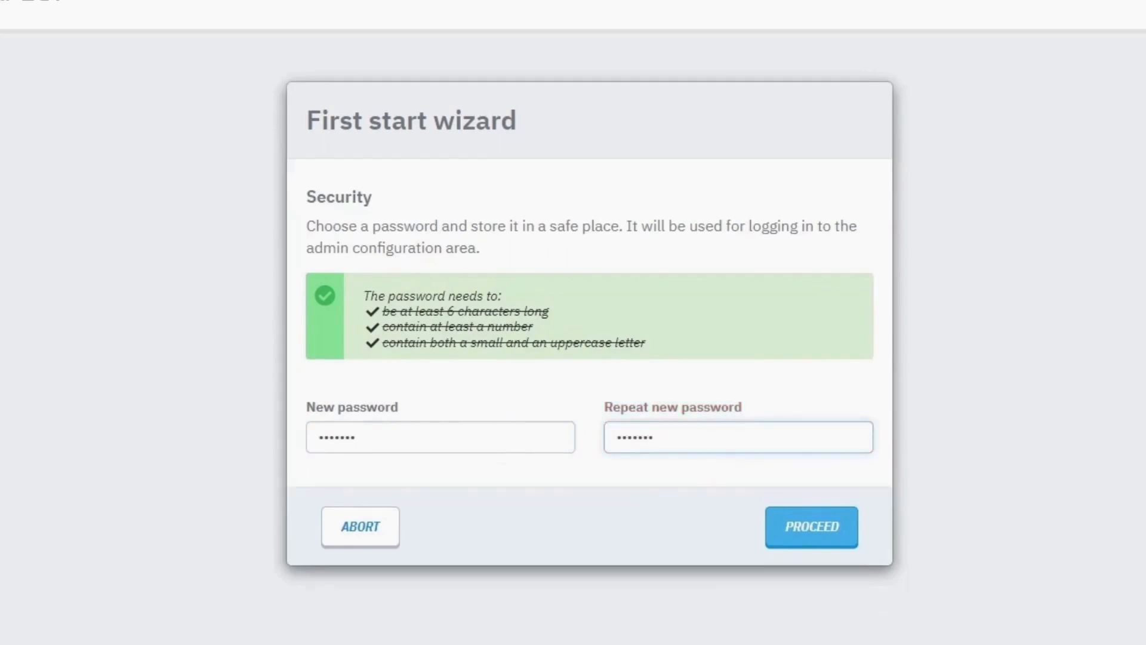
{"action": "left_click", "coordinate": [773, 526]}
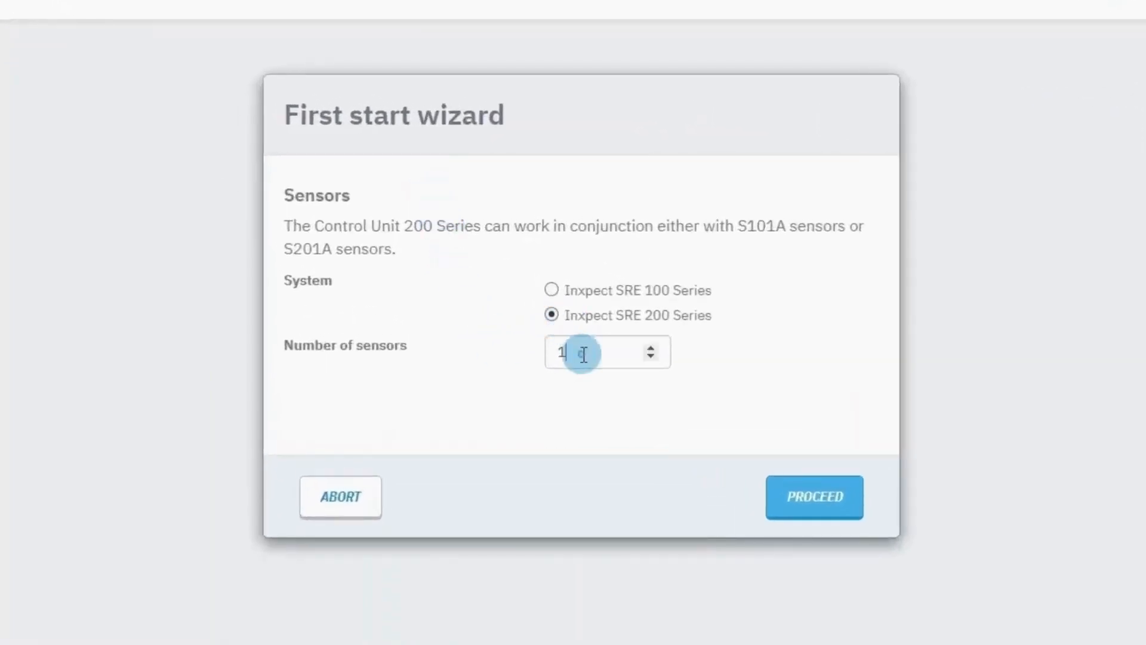
Set the sensor count to 2 for the Inxpect SRE 200 Series system and proceed.
{"action": "left_click_drag", "start_coordinate": [581, 353], "coordinate": [548, 351]}
{"action": "type", "text": "2"}
{"action": "left_click", "coordinate": [552, 317]}
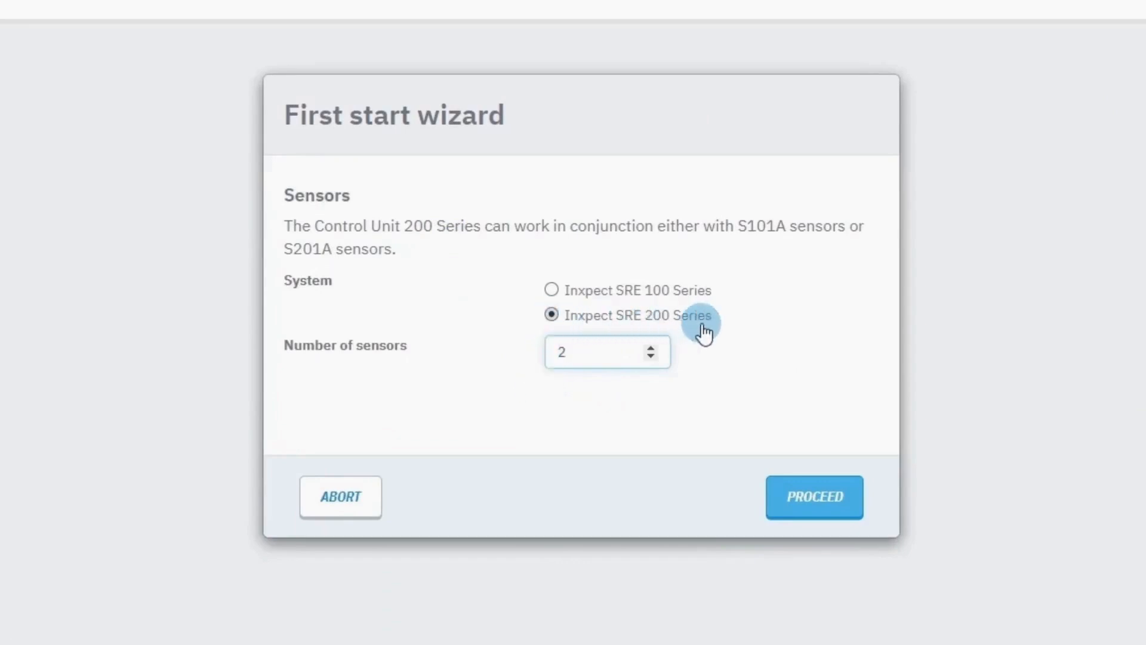
{"action": "left_click", "coordinate": [779, 388]}
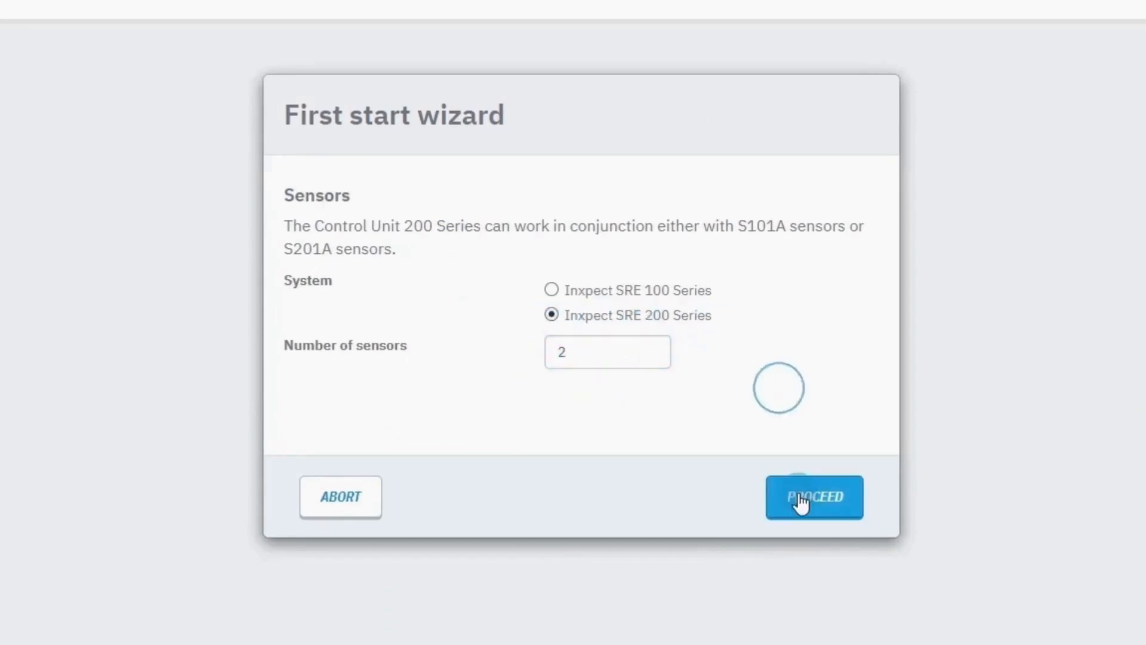
{"action": "left_click", "coordinate": [800, 501]}
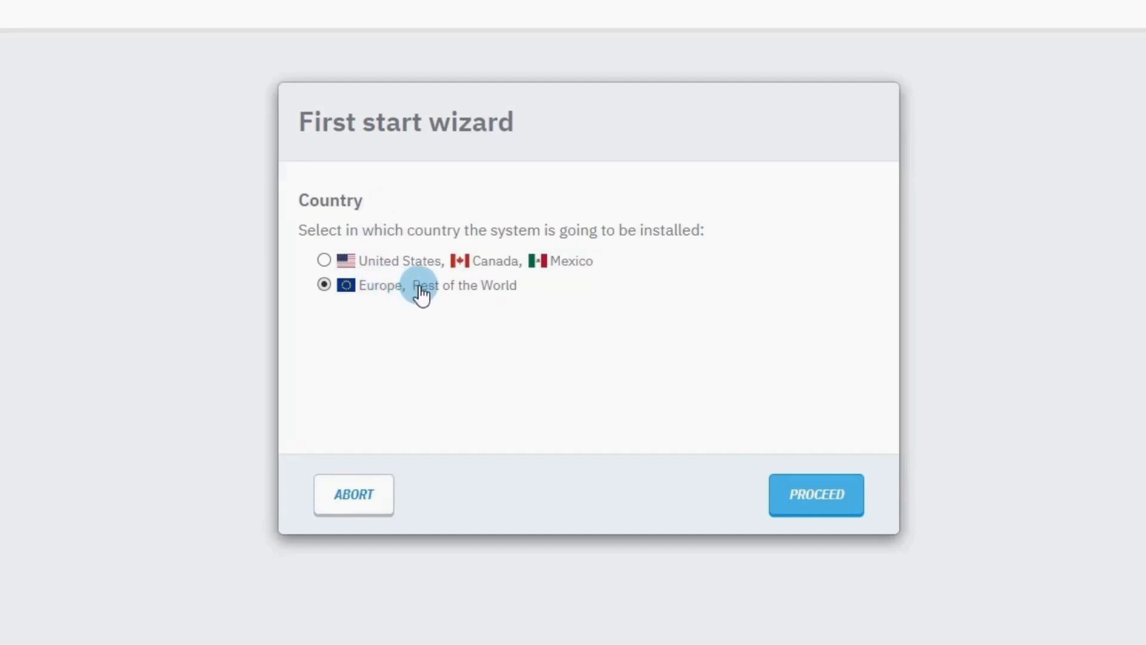
Accept Europe, Rest of the World as country and Fixed as application, then end the configuration.
{"action": "left_click", "coordinate": [777, 483]}
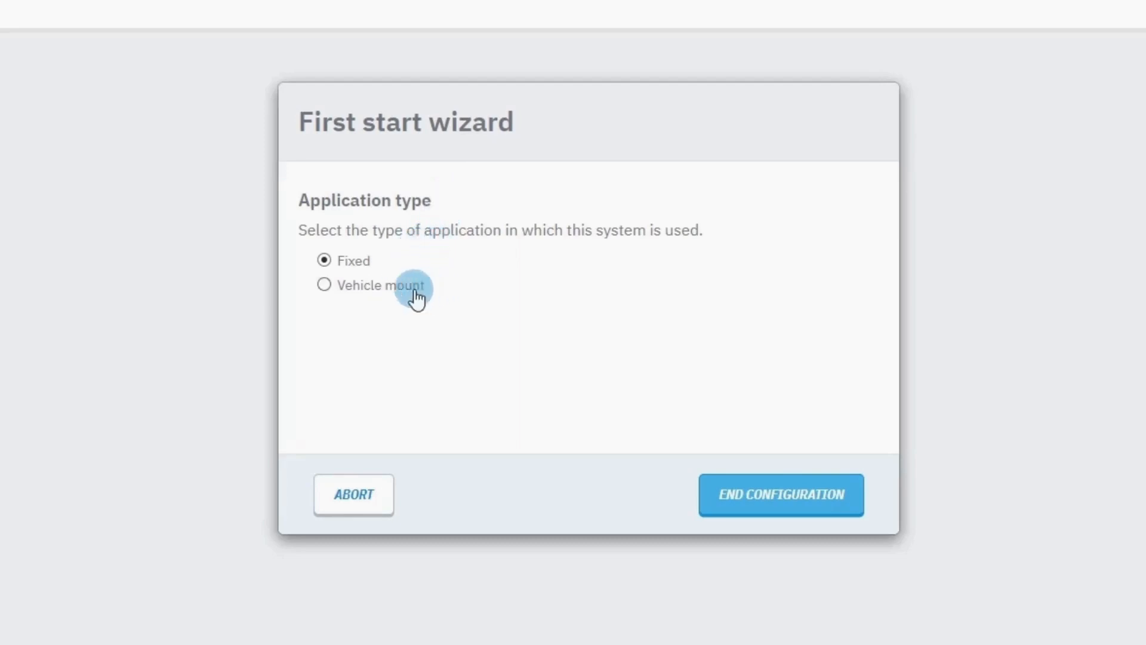
{"action": "left_click", "coordinate": [784, 507]}
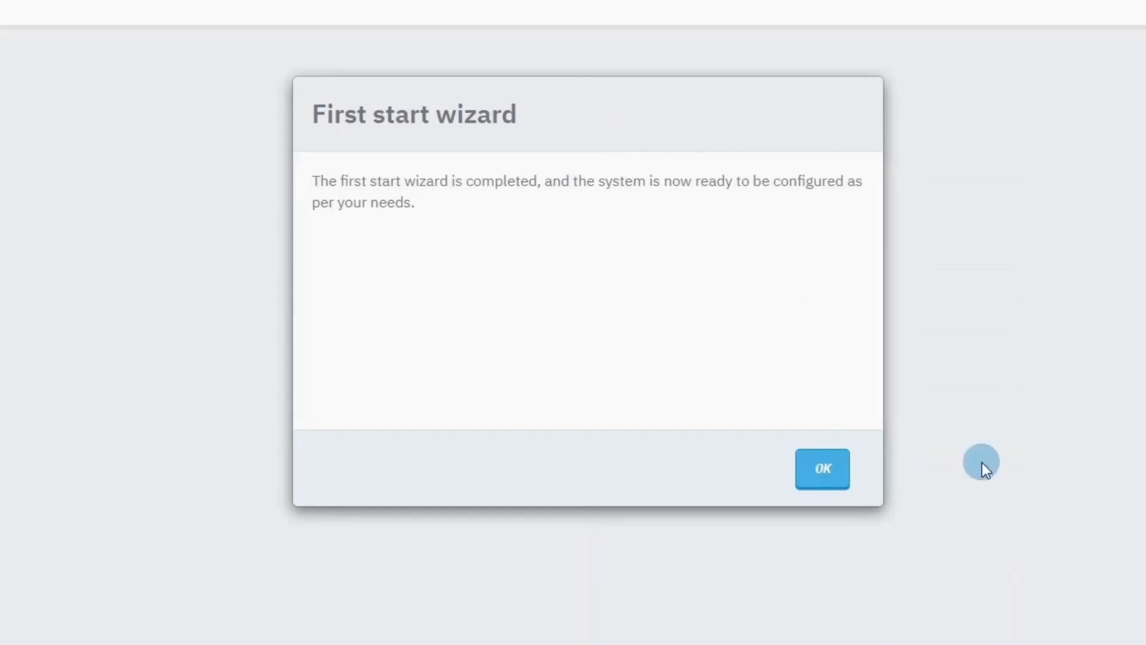
Dismiss the wizard completion message to show the Dashboard with control unit and two sensors OK.
{"action": "left_click", "coordinate": [822, 472]}
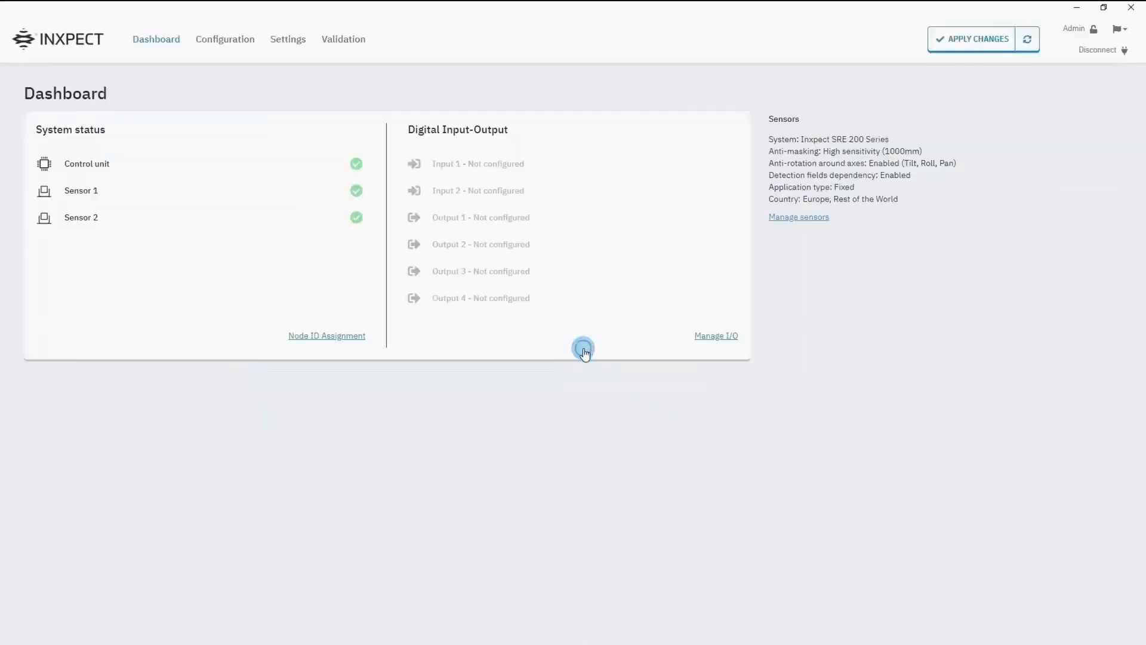
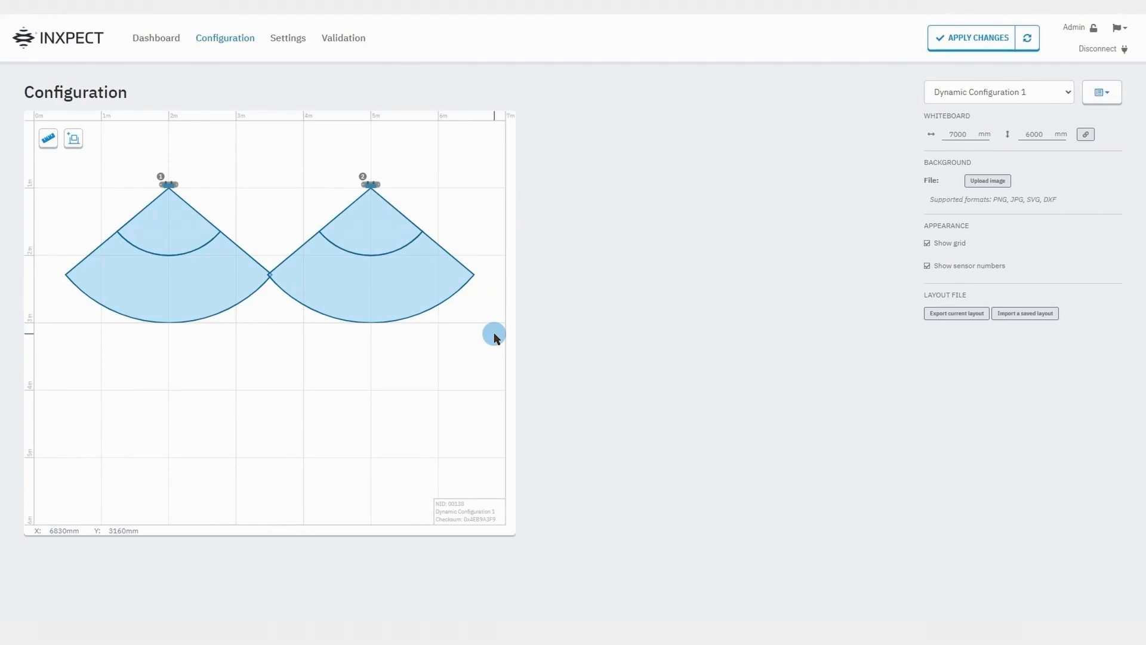
Add a third sensor and place it below sensors 1 and 2.
{"action": "left_click", "coordinate": [74, 140]}
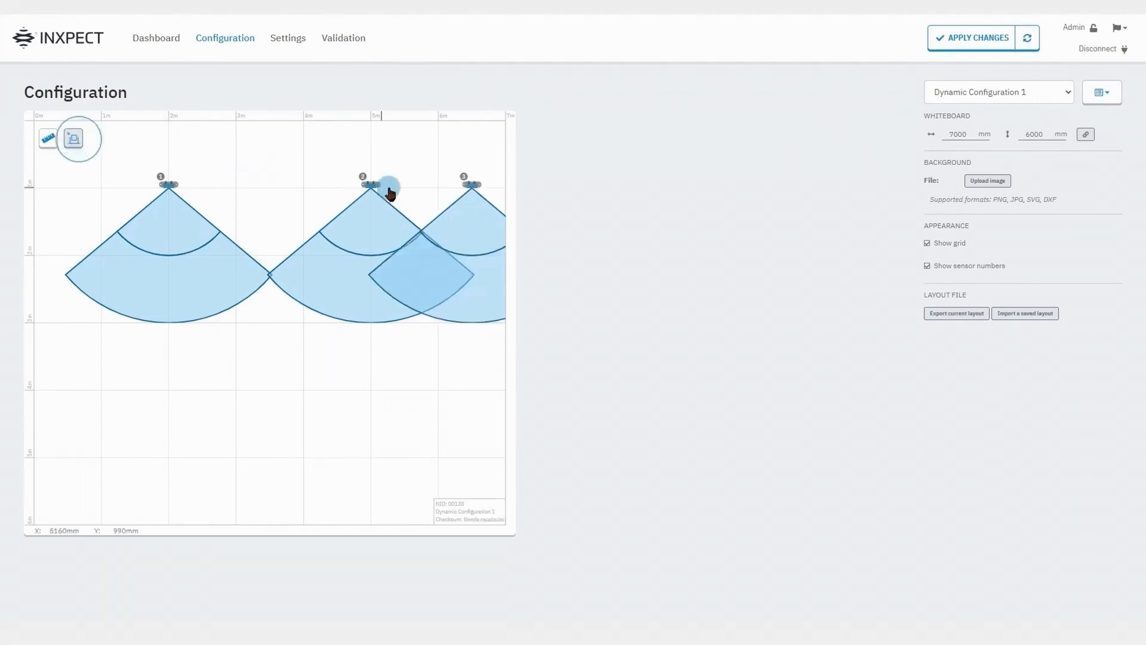
{"action": "left_click_drag", "start_coordinate": [466, 184], "coordinate": [264, 343]}
{"action": "left_click", "coordinate": [484, 194]}
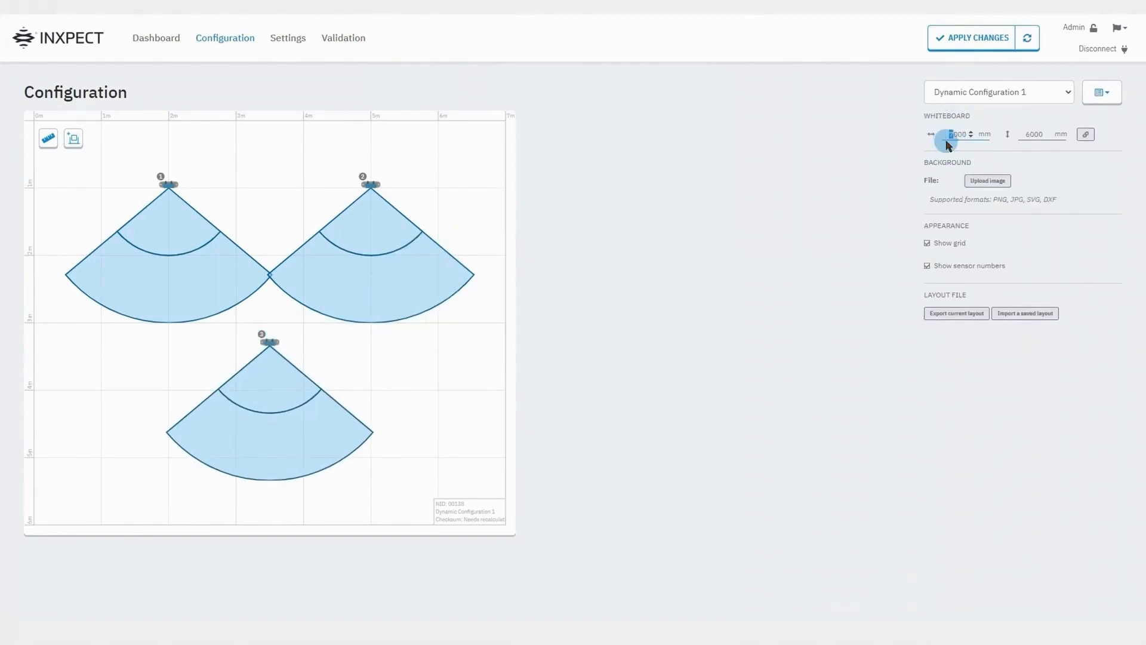
Unlink the whiteboard's width and height and resize it to 16000 × 8570 mm.
{"action": "key", "text": "Return"}
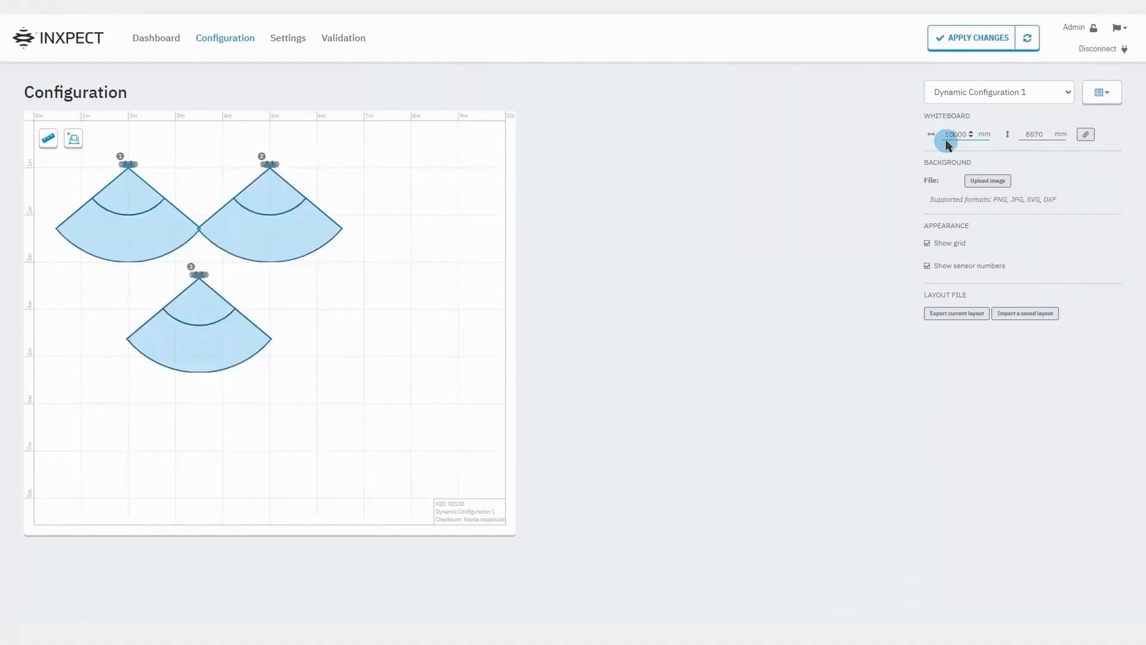
{"action": "left_click", "coordinate": [1092, 141]}
{"action": "key", "text": "Return"}
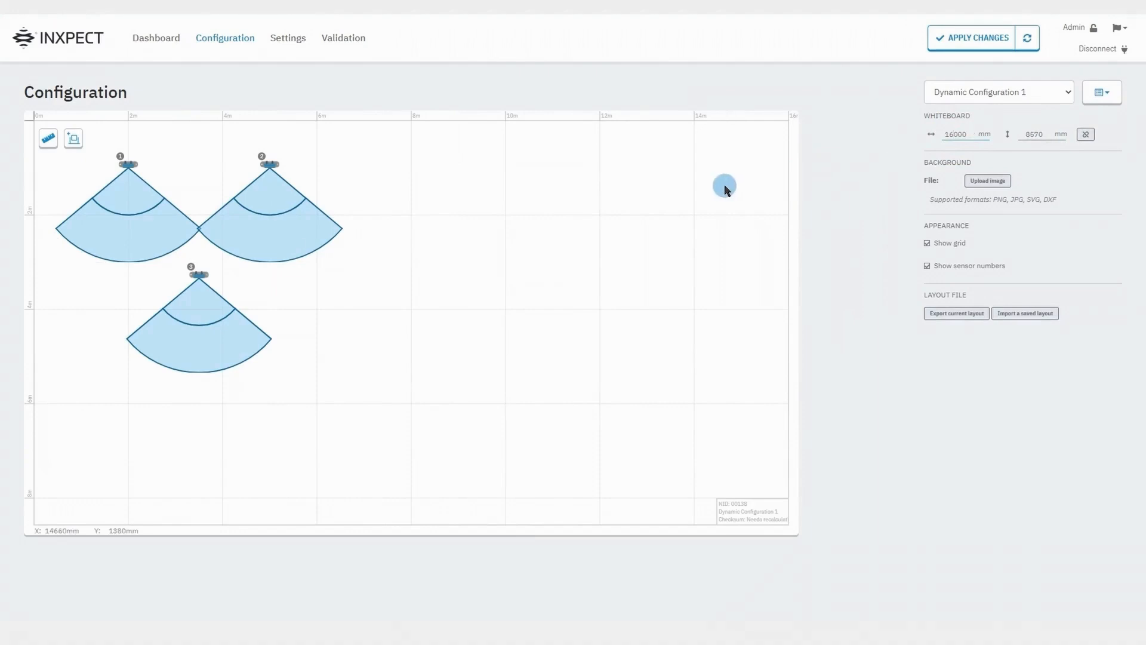
Load layout.png as the whiteboard background and nudge it slightly right.
{"action": "left_click", "coordinate": [972, 188]}
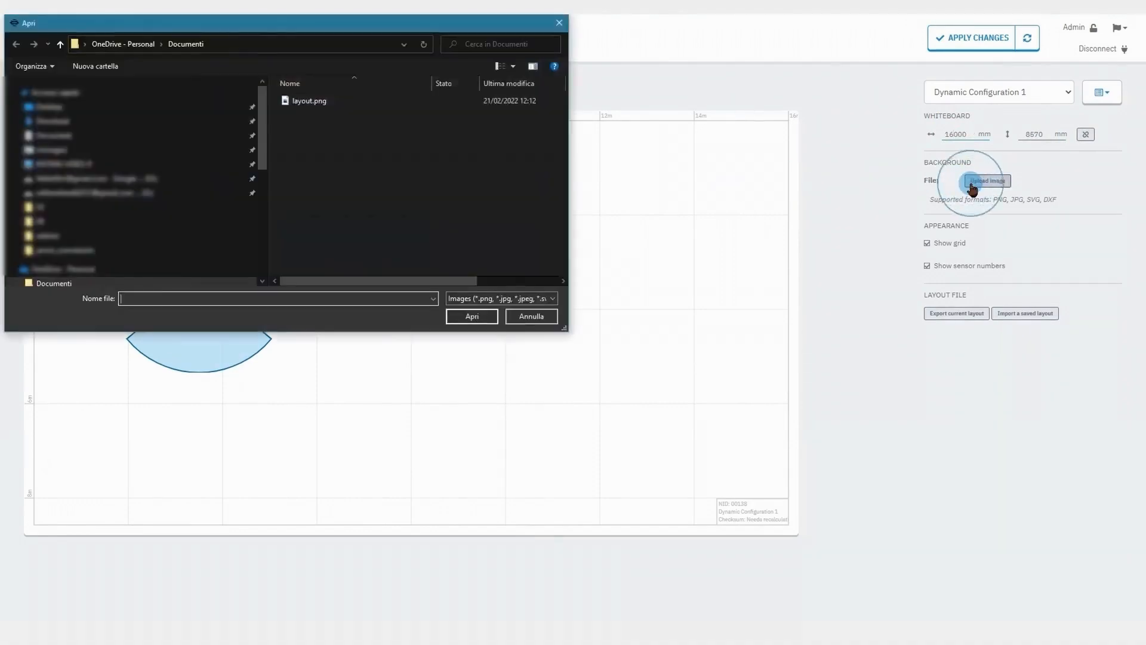
{"action": "left_click", "coordinate": [491, 105]}
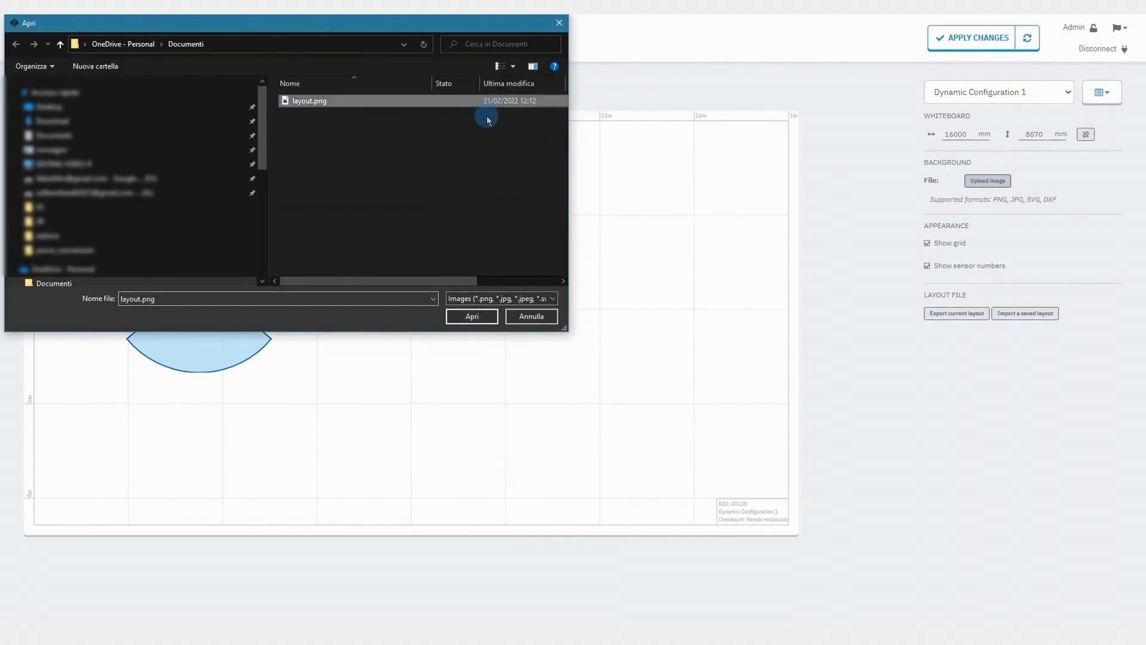
{"action": "left_click", "coordinate": [471, 316]}
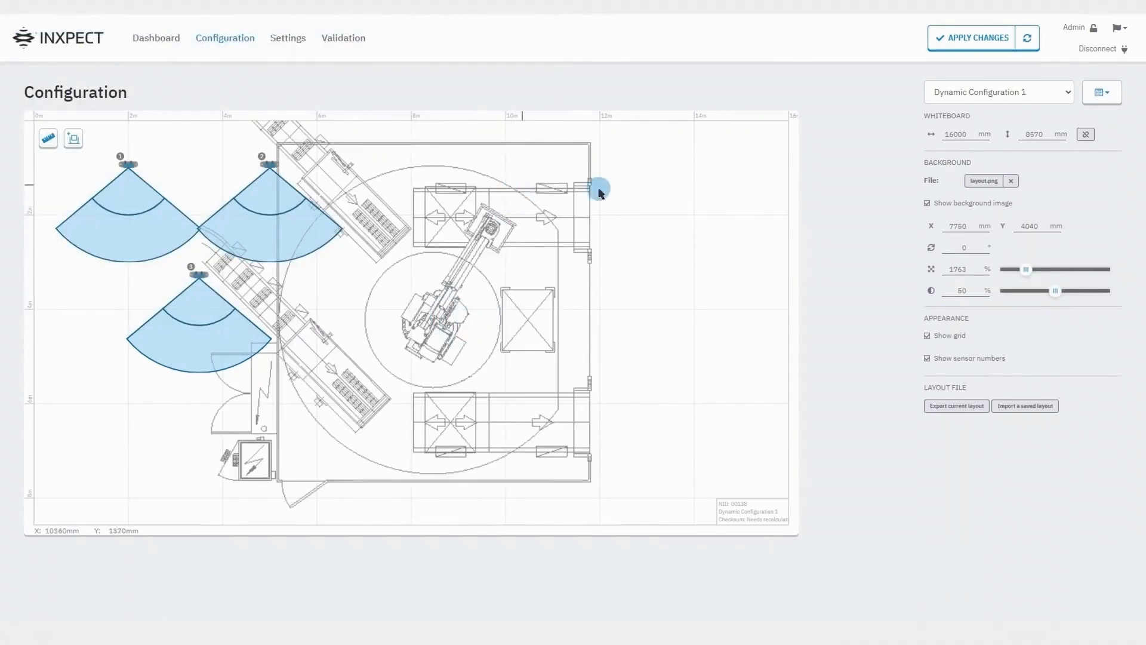
{"action": "left_click", "coordinate": [606, 225]}
{"action": "left_click_drag", "start_coordinate": [605, 225], "coordinate": [613, 225]}
Move sensors 1 and 2 onto the floor plan, rotating sensor 2 to face into the cell.
{"action": "left_click_drag", "start_coordinate": [129, 164], "coordinate": [405, 163]}
{"action": "left_click_drag", "start_coordinate": [270, 164], "coordinate": [598, 350]}
{"action": "left_click_drag", "start_coordinate": [578, 348], "coordinate": [601, 358]}
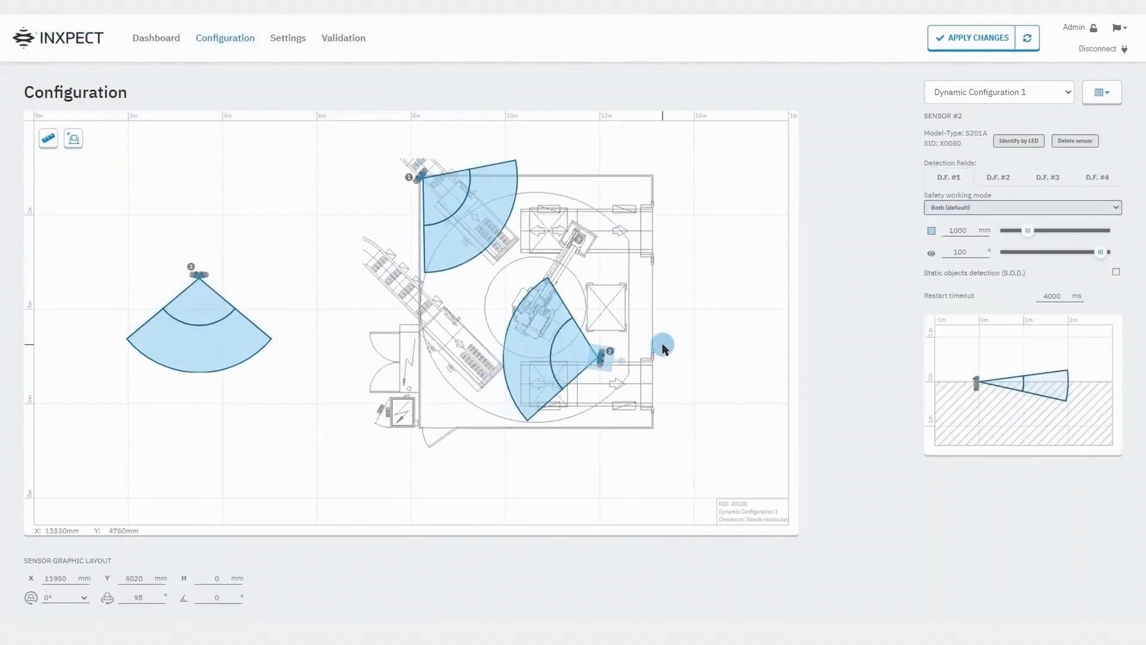
{"action": "left_click", "coordinate": [745, 397]}
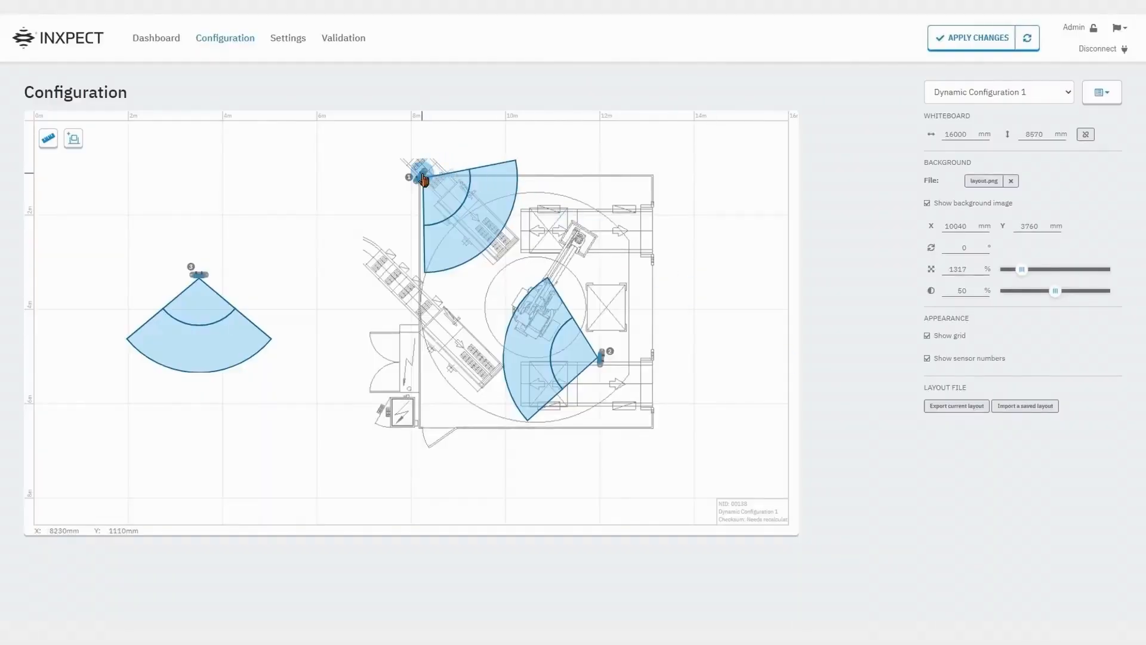
Give sensor 1 Y 4220 and rotation 10, then drag it to the plan's top-left corner.
{"action": "left_click", "coordinate": [423, 179]}
{"action": "left_click", "coordinate": [67, 573]}
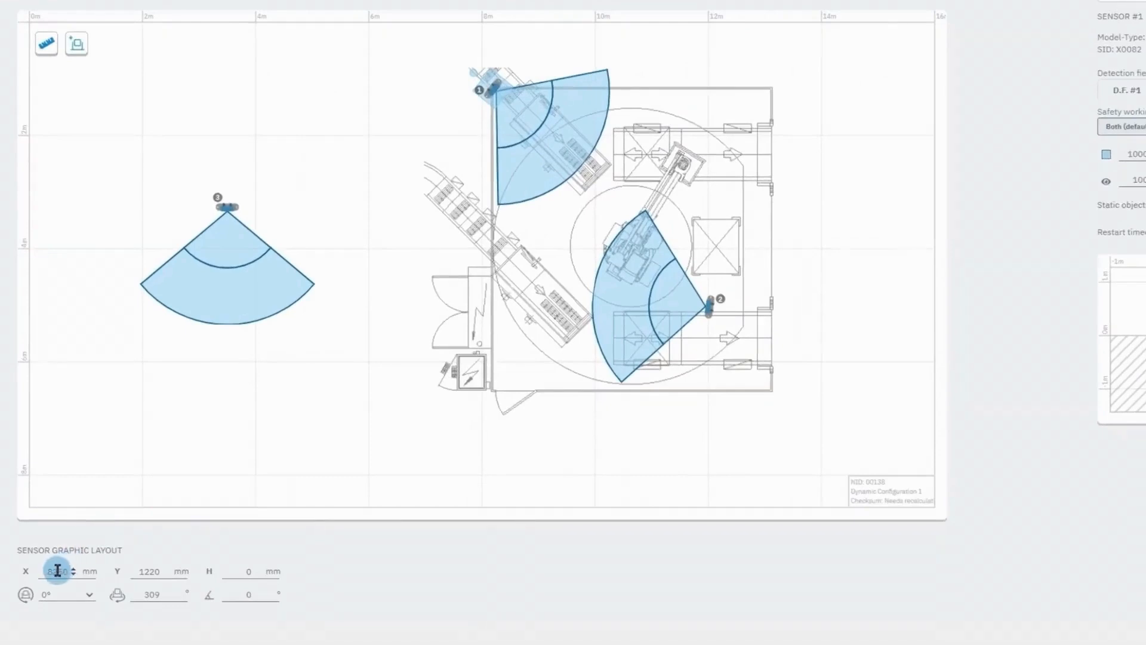
{"action": "double_click", "coordinate": [54, 569]}
{"action": "double_click", "coordinate": [141, 572]}
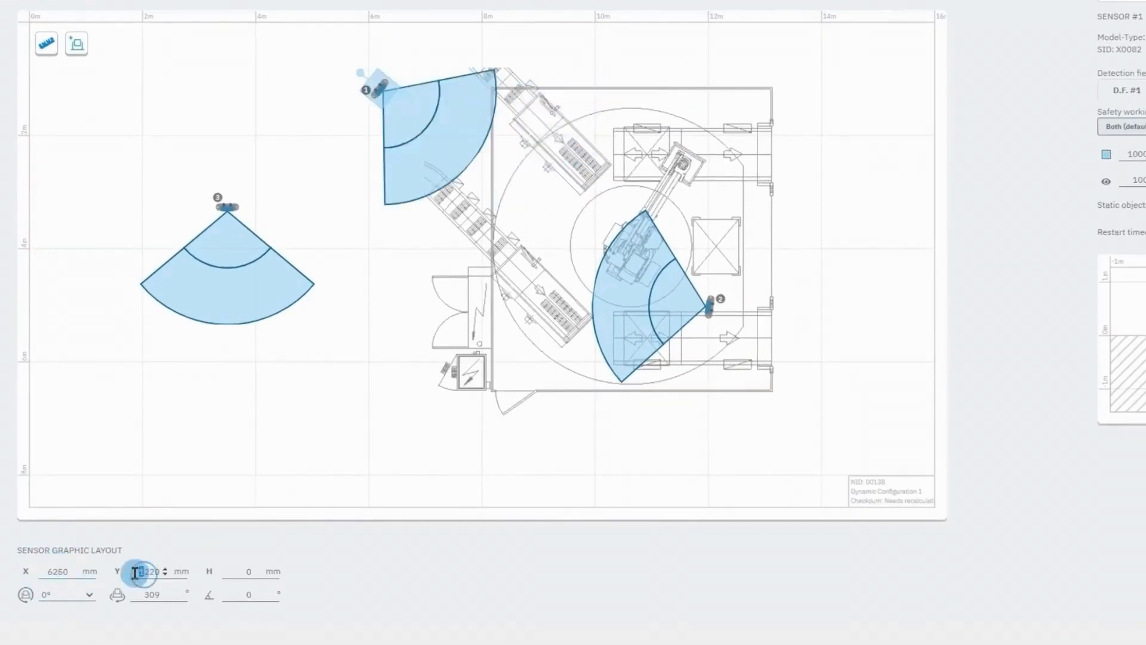
{"action": "type", "text": "4220"}
{"action": "left_click", "coordinate": [165, 592]}
{"action": "double_click", "coordinate": [152, 593]}
{"action": "type", "text": "10"}
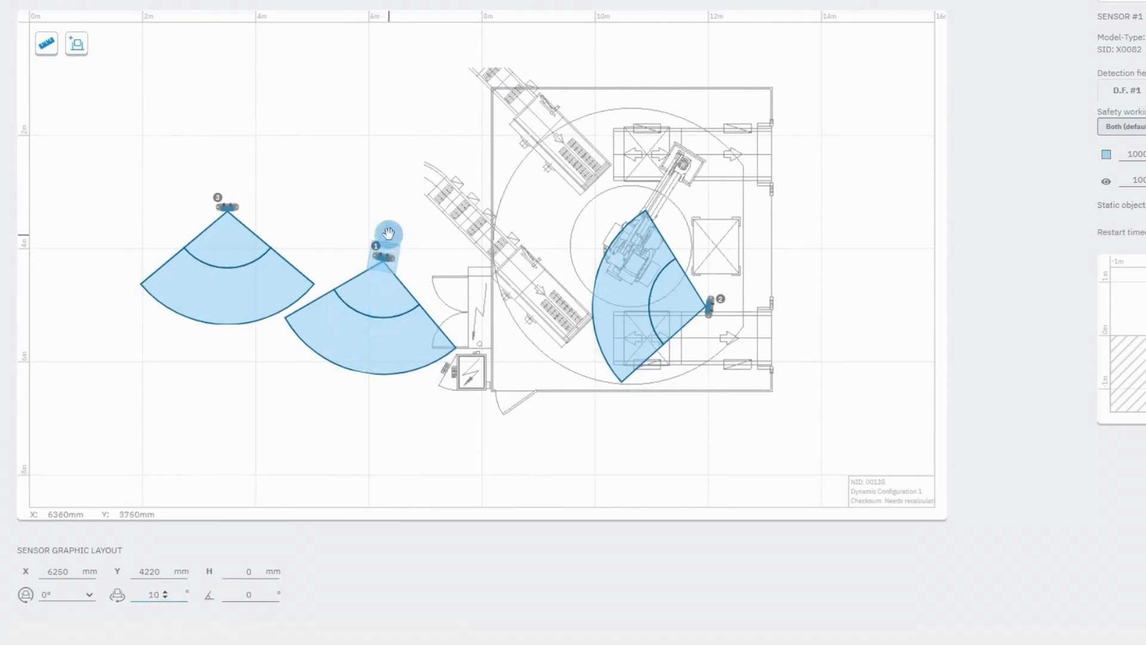
{"action": "left_click_drag", "start_coordinate": [384, 256], "coordinate": [487, 79]}
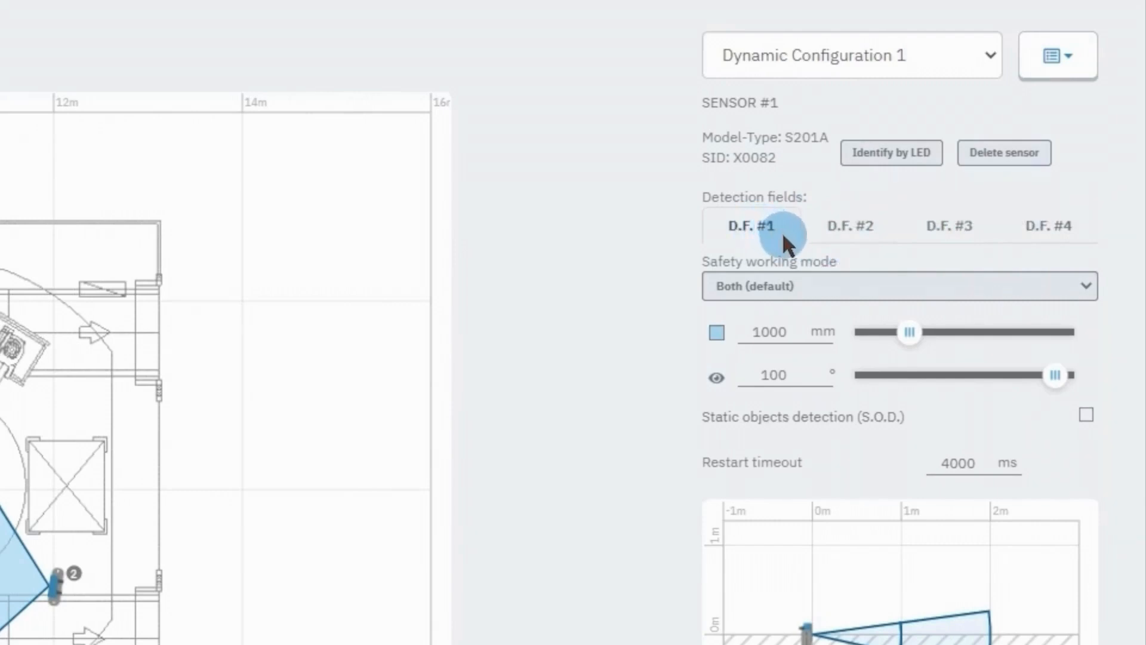
Keep Both (default) mode, extend detection field 1 to 1740 mm at 80°, and enable S.O.D.
{"action": "left_click", "coordinate": [882, 287]}
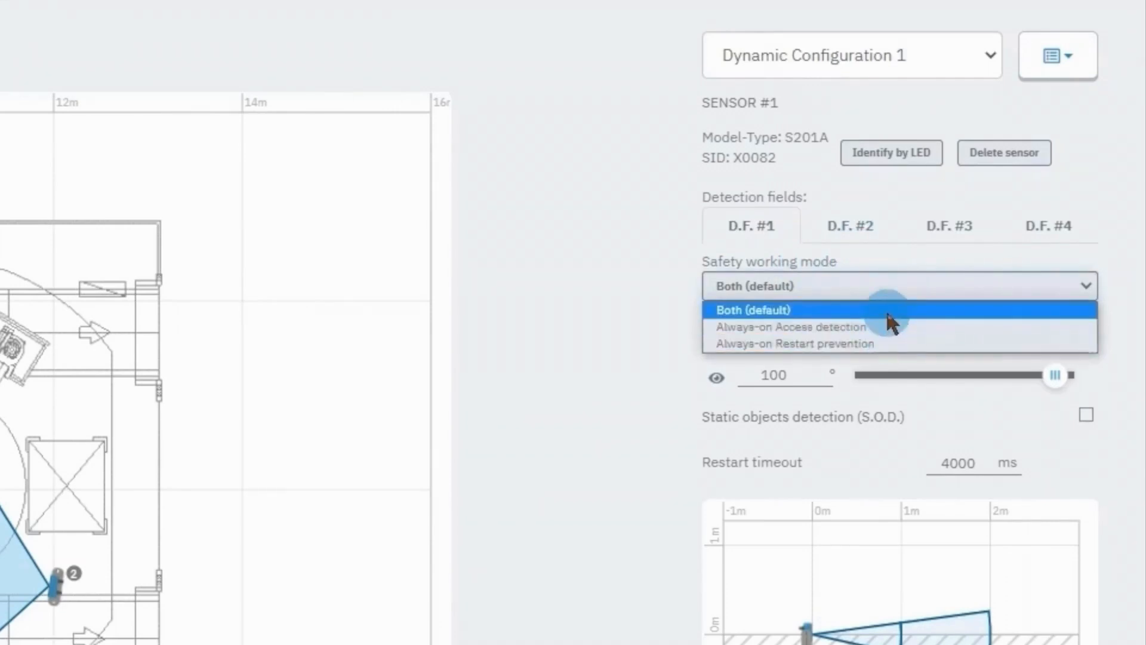
{"action": "left_click", "coordinate": [889, 312]}
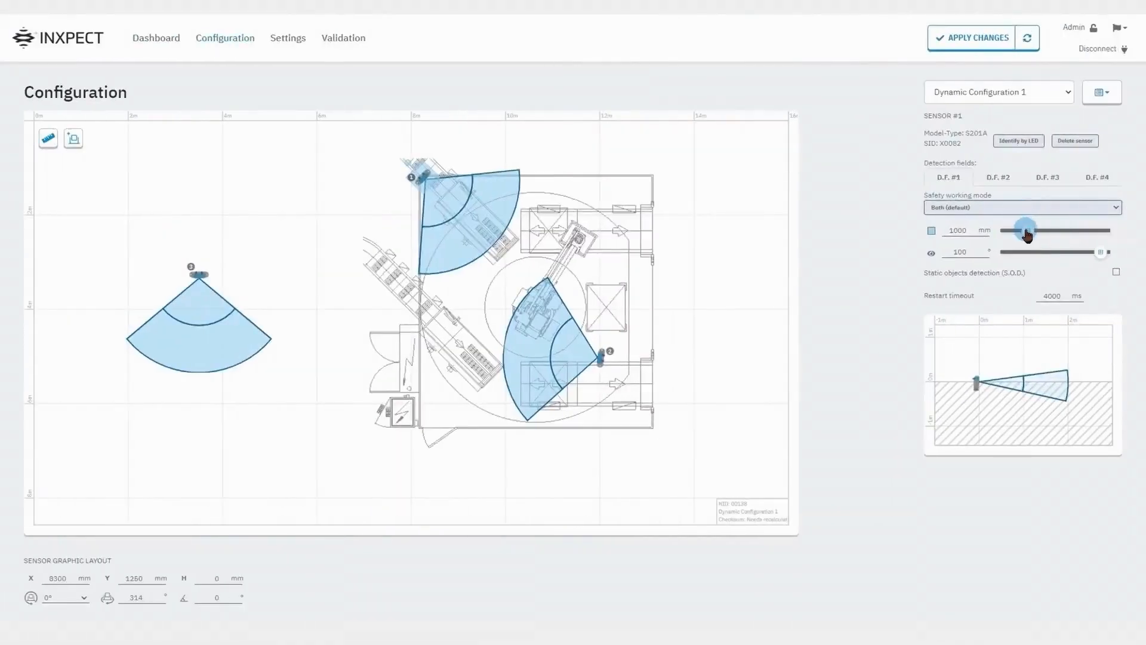
{"action": "left_click_drag", "start_coordinate": [1026, 234], "coordinate": [1085, 255]}
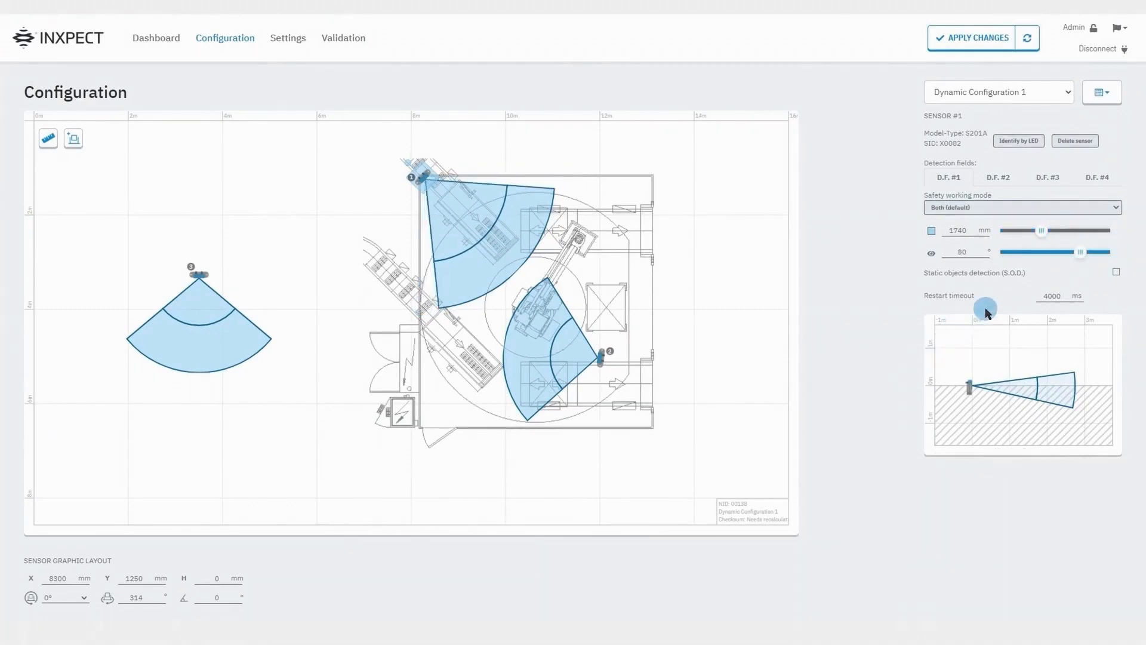
{"action": "left_click", "coordinate": [1116, 273]}
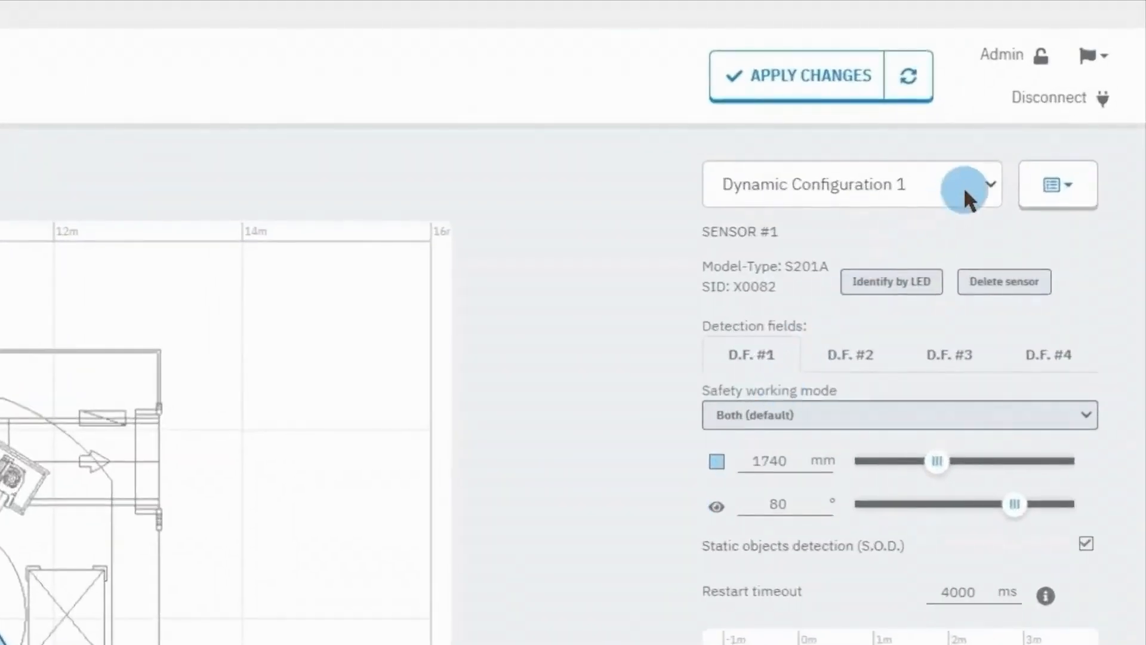
Add Dynamic Configuration 2, keep it active, and start applying the changes.
{"action": "left_click", "coordinate": [963, 186]}
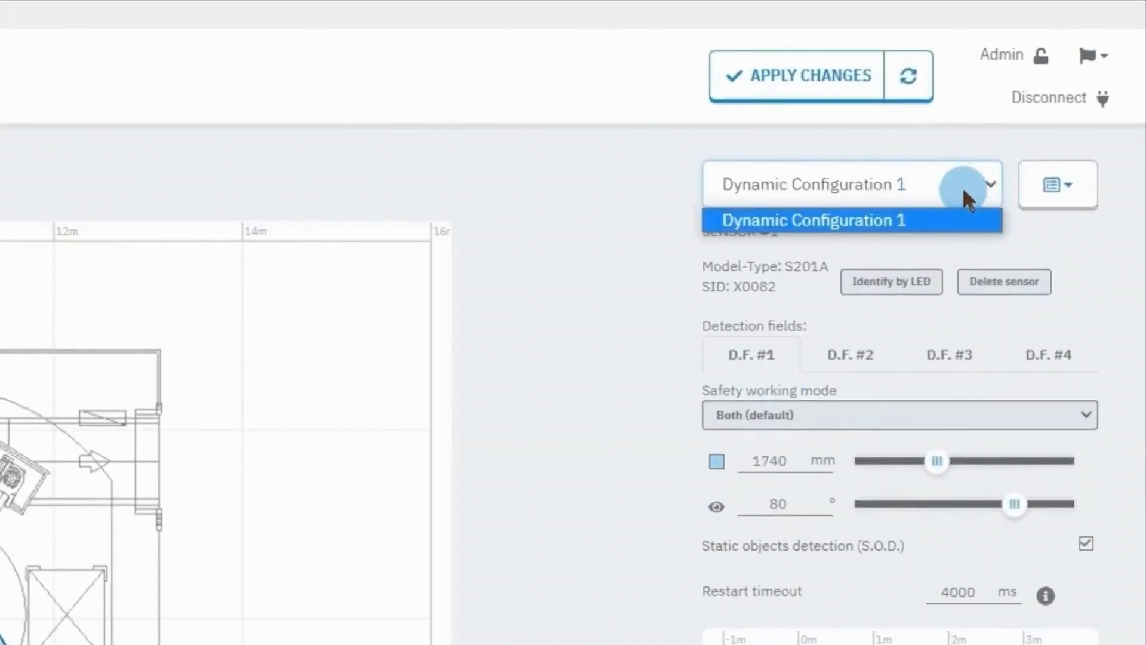
{"action": "left_click", "coordinate": [1056, 185]}
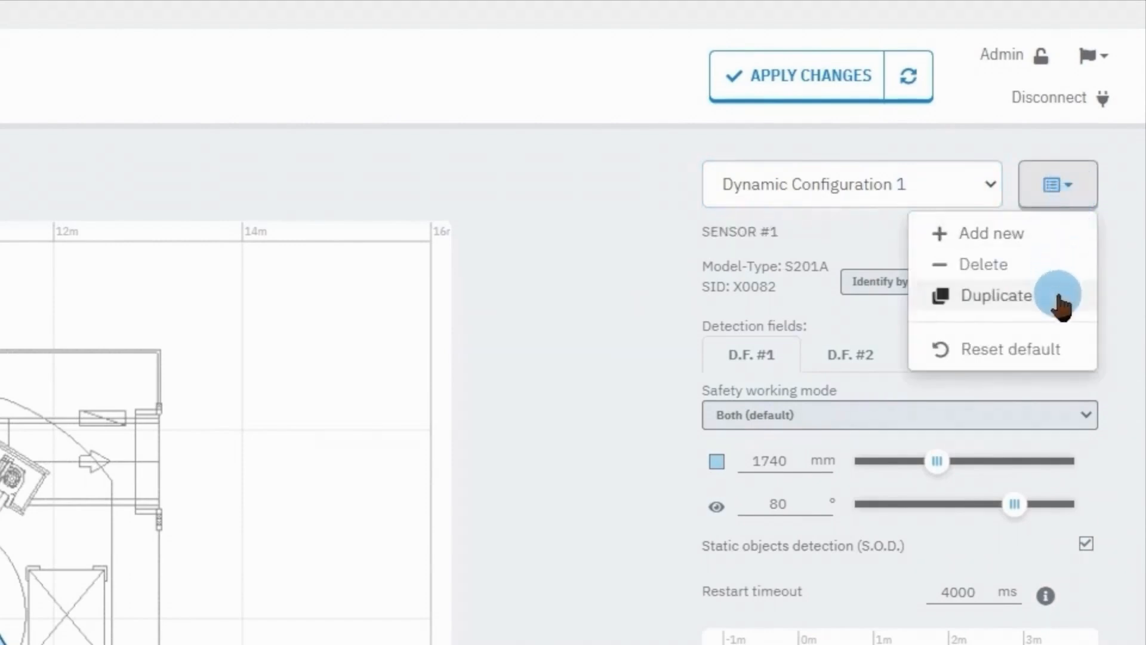
{"action": "left_click", "coordinate": [1027, 235]}
{"action": "left_click", "coordinate": [992, 184]}
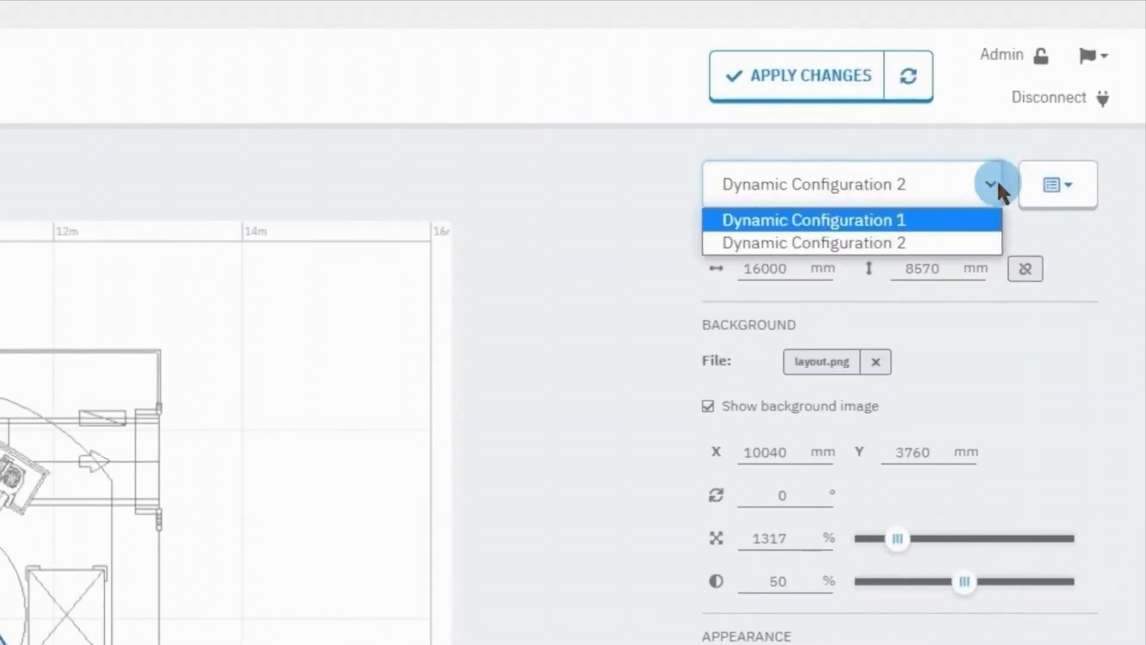
{"action": "left_click", "coordinate": [1001, 156]}
{"action": "left_click", "coordinate": [842, 95]}
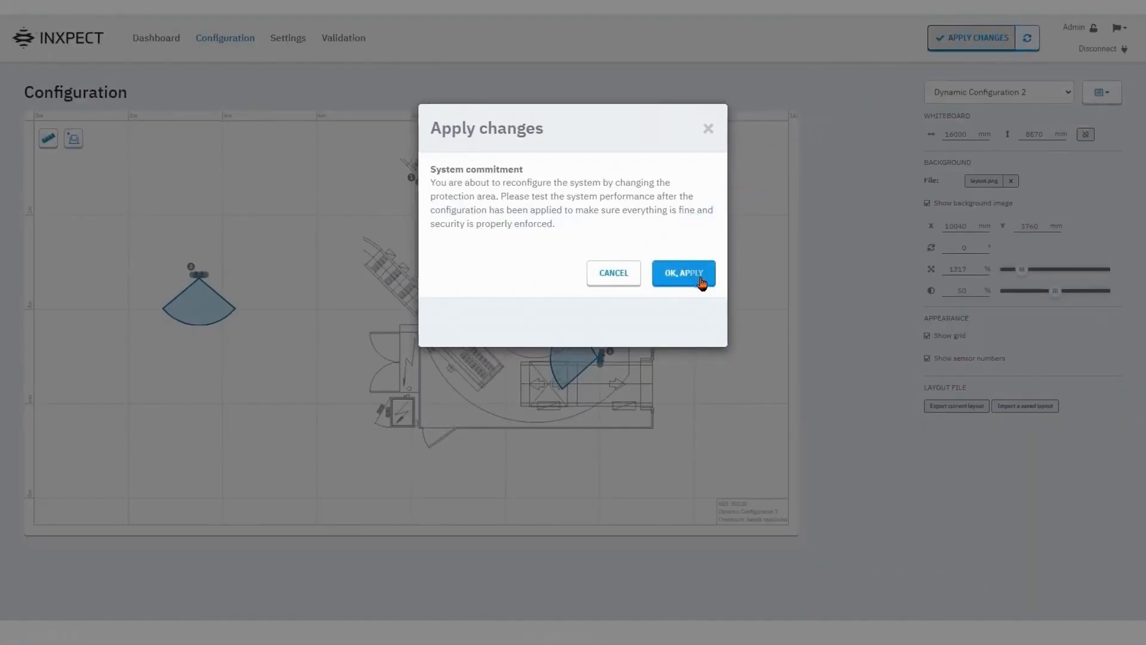
Confirm applying the changes and scroll through the resulting configuration report.
{"action": "left_click", "coordinate": [701, 281]}
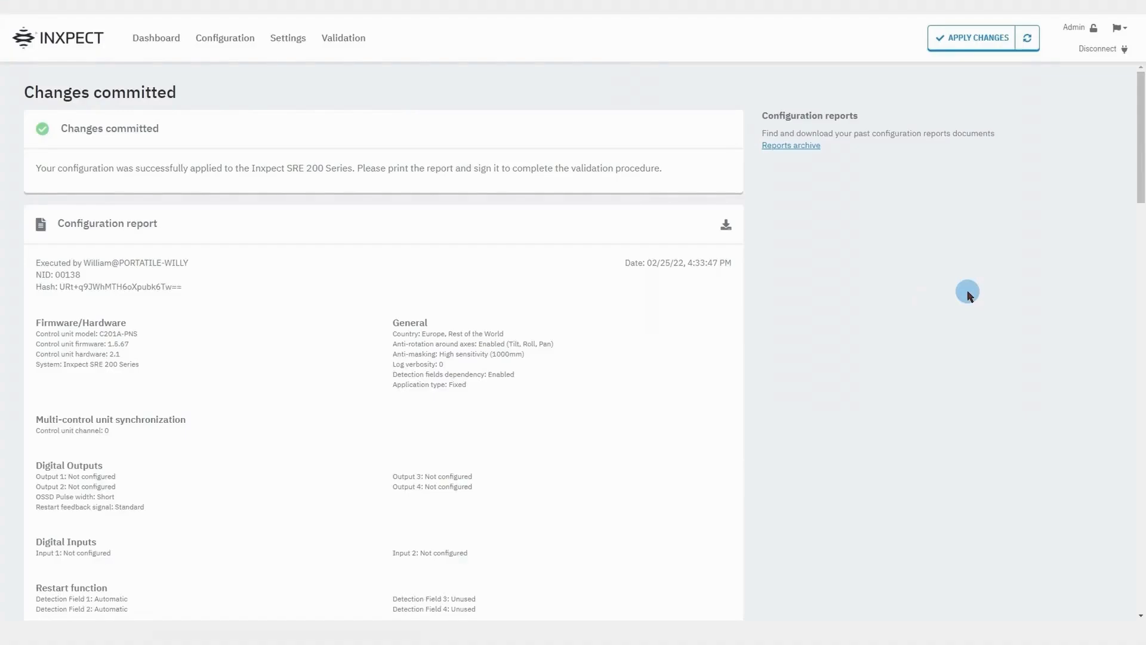
{"action": "scroll", "coordinate": [975, 293], "scroll_direction": "down", "scroll_amount": 5}
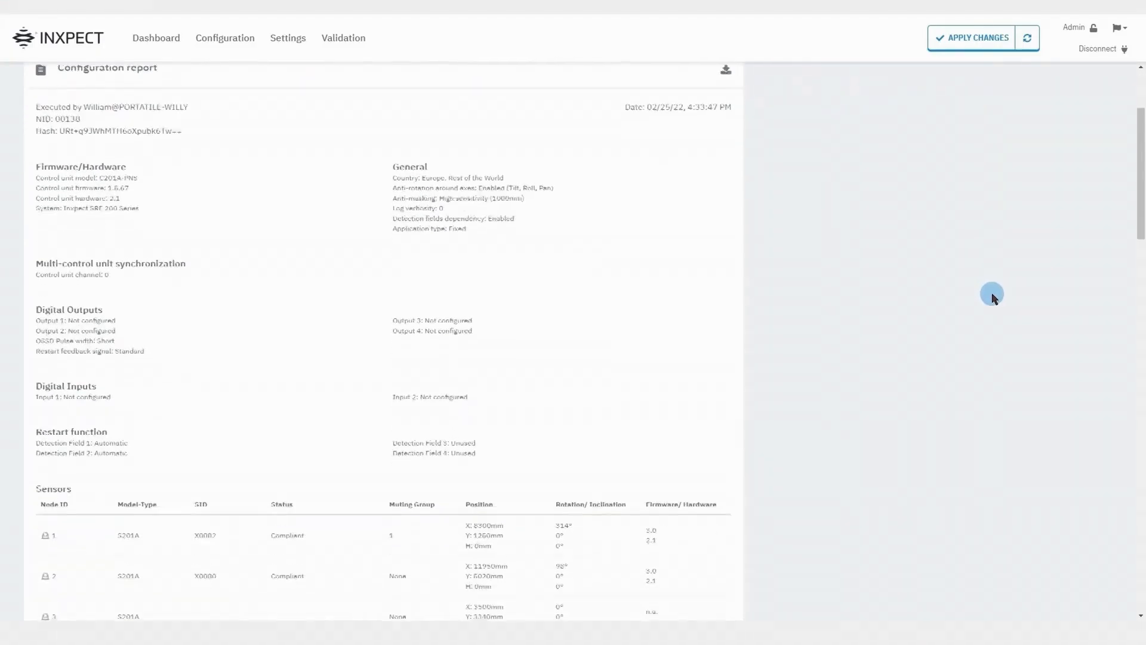
{"action": "scroll", "coordinate": [992, 295], "scroll_direction": "down", "scroll_amount": 5}
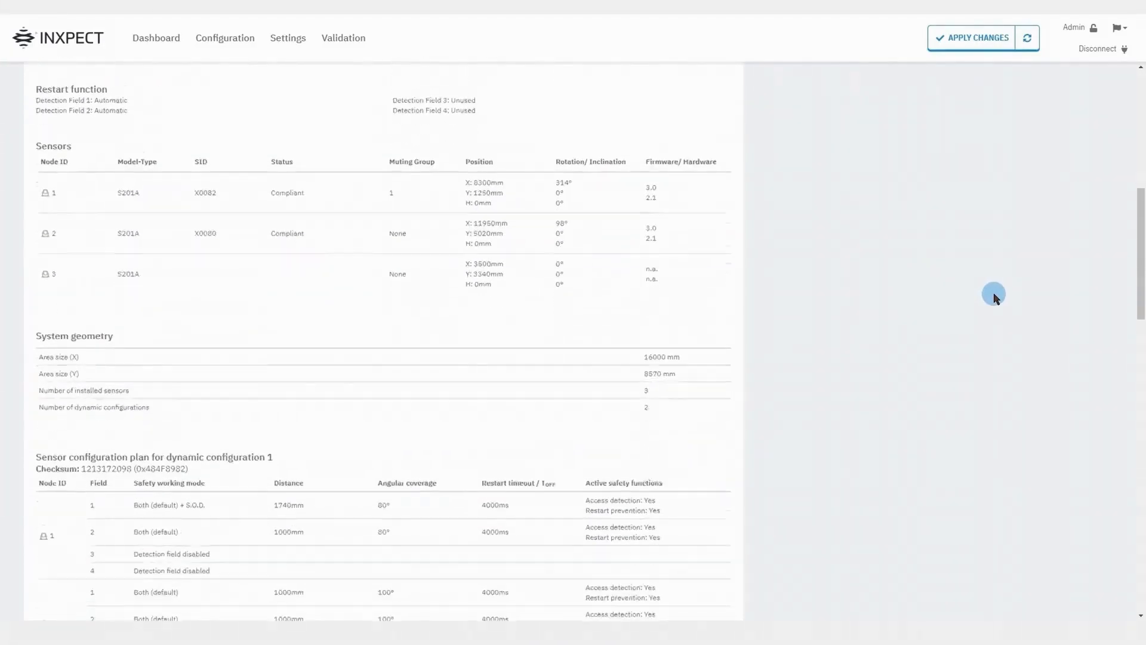
{"action": "scroll", "coordinate": [994, 296], "scroll_direction": "down", "scroll_amount": 6}
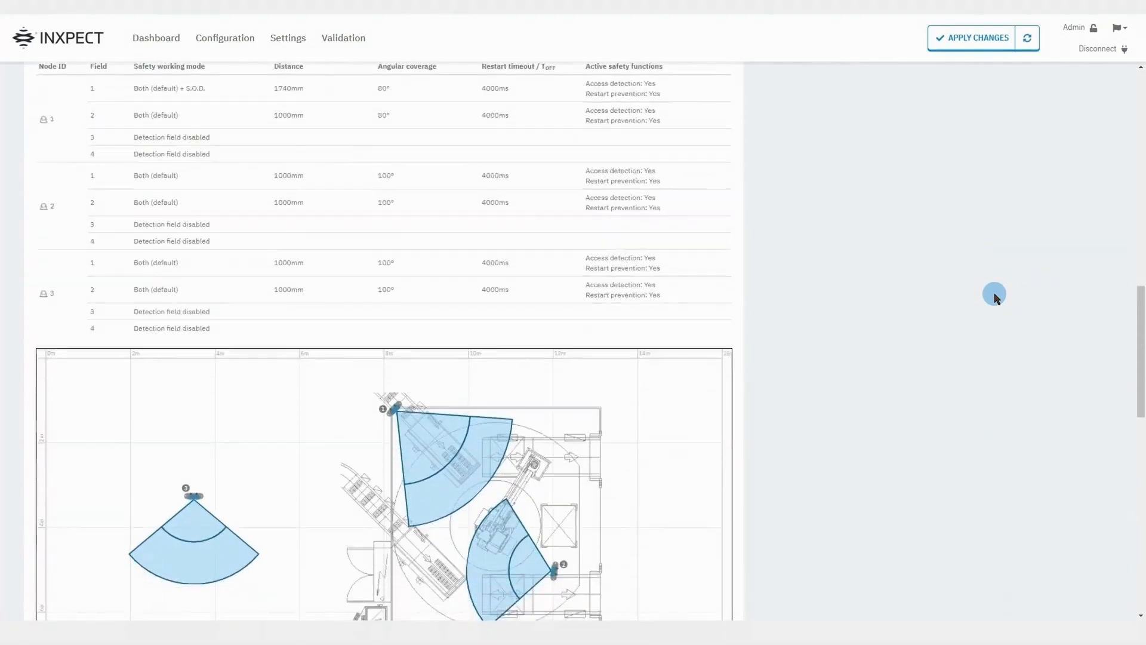
{"action": "scroll", "coordinate": [994, 297], "scroll_direction": "down", "scroll_amount": 6}
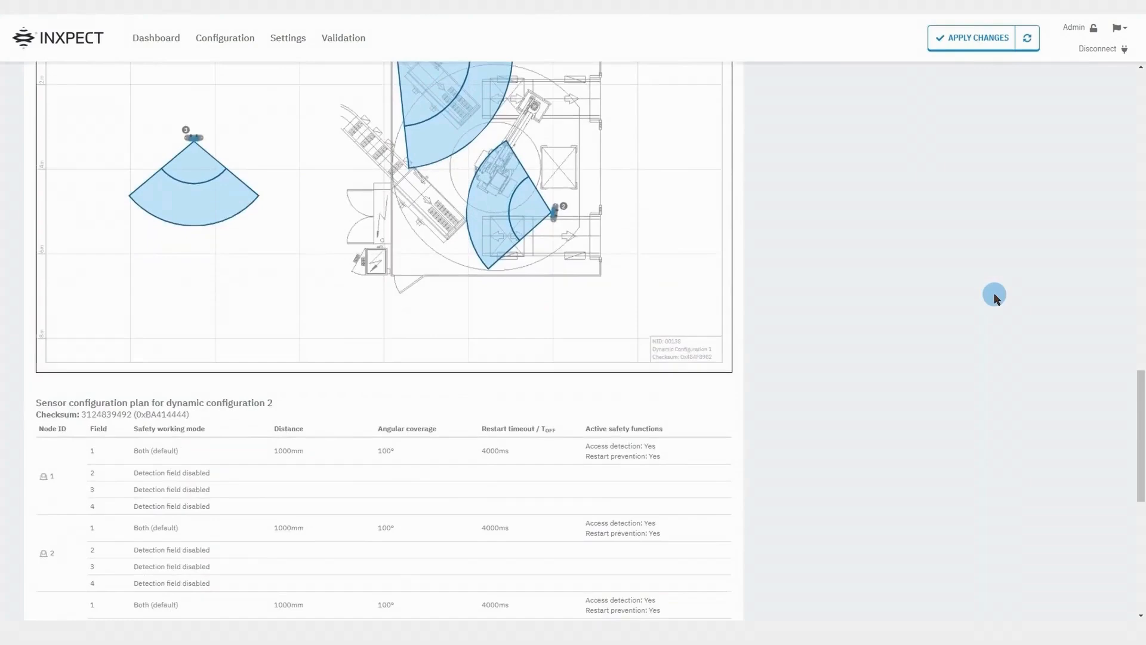
{"action": "scroll", "coordinate": [994, 297], "scroll_direction": "down", "scroll_amount": 6}
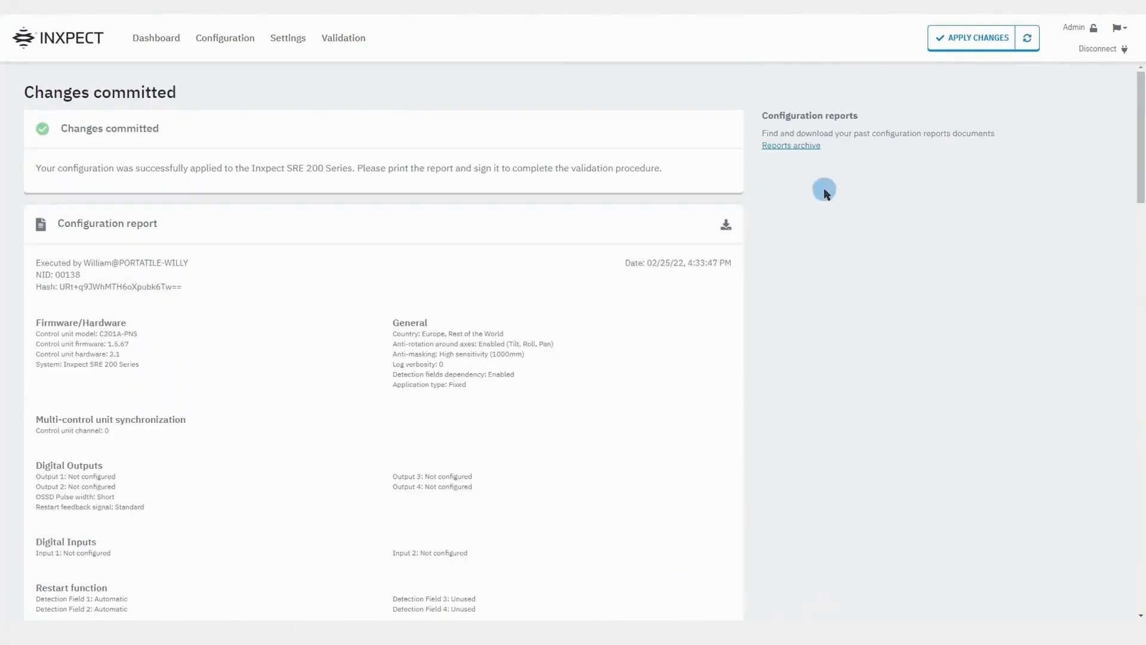
Glance at the Reports archive, return to Configuration, delete sensor 3, then select sensor 2.
{"action": "left_click", "coordinate": [816, 146]}
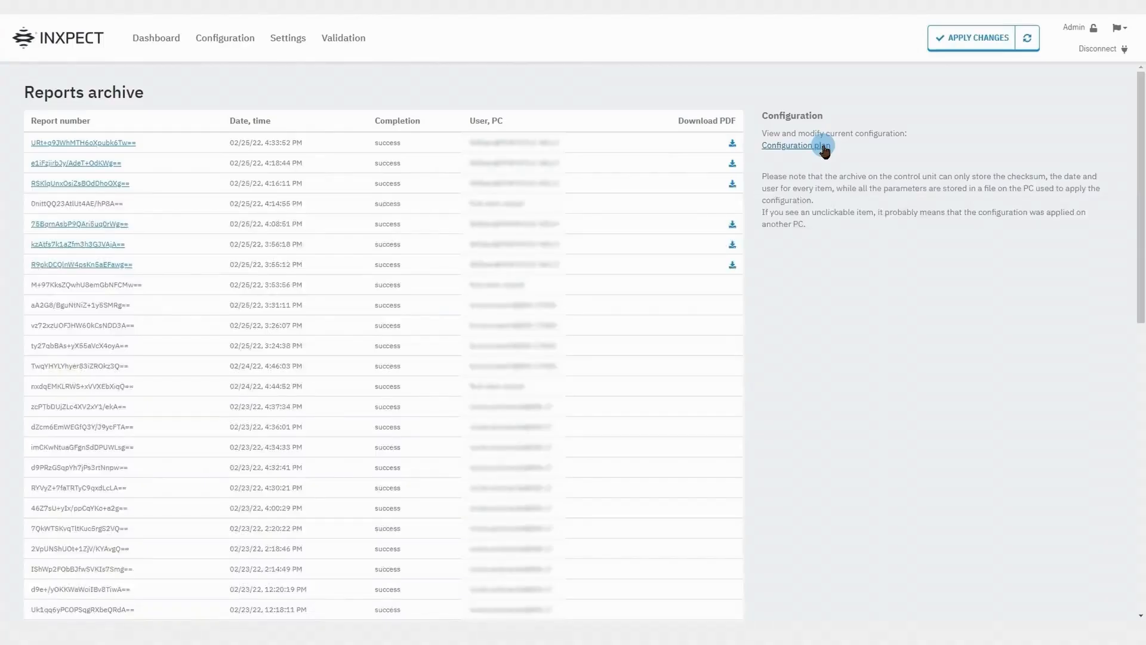
{"action": "left_click", "coordinate": [823, 146]}
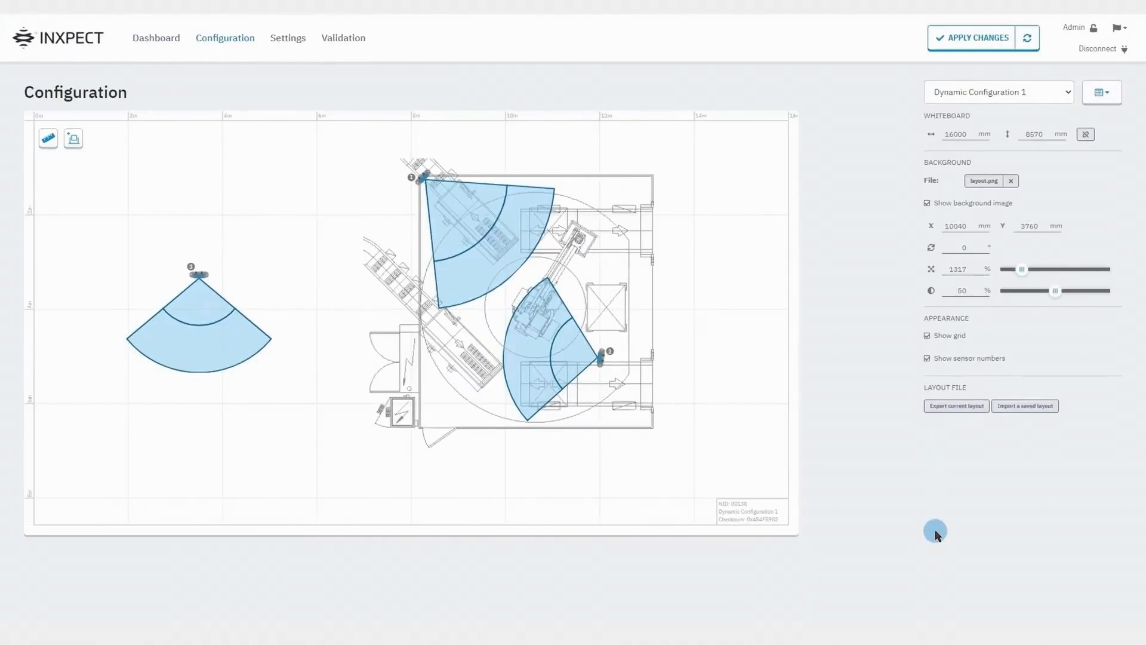
{"action": "left_click", "coordinate": [203, 276]}
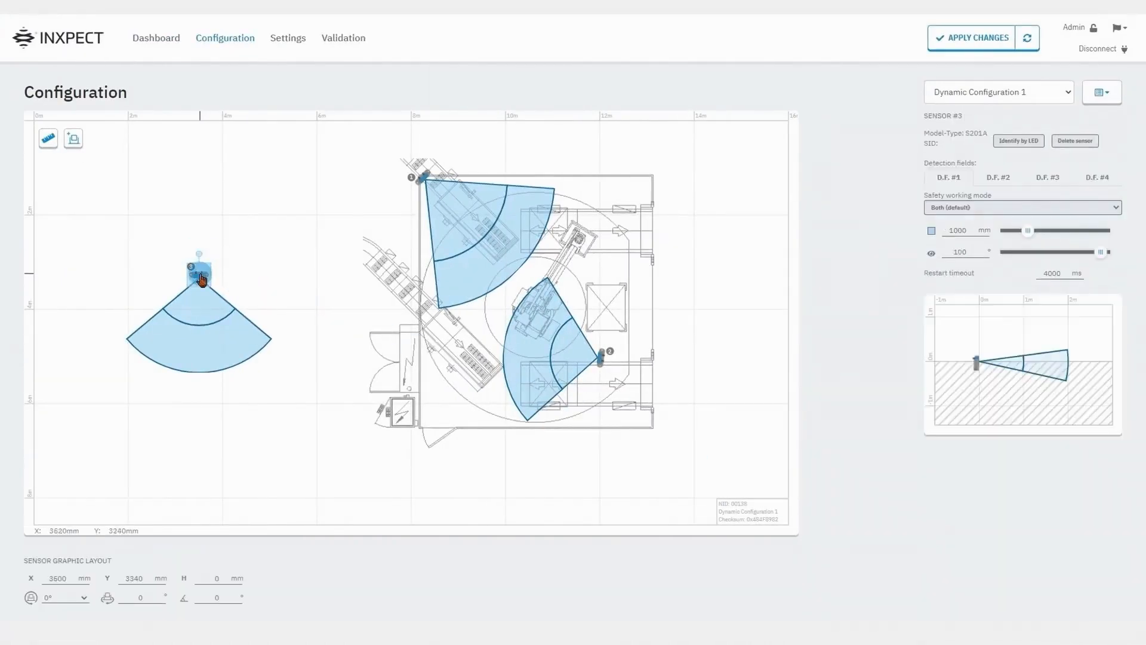
{"action": "left_click", "coordinate": [1077, 142]}
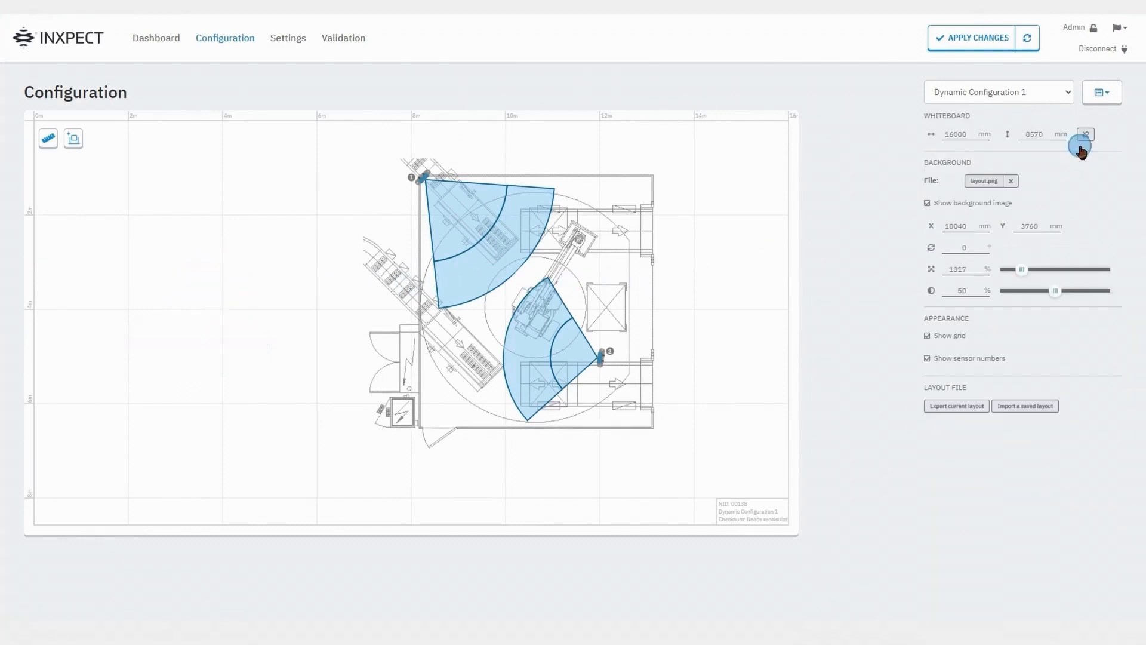
{"action": "left_click", "coordinate": [893, 518]}
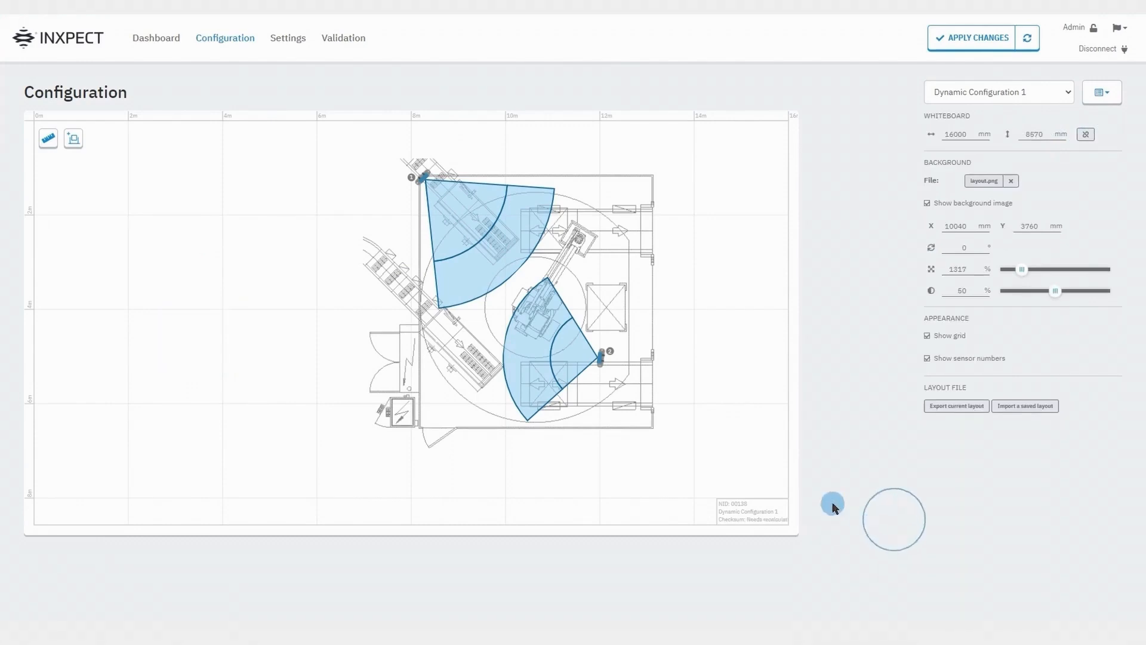
{"action": "left_click", "coordinate": [600, 361]}
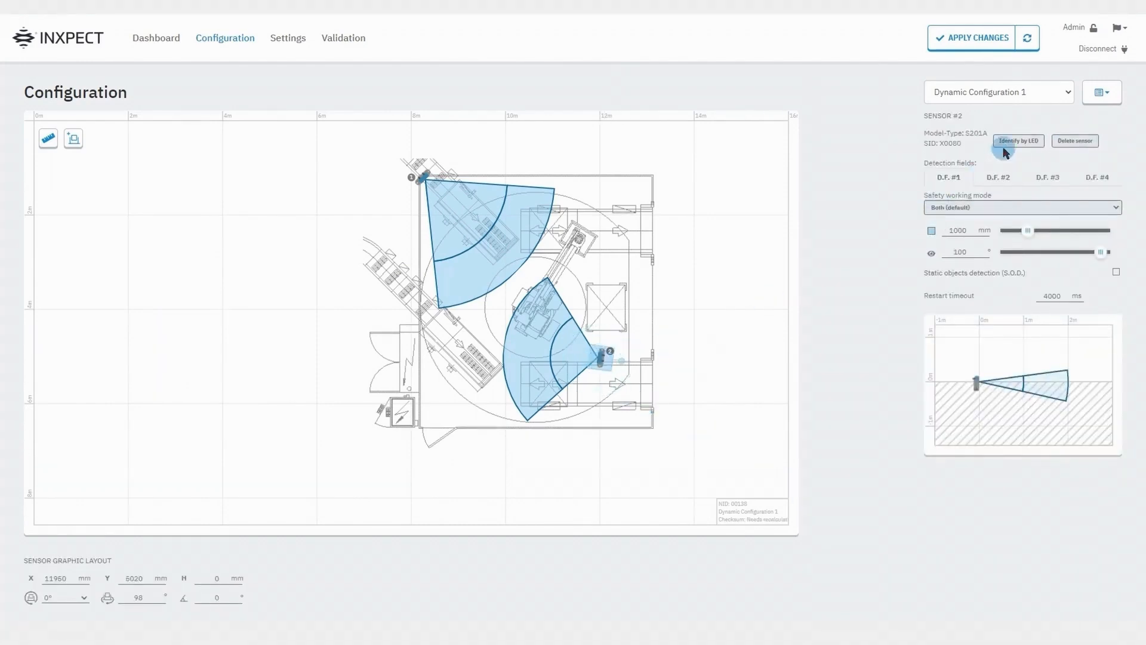
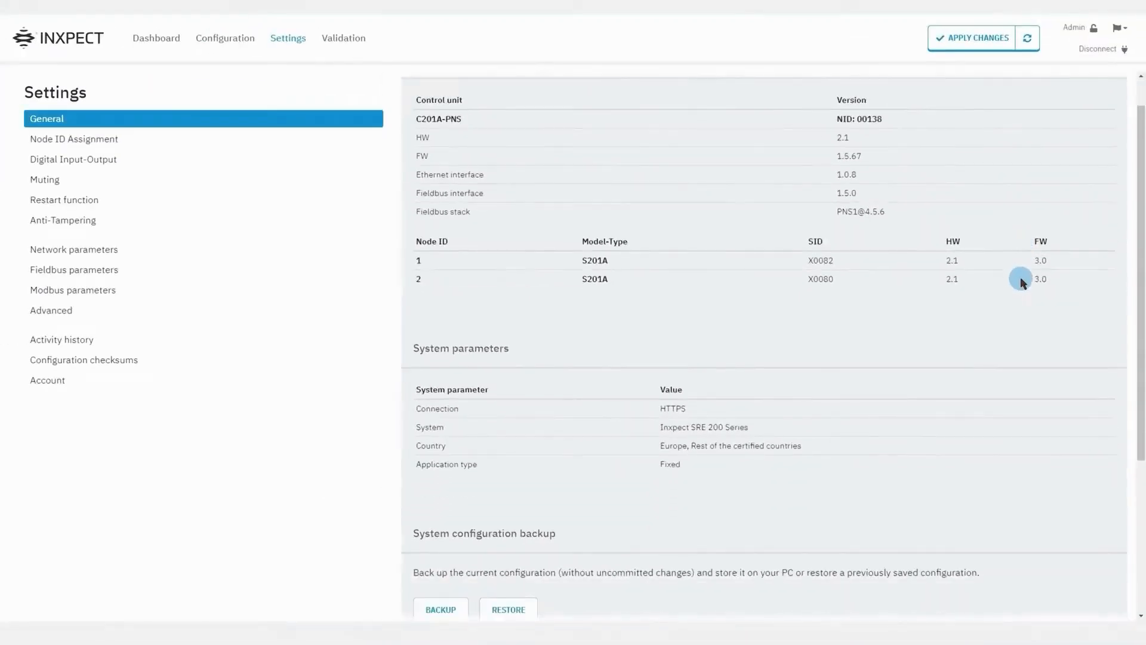
Scroll down the General settings page to review the system parameters.
{"action": "scroll", "coordinate": [1020, 281], "scroll_direction": "down", "scroll_amount": 1}
{"action": "scroll", "coordinate": [1021, 280], "scroll_direction": "down", "scroll_amount": 1}
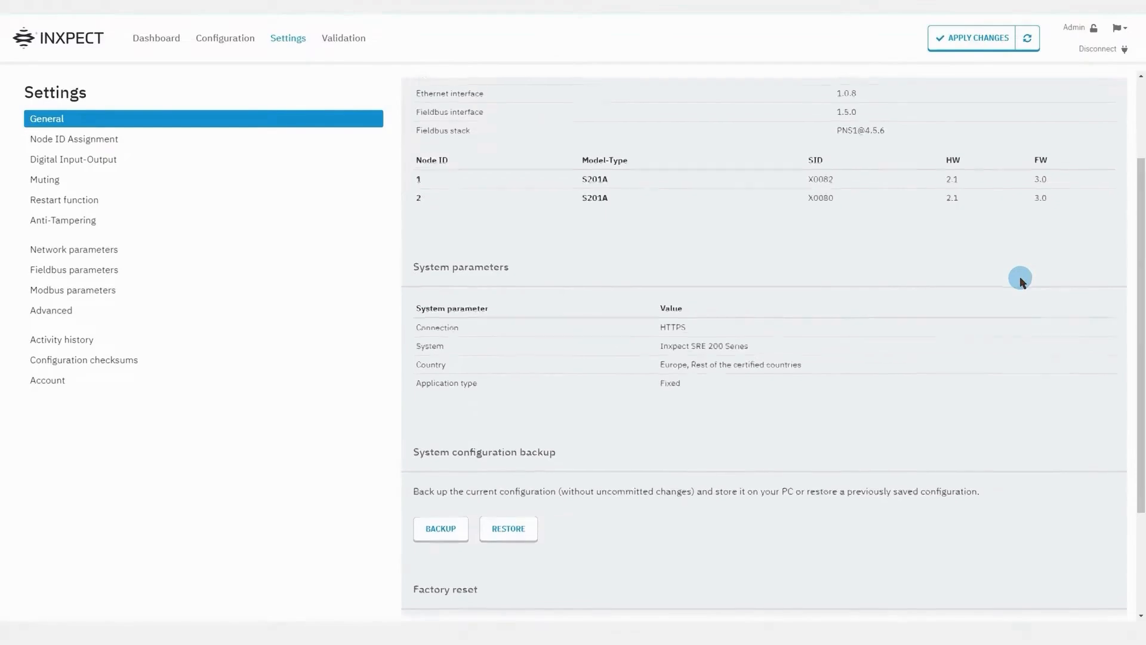
{"action": "scroll", "coordinate": [1020, 280], "scroll_direction": "down", "scroll_amount": 3}
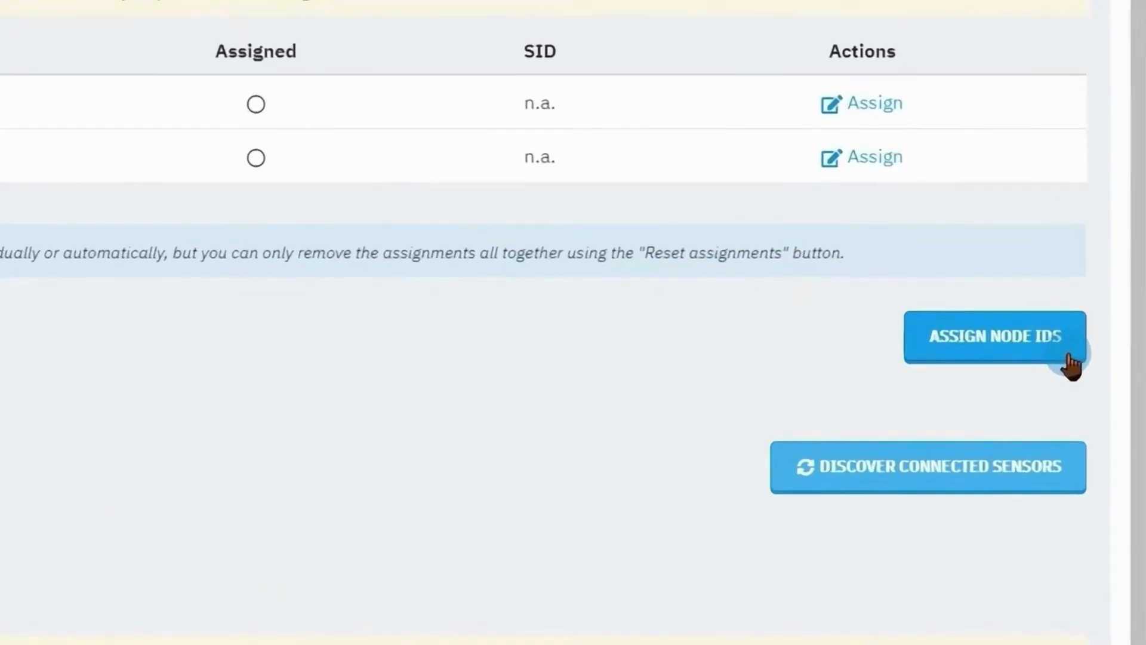
Begin node ID assignment, looking at the automatic option before choosing semi-automatic mode.
{"action": "left_click", "coordinate": [1070, 362]}
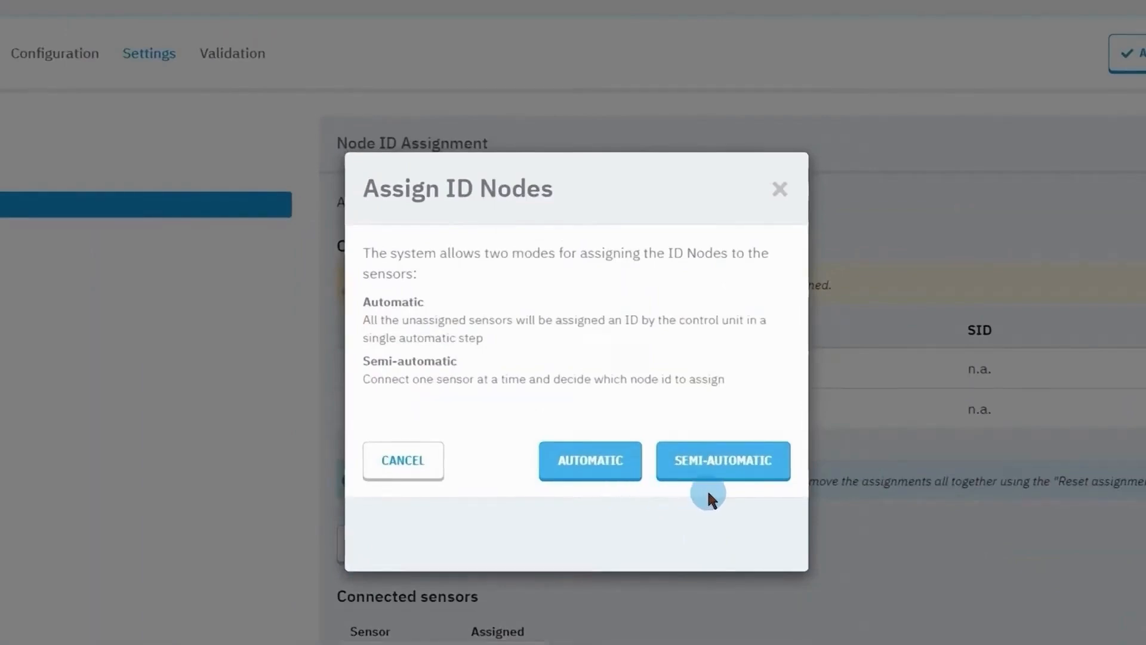
{"action": "left_click", "coordinate": [616, 474]}
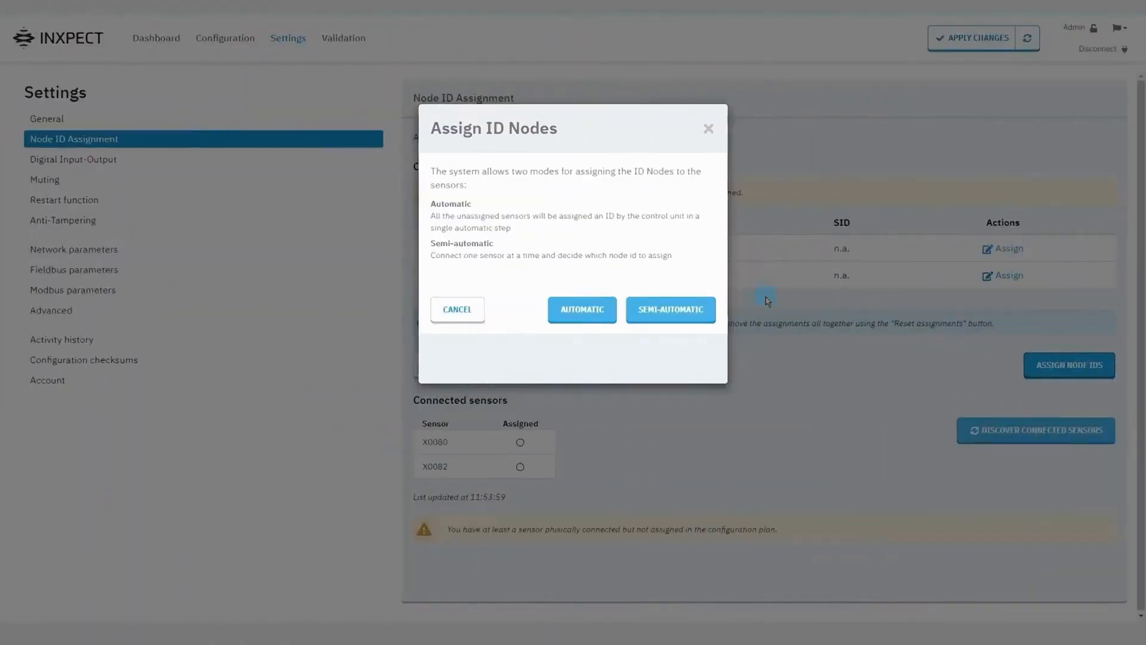
{"action": "left_click", "coordinate": [704, 313]}
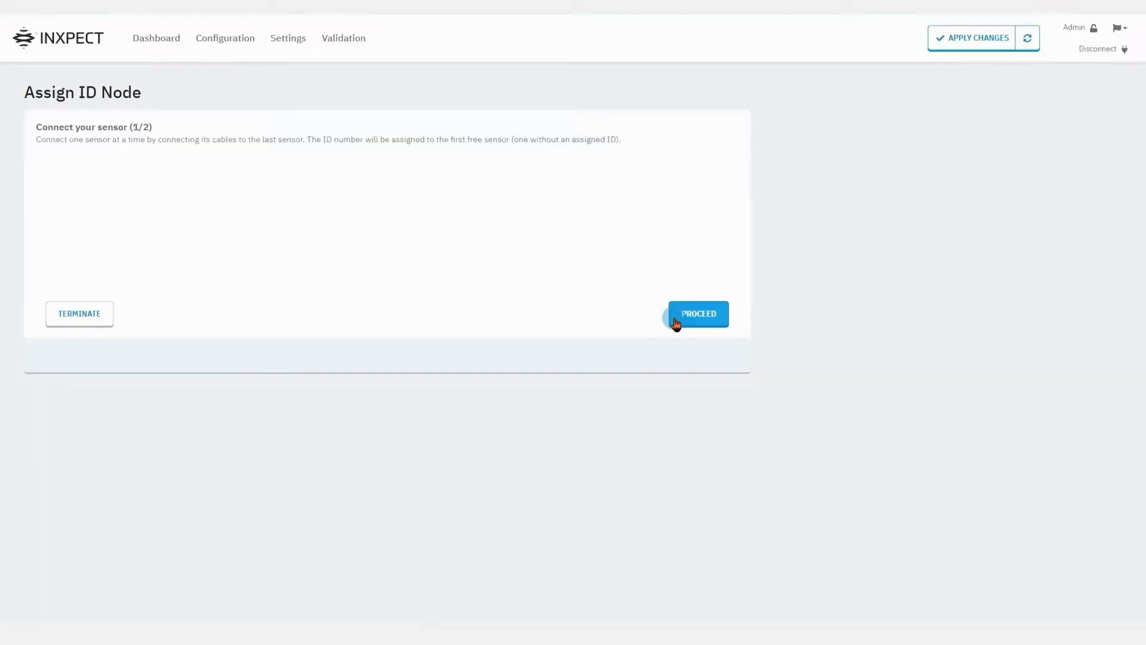
Assign ID node #1 to the first connected sensor.
{"action": "left_click", "coordinate": [673, 319]}
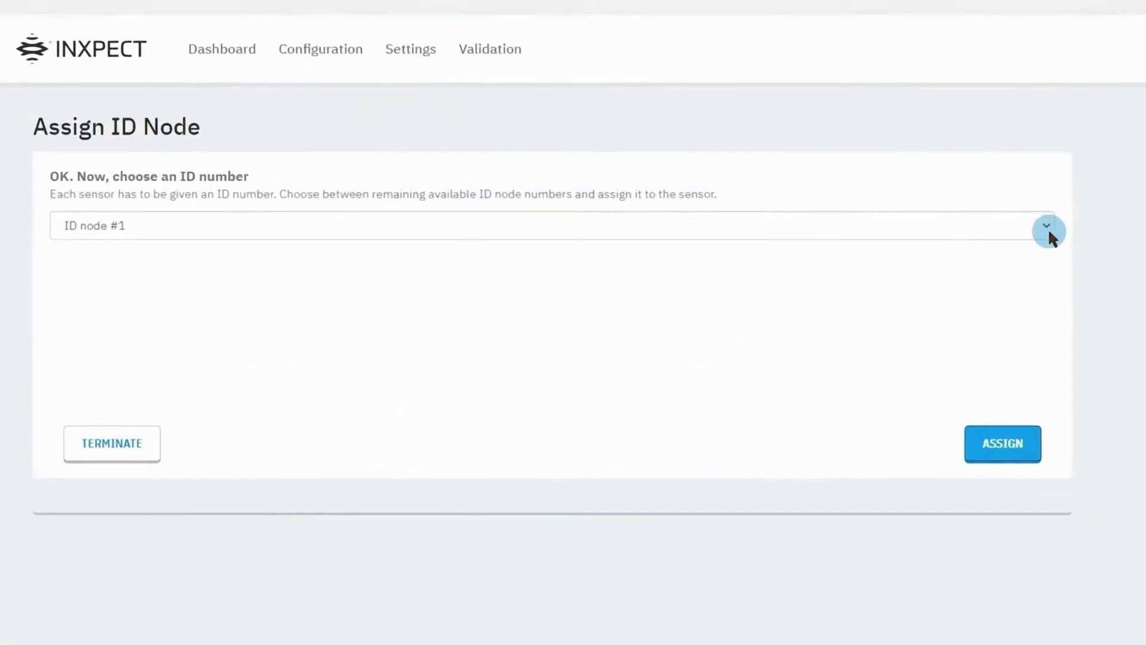
{"action": "left_click", "coordinate": [1046, 226]}
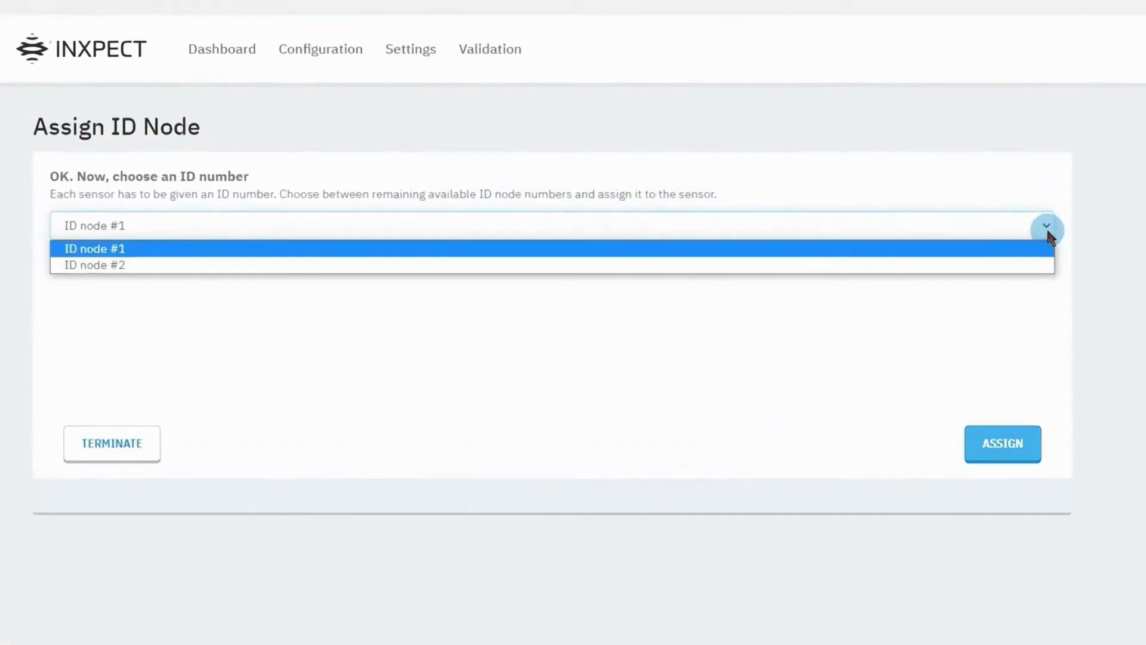
{"action": "left_click", "coordinate": [1025, 249]}
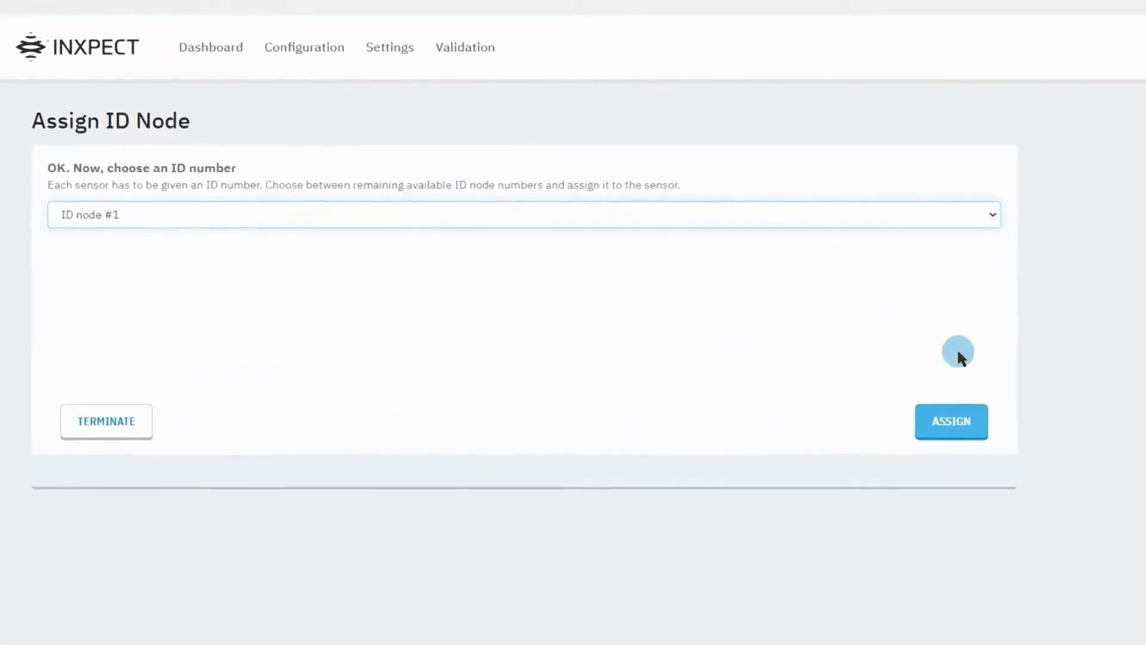
{"action": "left_click", "coordinate": [721, 321]}
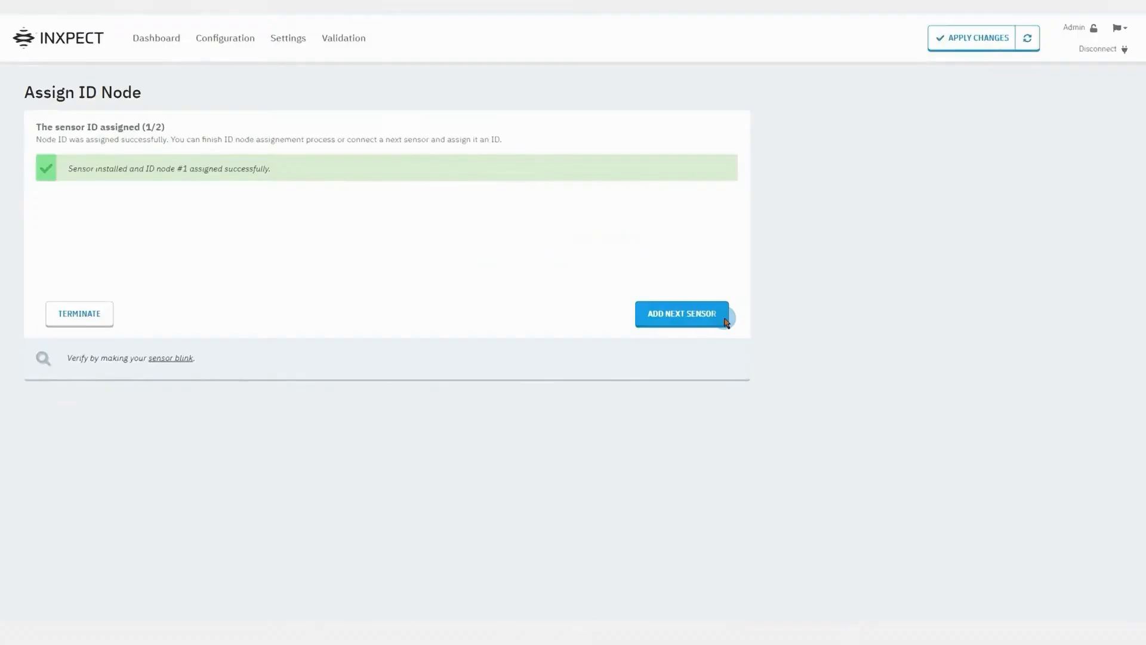
Add the next sensor and assign it ID node #2.
{"action": "left_click", "coordinate": [725, 321]}
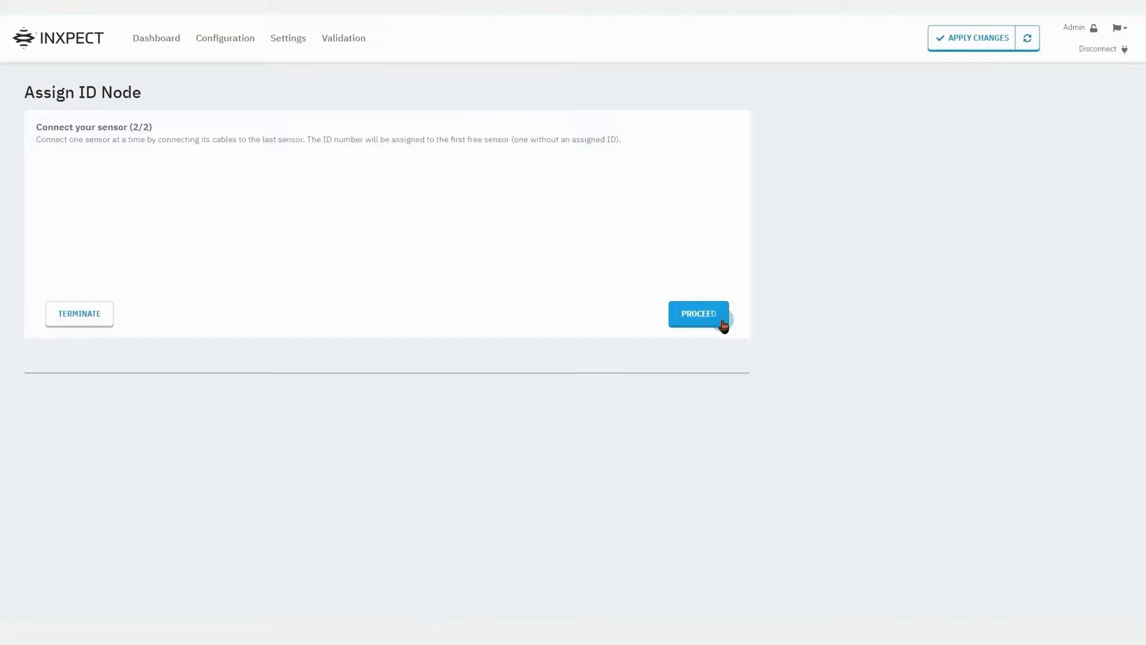
{"action": "left_click", "coordinate": [723, 324]}
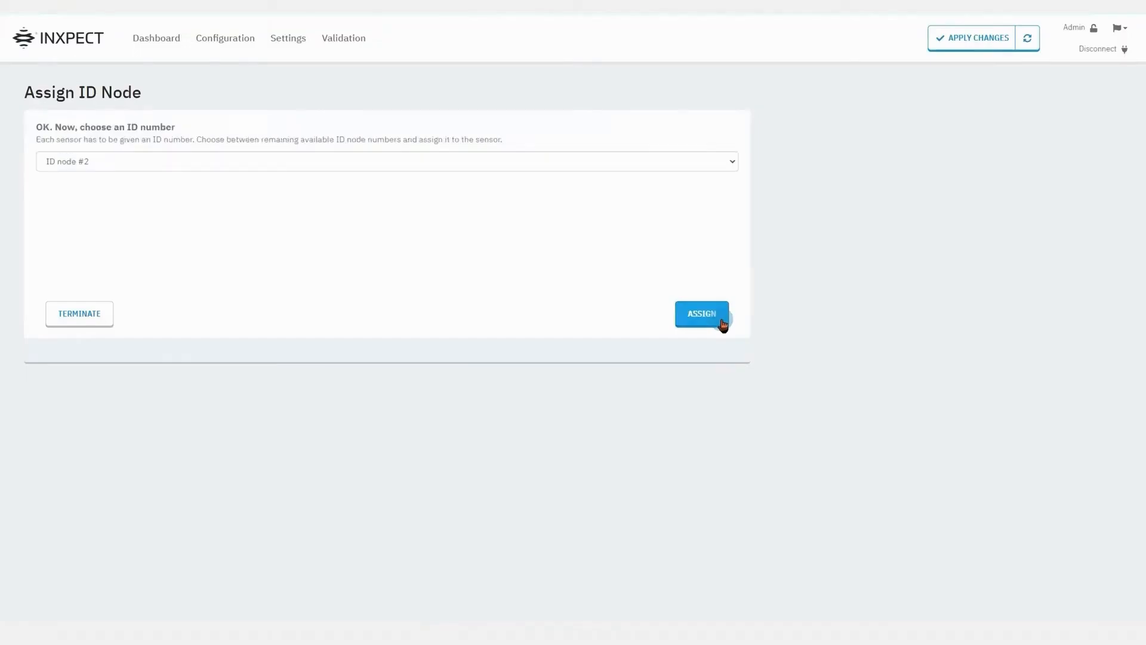
{"action": "left_click", "coordinate": [733, 162]}
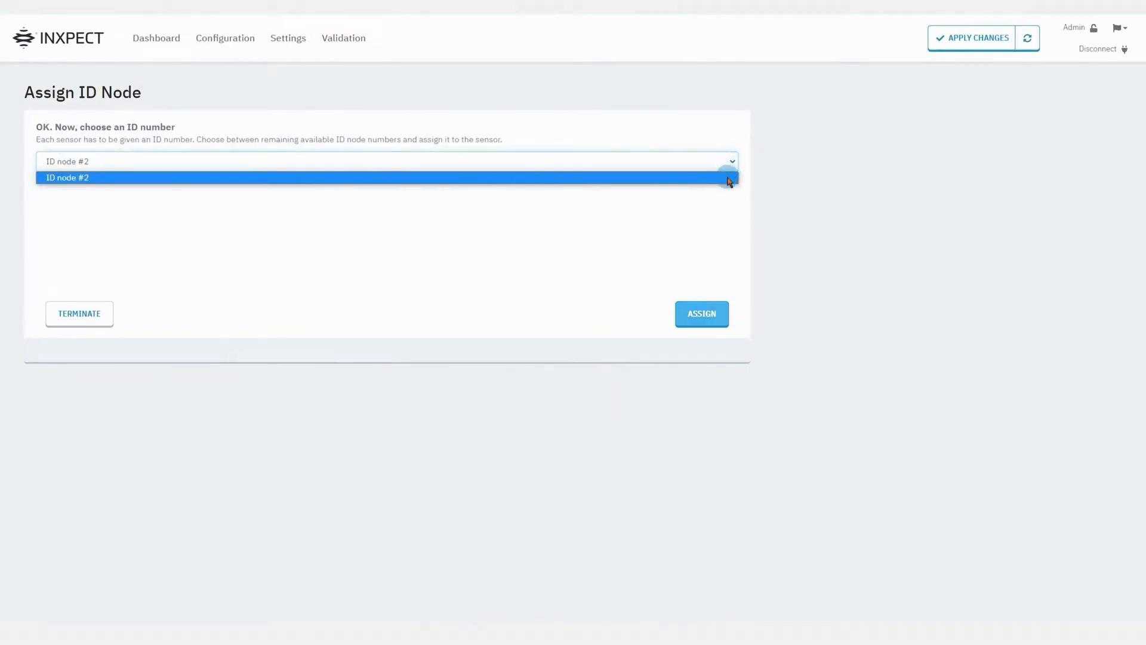
{"action": "left_click", "coordinate": [728, 179]}
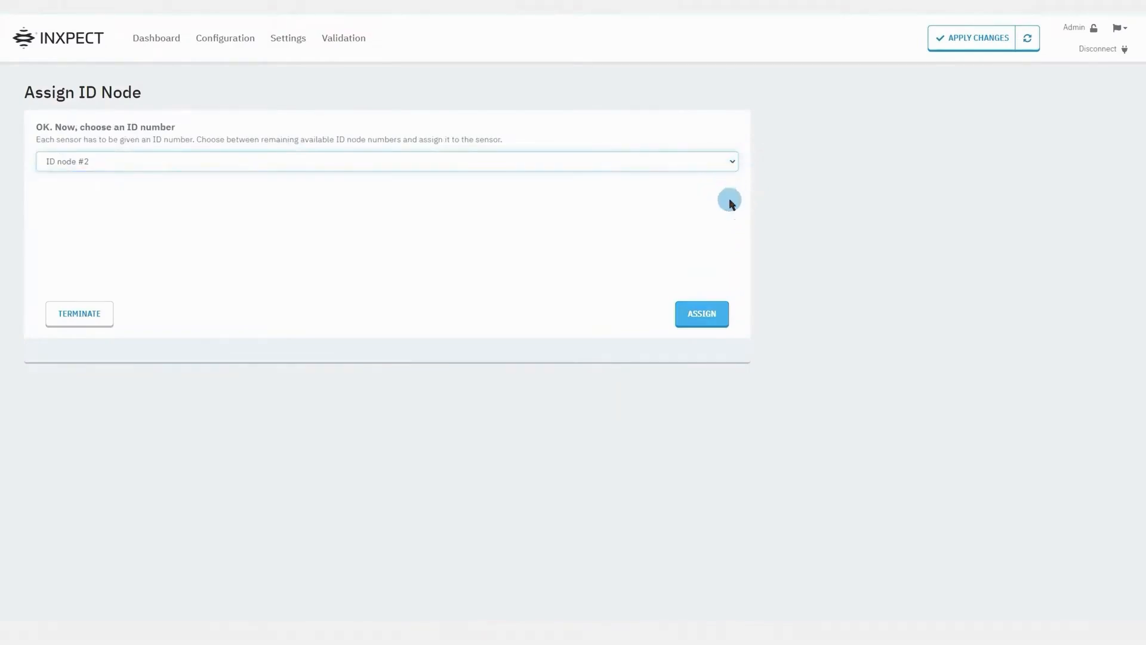
{"action": "left_click", "coordinate": [719, 321]}
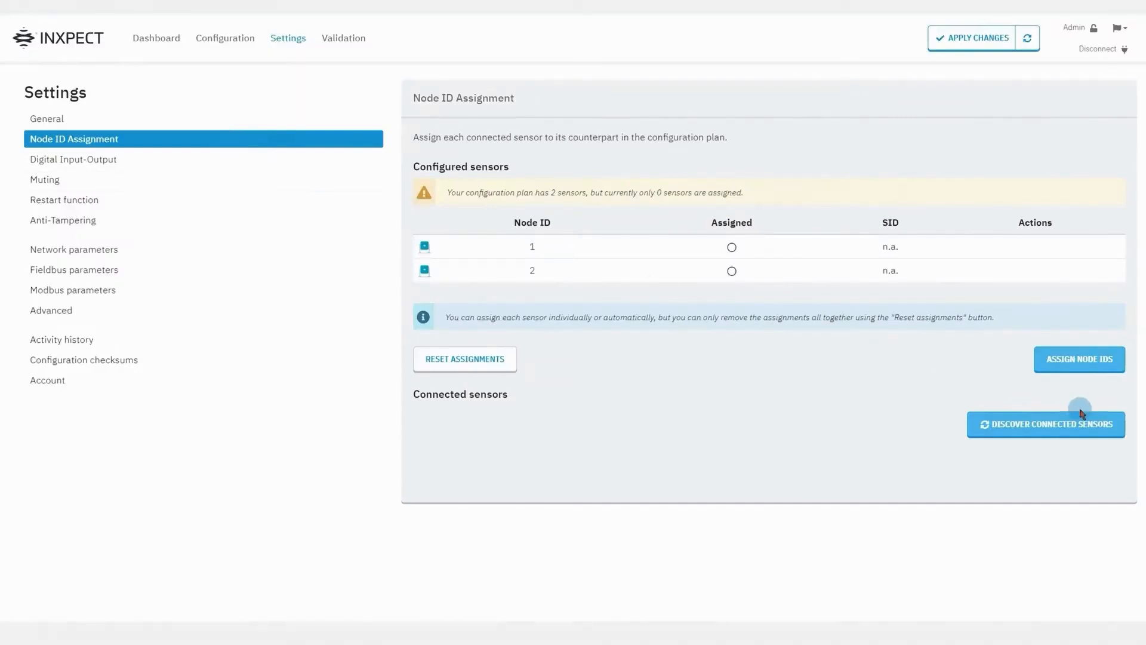
Discover the connected sensors, which lists X0080 and X0082.
{"action": "left_click", "coordinate": [1112, 437]}
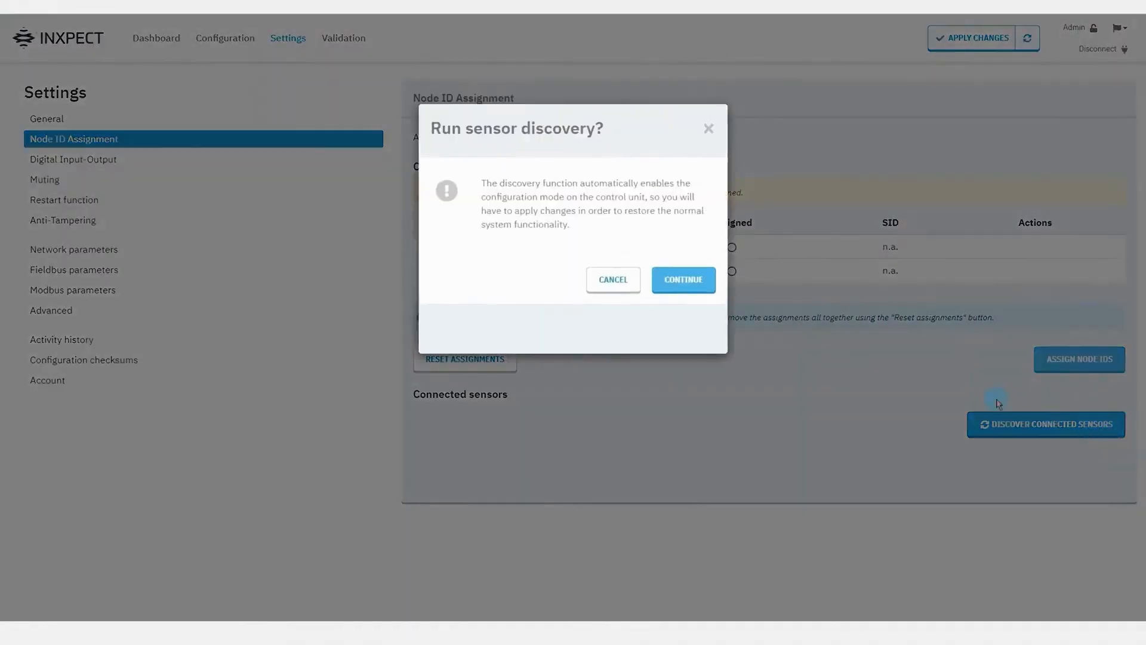
{"action": "left_click", "coordinate": [710, 286]}
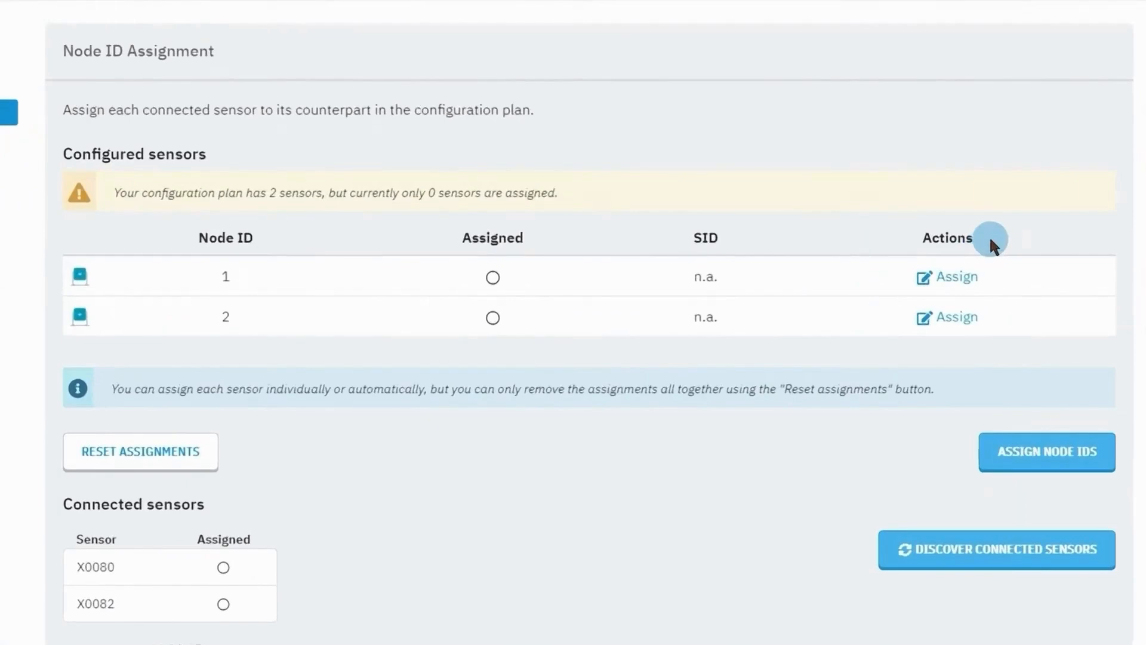
Assign sensor X0082 to node 1.
{"action": "left_click", "coordinate": [974, 279]}
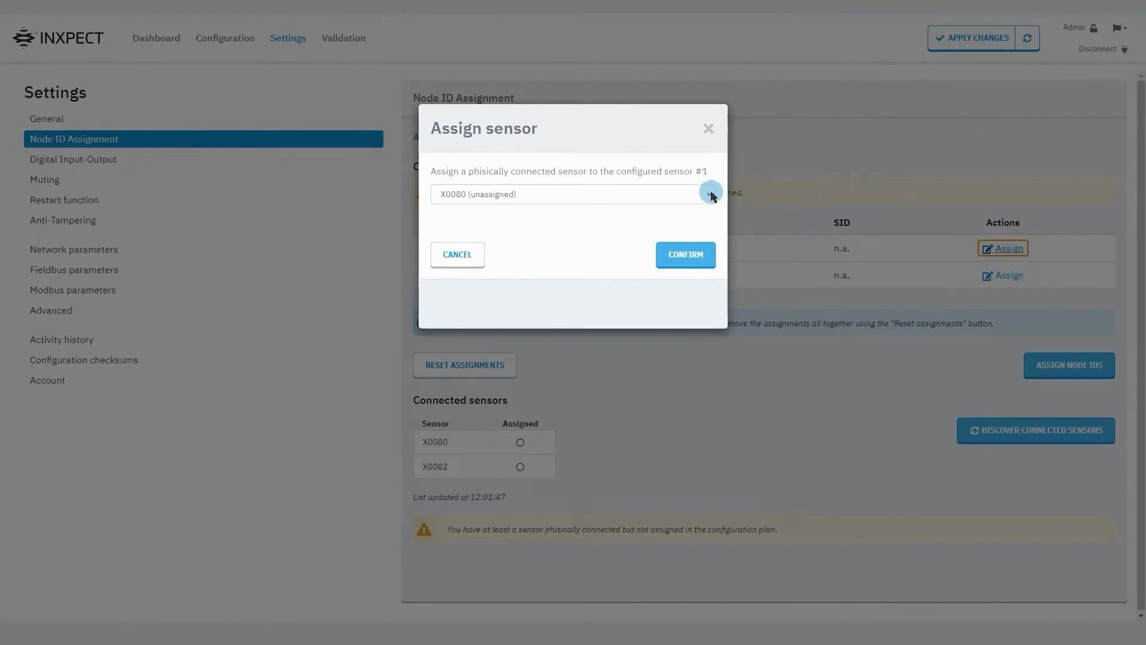
{"action": "left_click", "coordinate": [710, 193]}
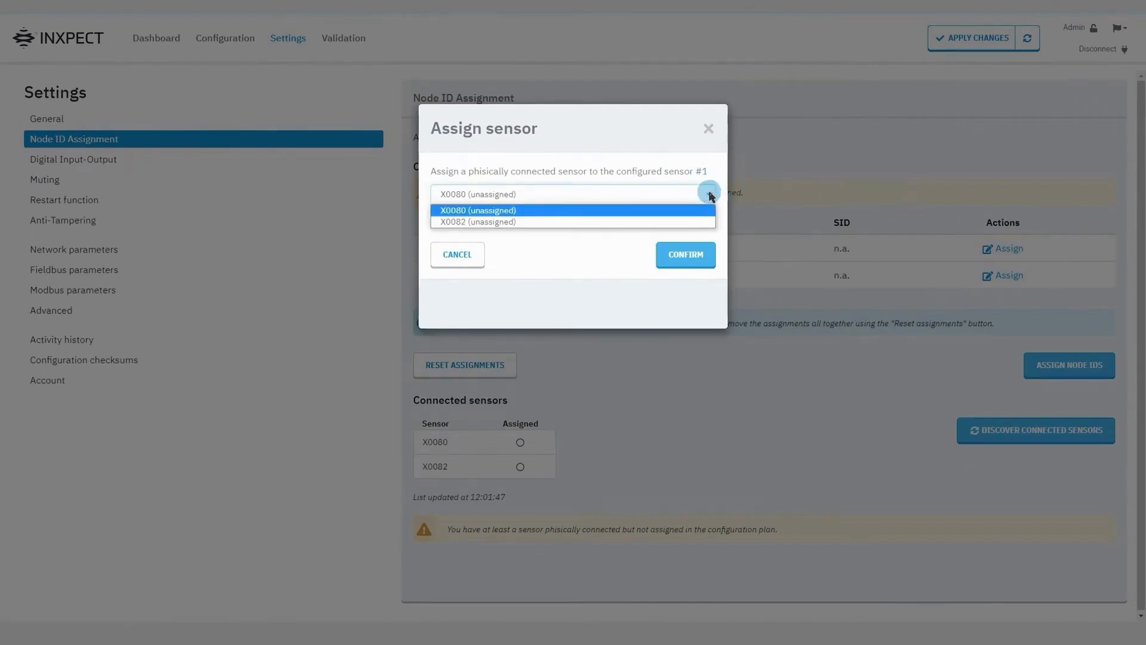
{"action": "left_click", "coordinate": [696, 222]}
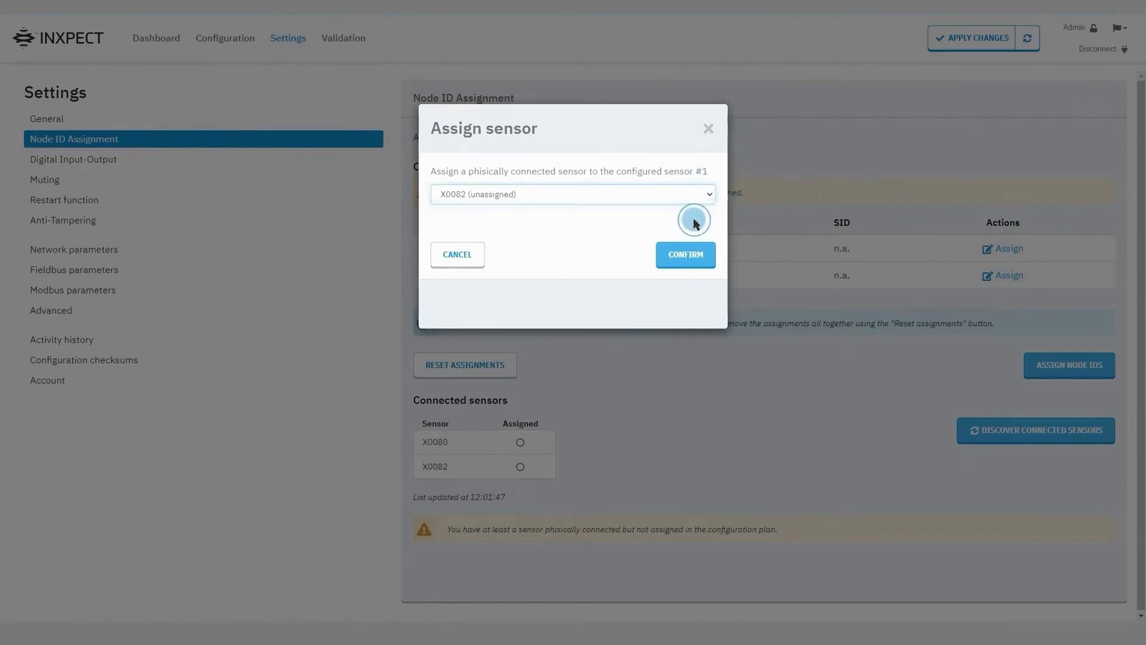
{"action": "left_click", "coordinate": [693, 261]}
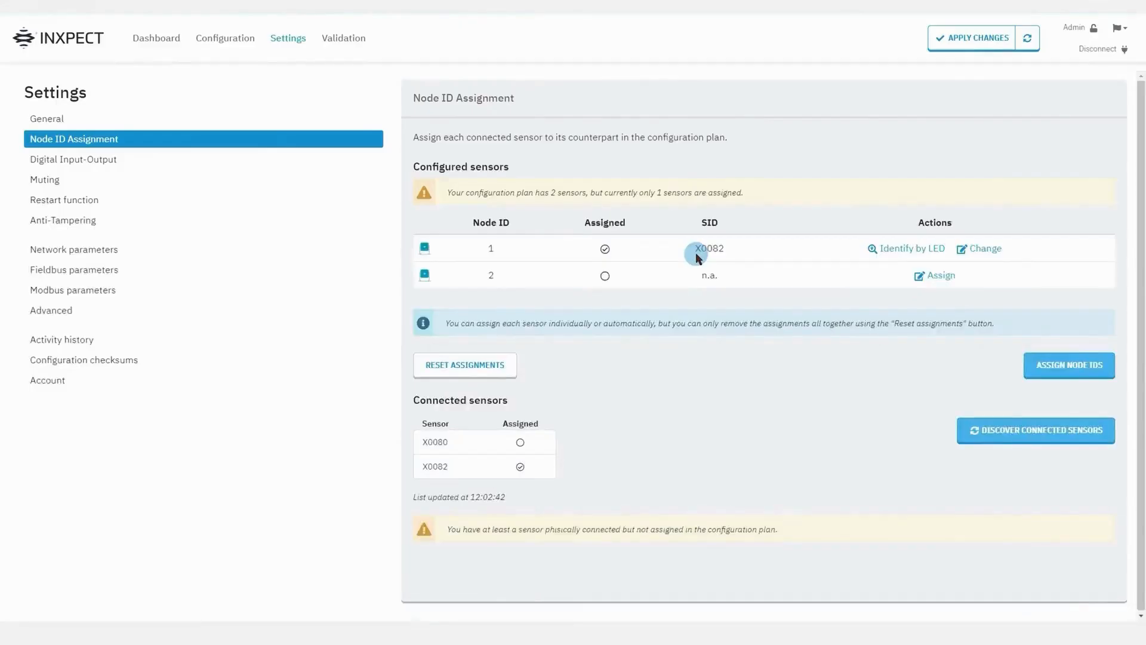
Assign sensor X0080 to node 2.
{"action": "left_click", "coordinate": [951, 281]}
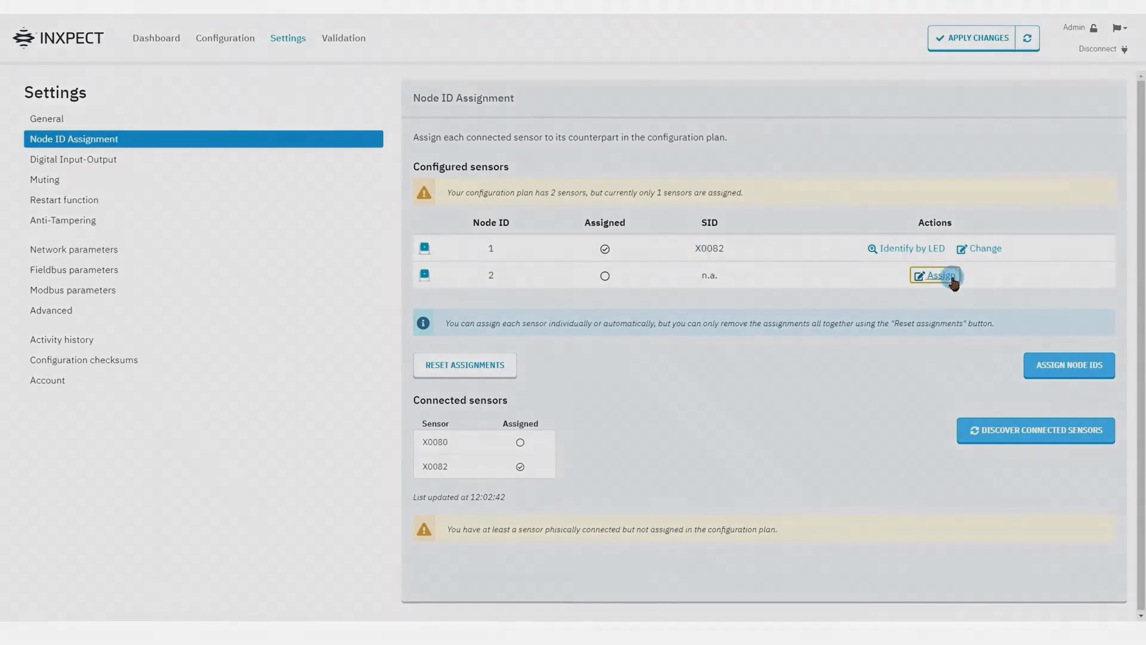
{"action": "left_click", "coordinate": [712, 199]}
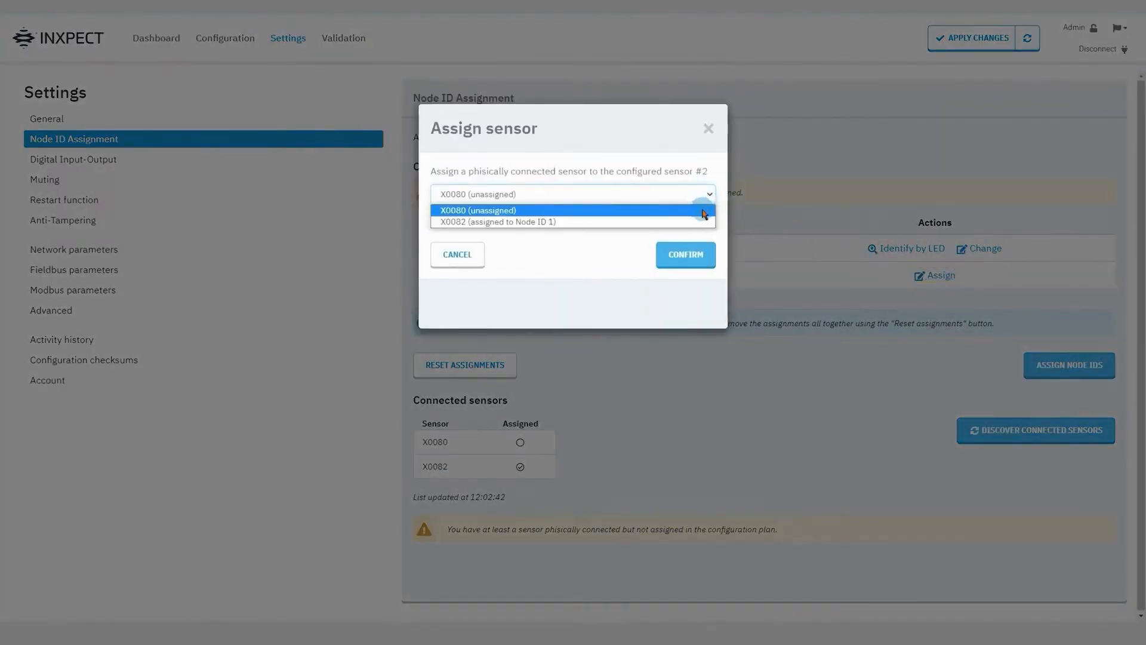
{"action": "left_click", "coordinate": [705, 214]}
{"action": "left_click", "coordinate": [705, 261]}
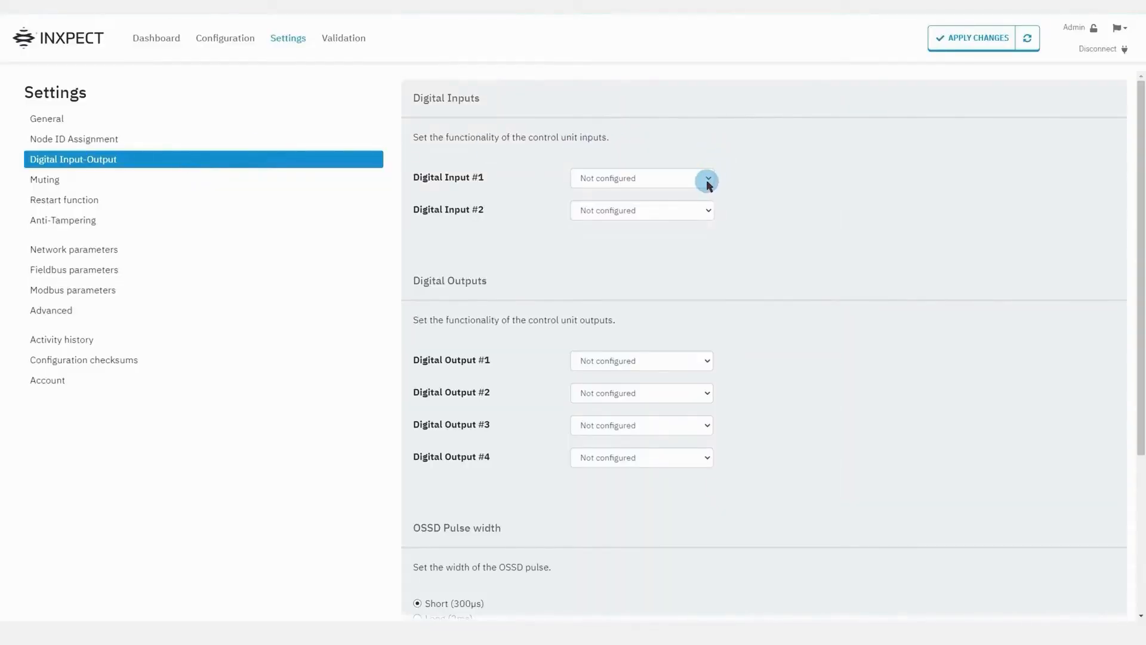
Open the Digital Input #1 dropdown to view its available functions.
{"action": "left_click", "coordinate": [708, 180]}
{"action": "left_click", "coordinate": [707, 361]}
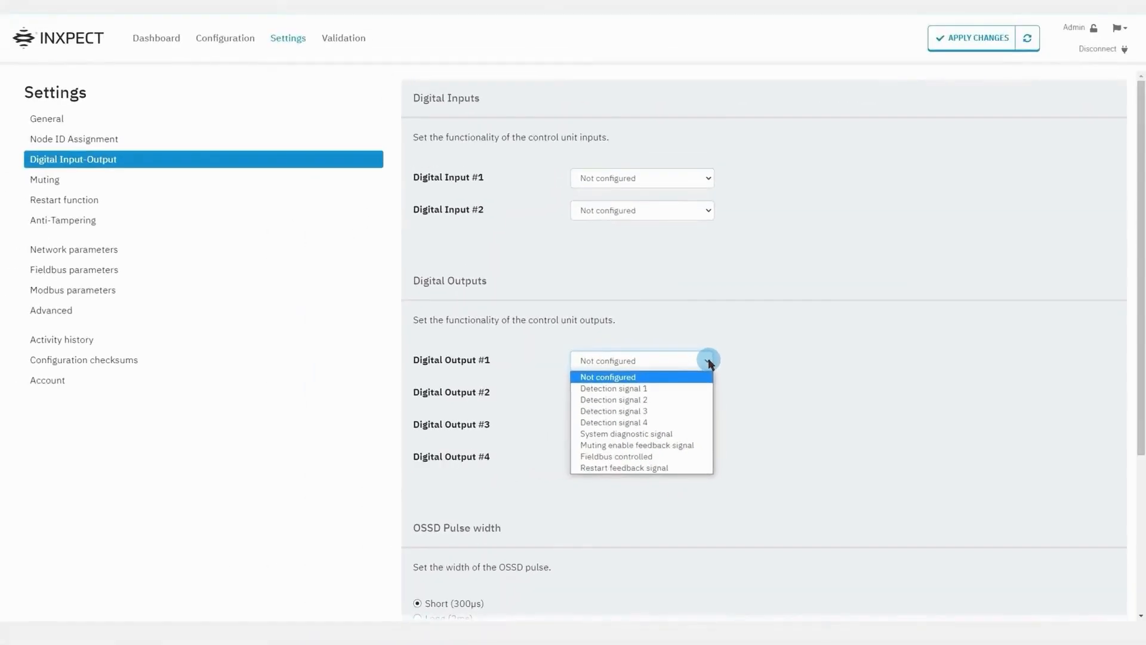
{"action": "left_click", "coordinate": [708, 361]}
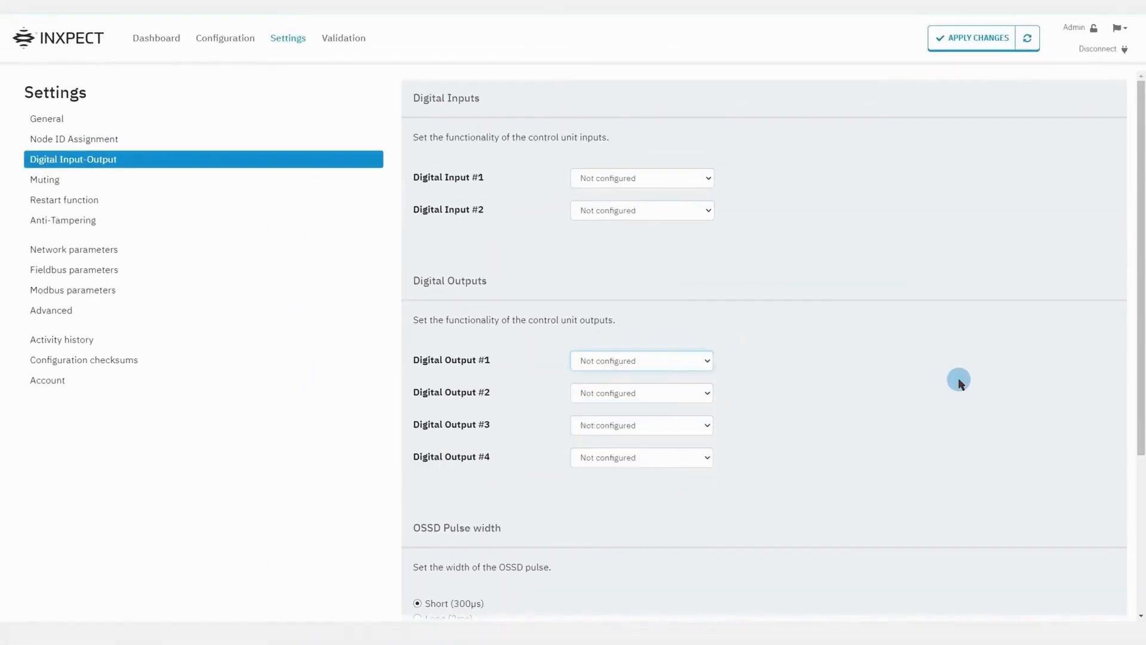
{"action": "scroll", "coordinate": [958, 379], "scroll_direction": "down", "scroll_amount": 1}
{"action": "scroll", "coordinate": [958, 379], "scroll_direction": "down", "scroll_amount": 3}
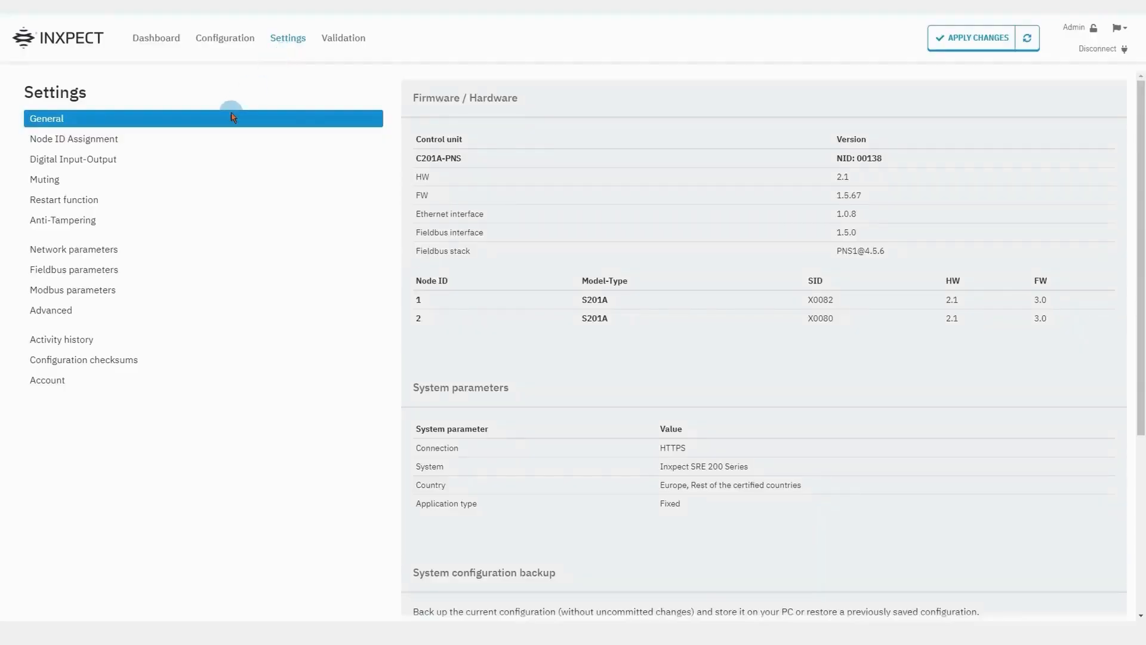
Open the Muting page, where Sensor 1 and Sensor 2 are in group None.
{"action": "left_click", "coordinate": [195, 185]}
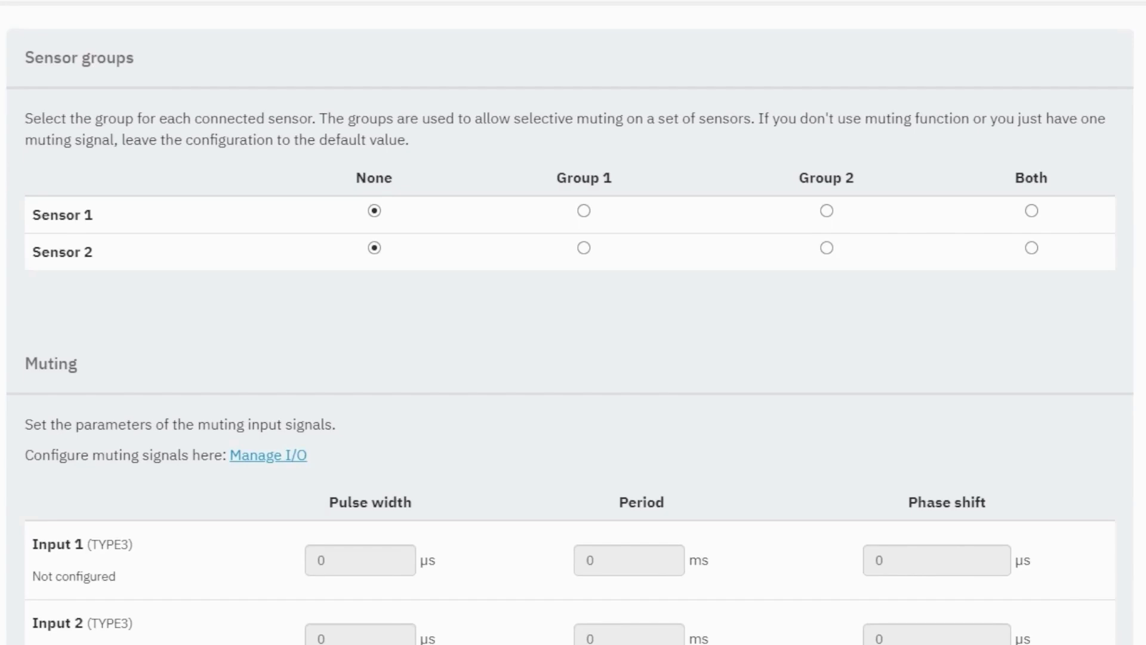
Leave Sensor 1 on None, put Sensor 2 in muting Group 1, and return to Digital Input-Output.
{"action": "left_click", "coordinate": [381, 210]}
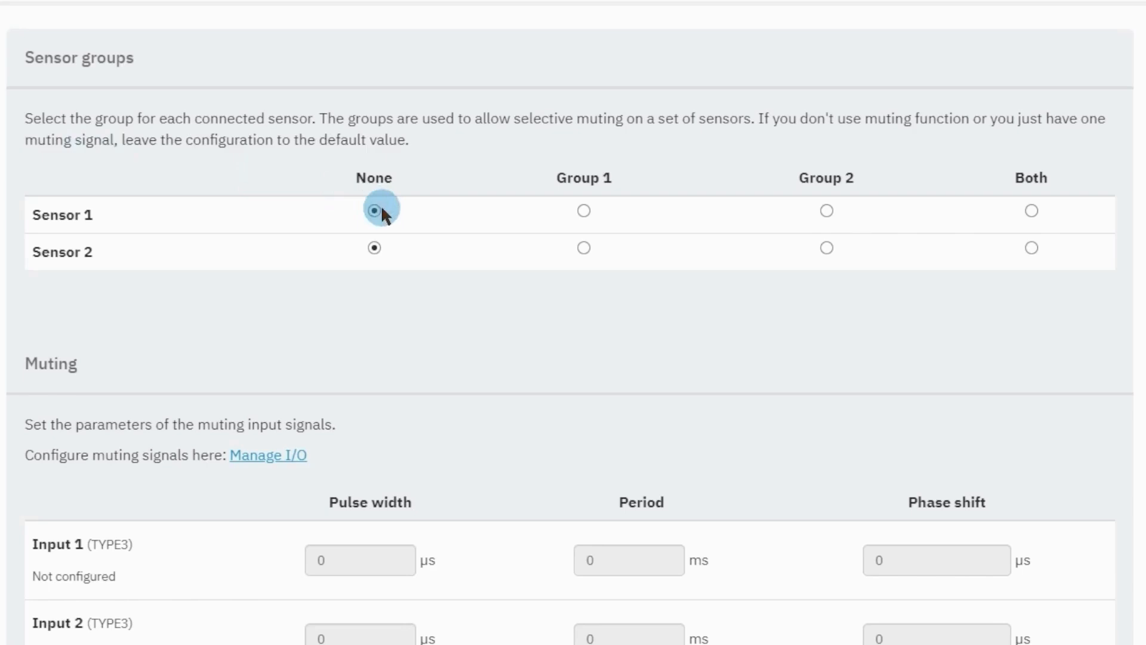
{"action": "left_click", "coordinate": [584, 248]}
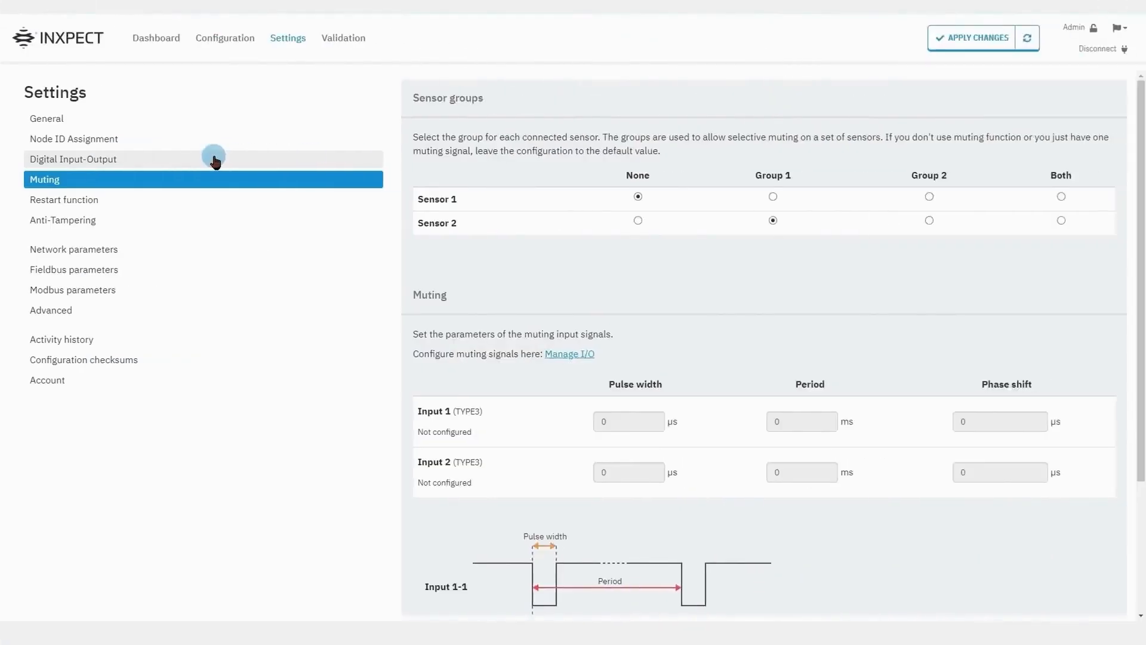
{"action": "left_click", "coordinate": [214, 160]}
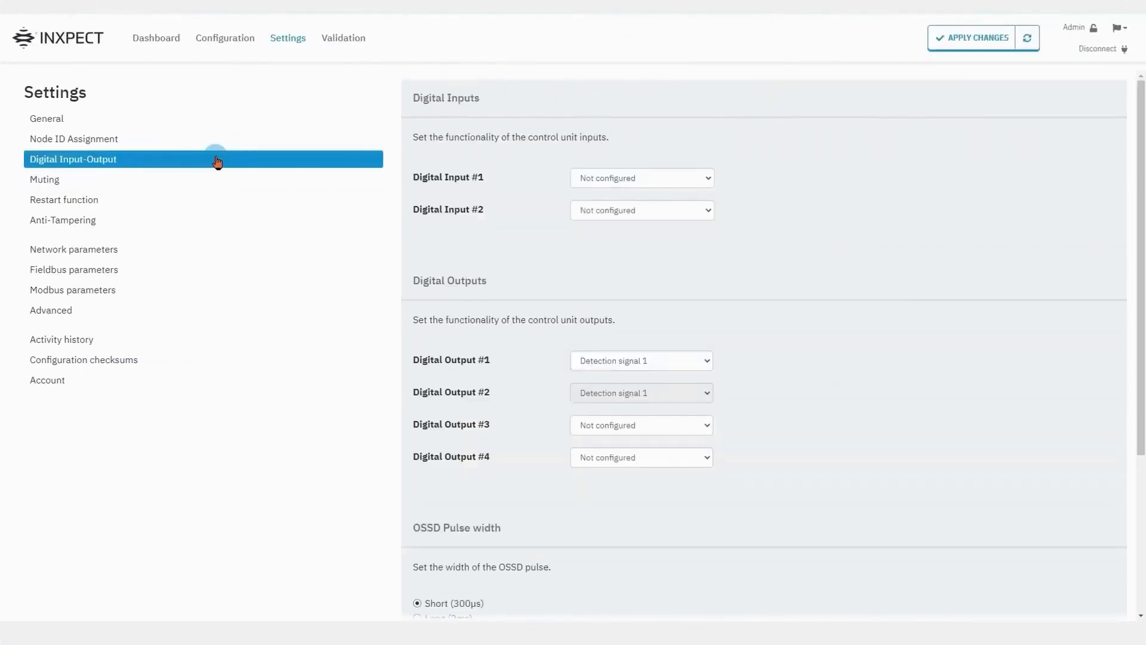
Set Digital Input #1 to Muting Group 1 and Digital Output #3 to Muting enable feedback signal.
{"action": "left_click", "coordinate": [674, 179]}
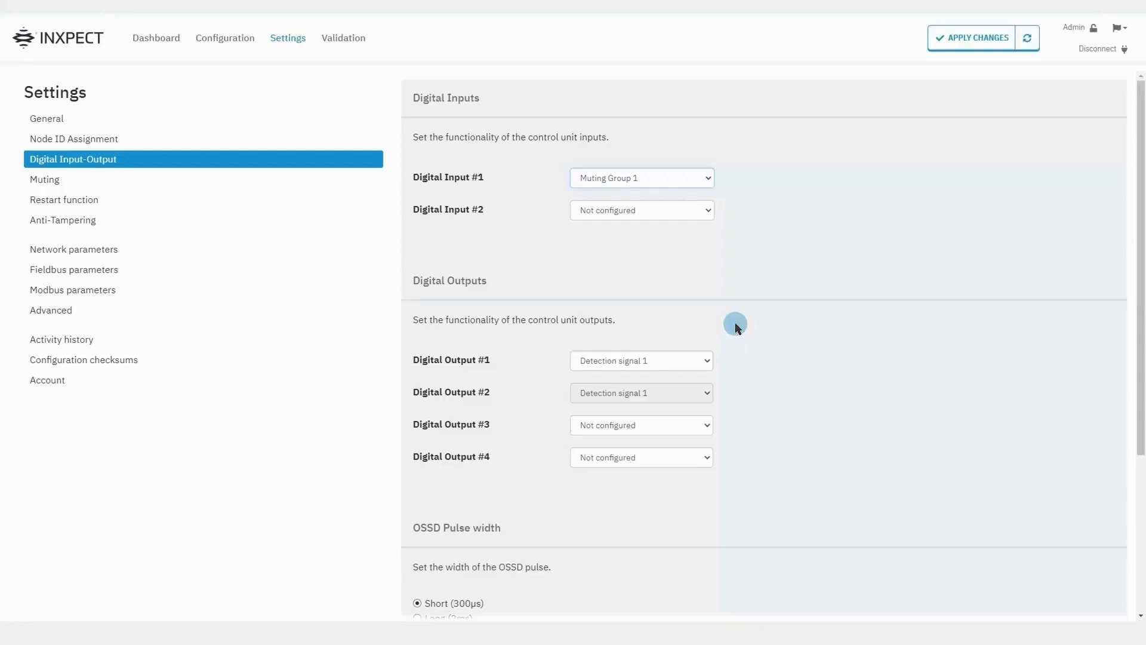
{"action": "left_click", "coordinate": [706, 428]}
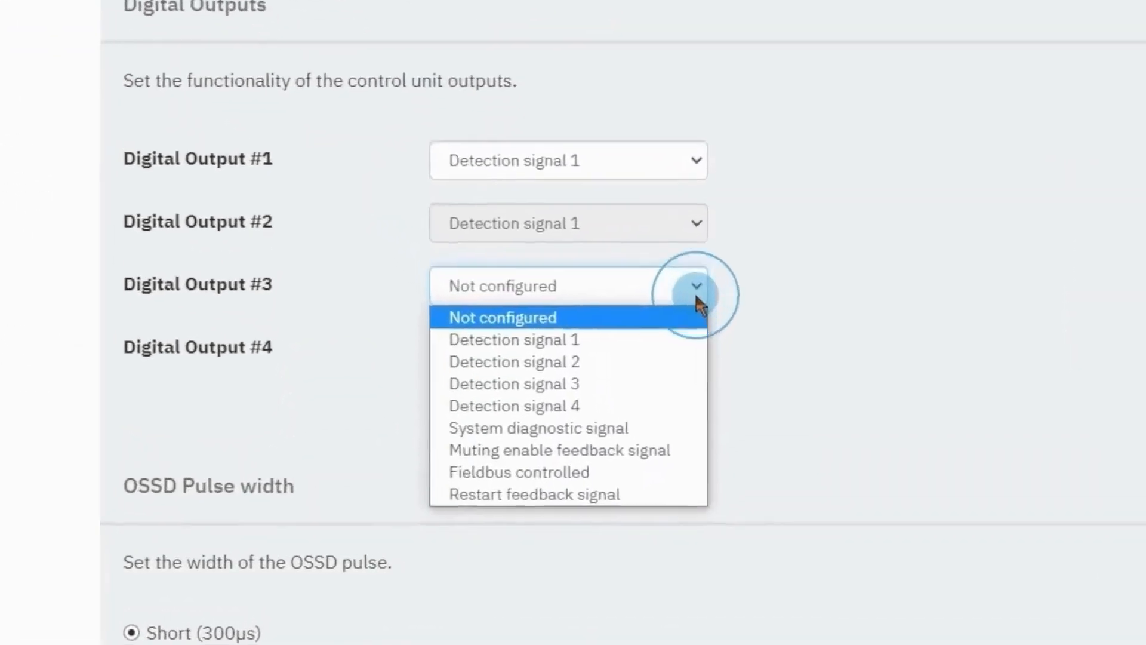
{"action": "left_click", "coordinate": [691, 449]}
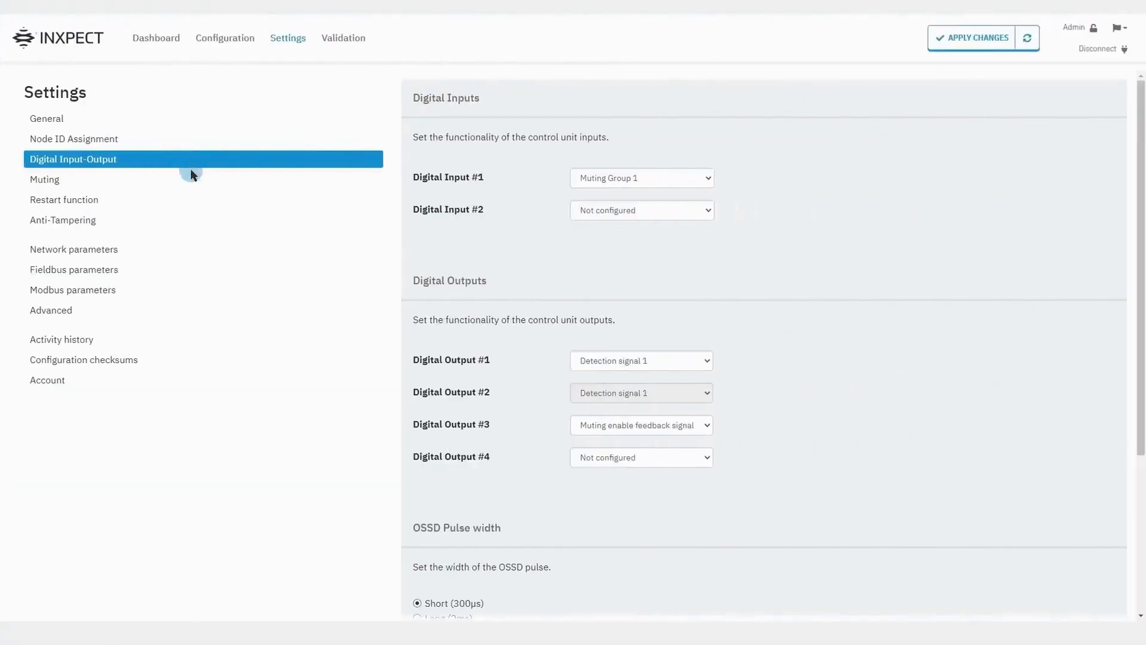
{"action": "left_click", "coordinate": [191, 179]}
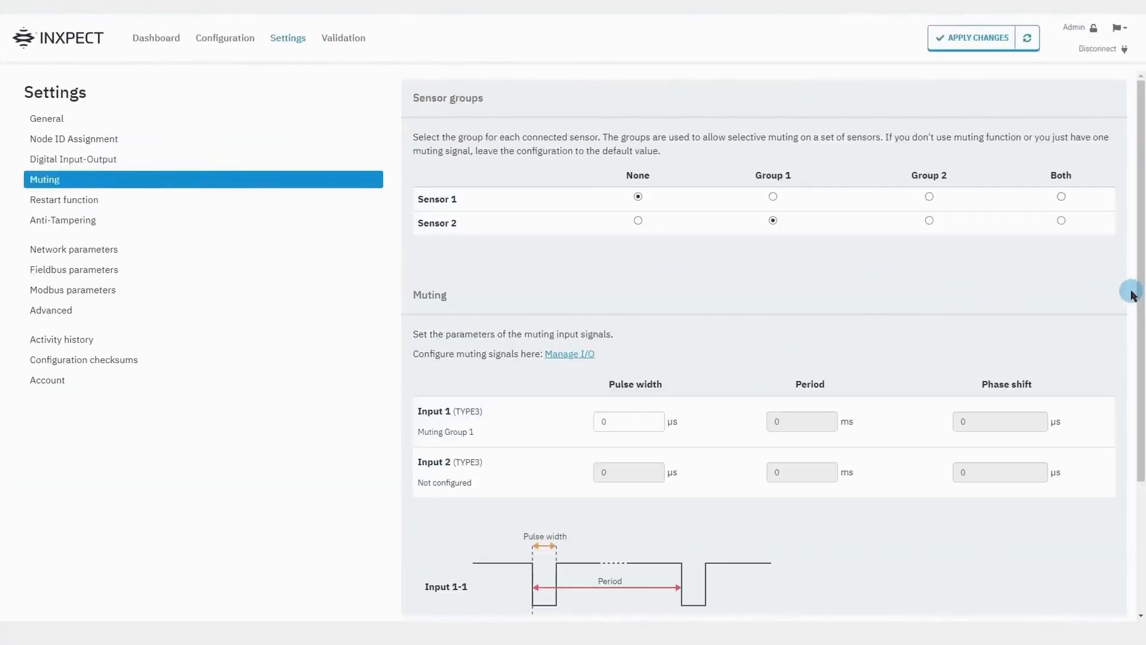
Scroll down the Muting page to review the Input 1 and Input 2 parameters.
{"action": "scroll", "coordinate": [1132, 294], "scroll_direction": "down", "scroll_amount": 3}
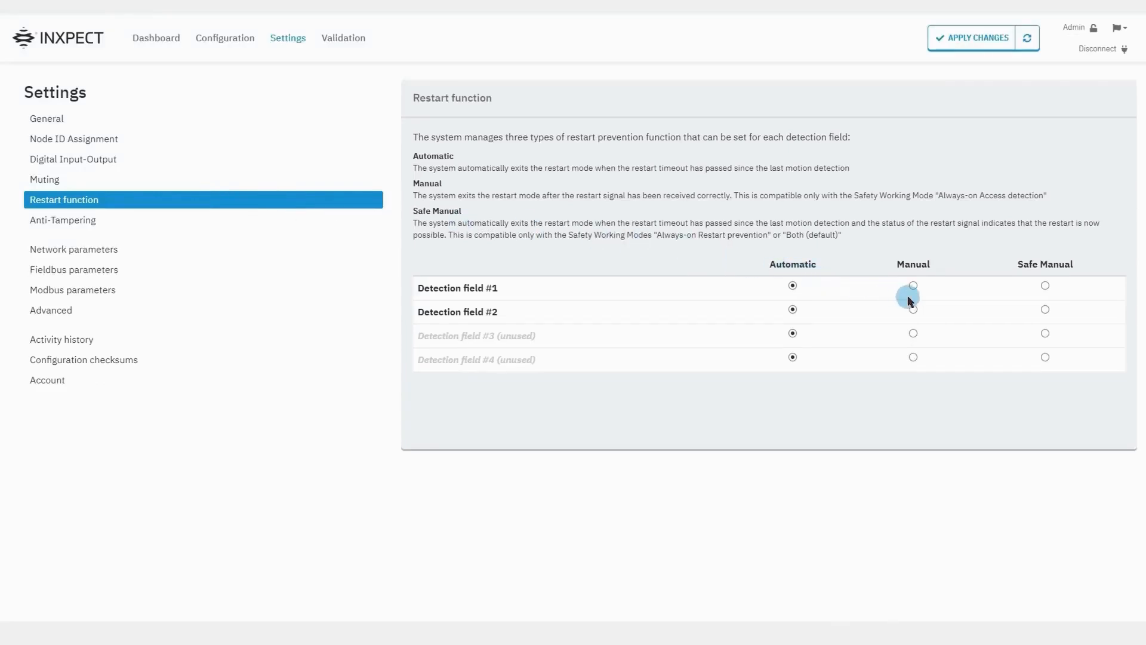
Switch Detection field #2 to Manual restart and return to the Digital Input-Output page.
{"action": "left_click", "coordinate": [914, 309]}
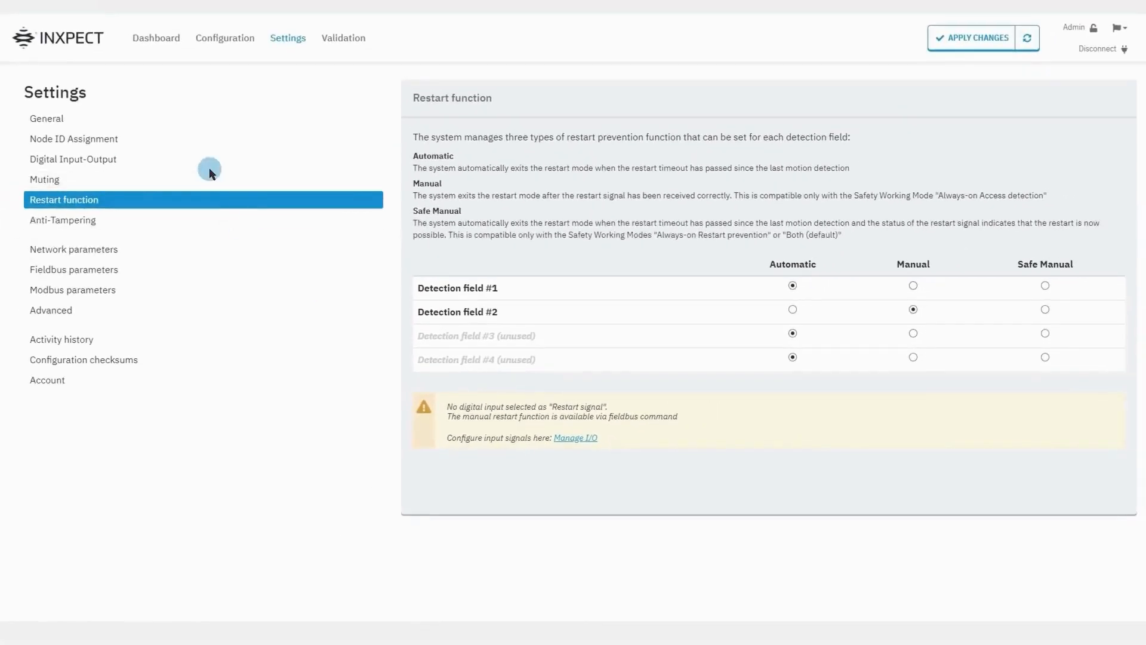
{"action": "left_click", "coordinate": [210, 169]}
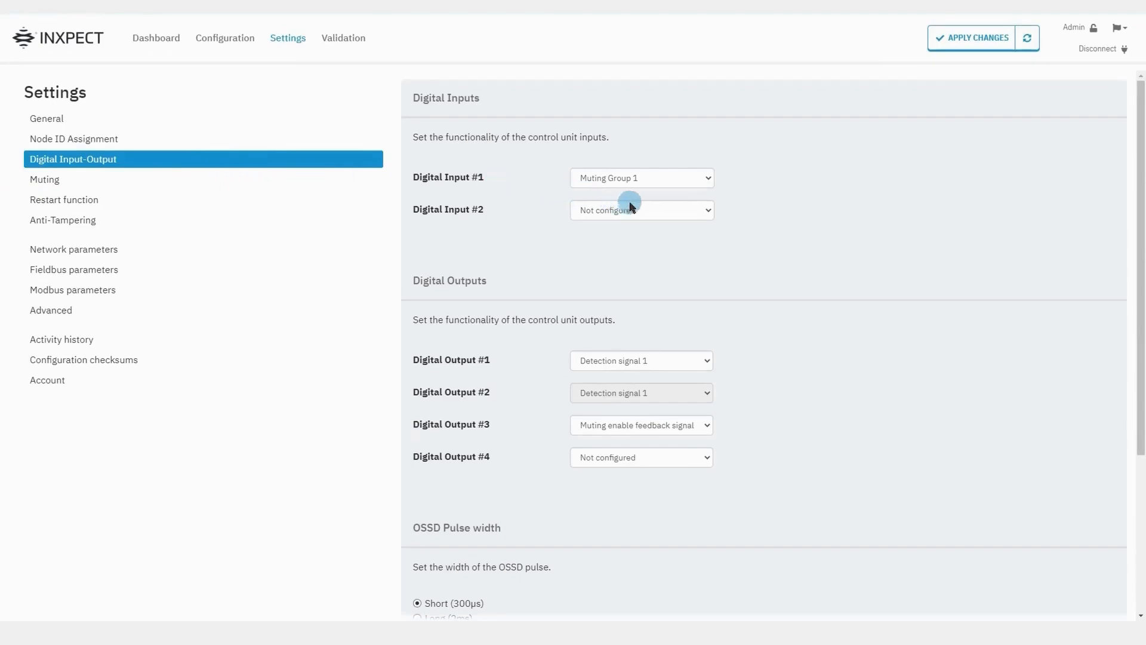
Assign Restart signal to Digital Input #2 and Restart feedback signal to Digital Output #4.
{"action": "left_click", "coordinate": [651, 212]}
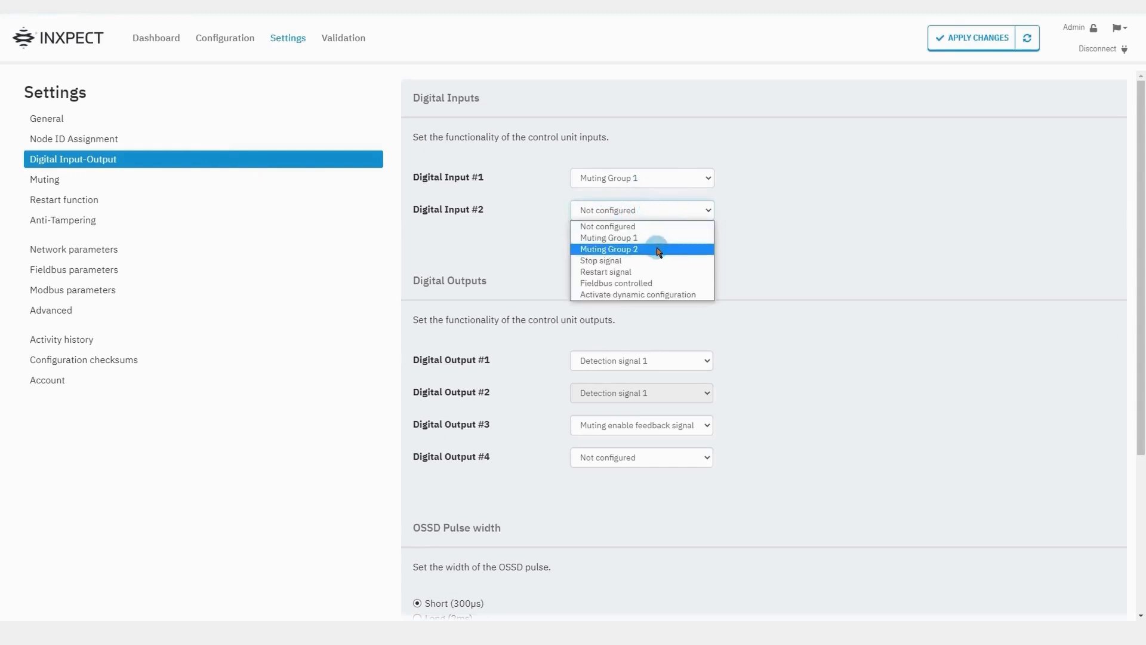
{"action": "left_click", "coordinate": [661, 273]}
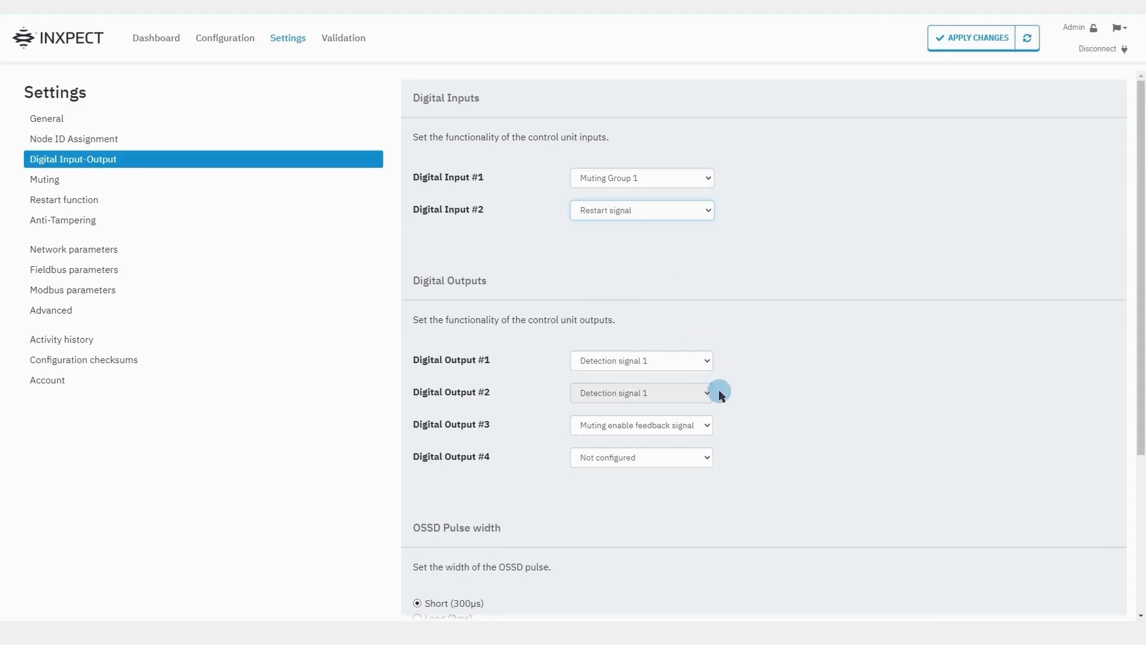
{"action": "left_click", "coordinate": [703, 458]}
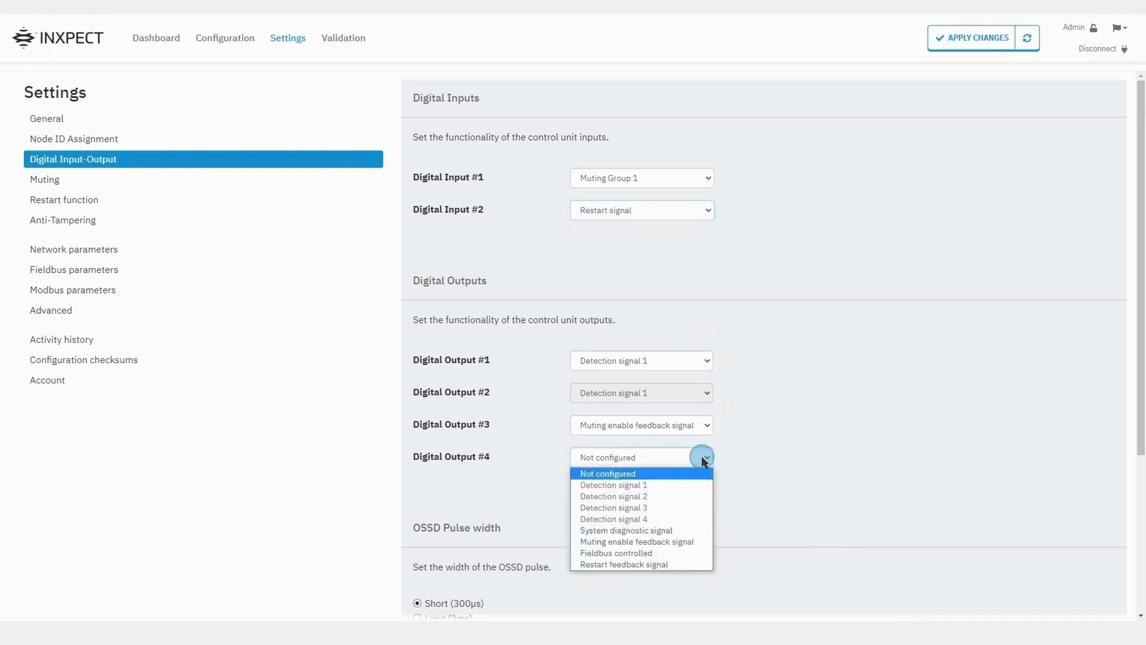
{"action": "left_click", "coordinate": [692, 564]}
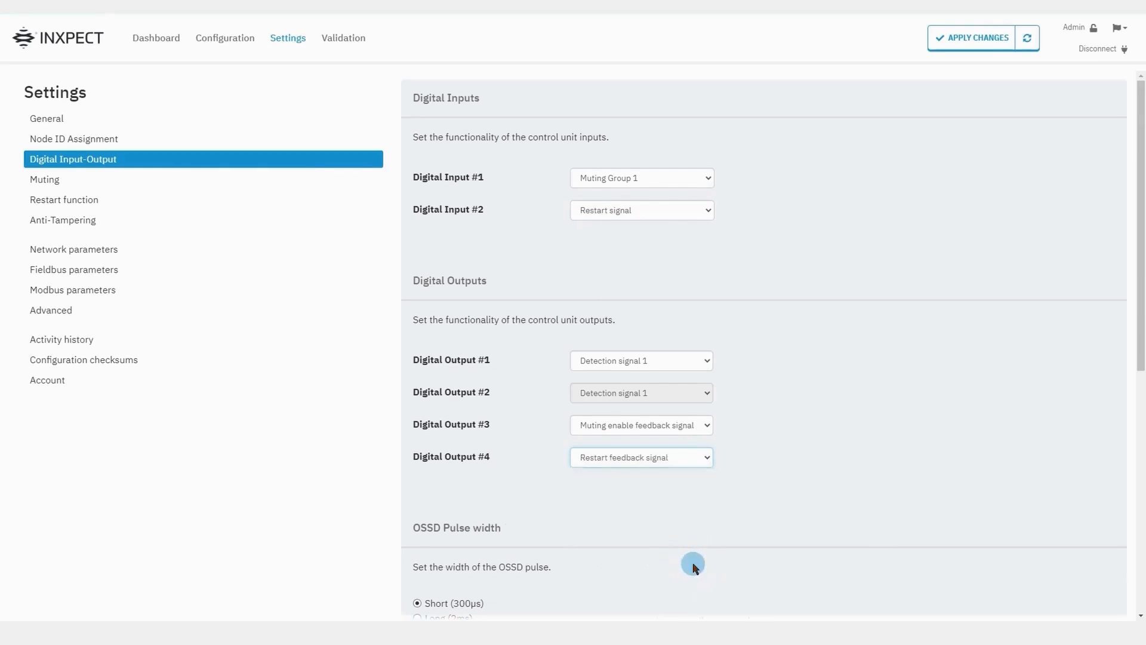
{"action": "left_click", "coordinate": [186, 225]}
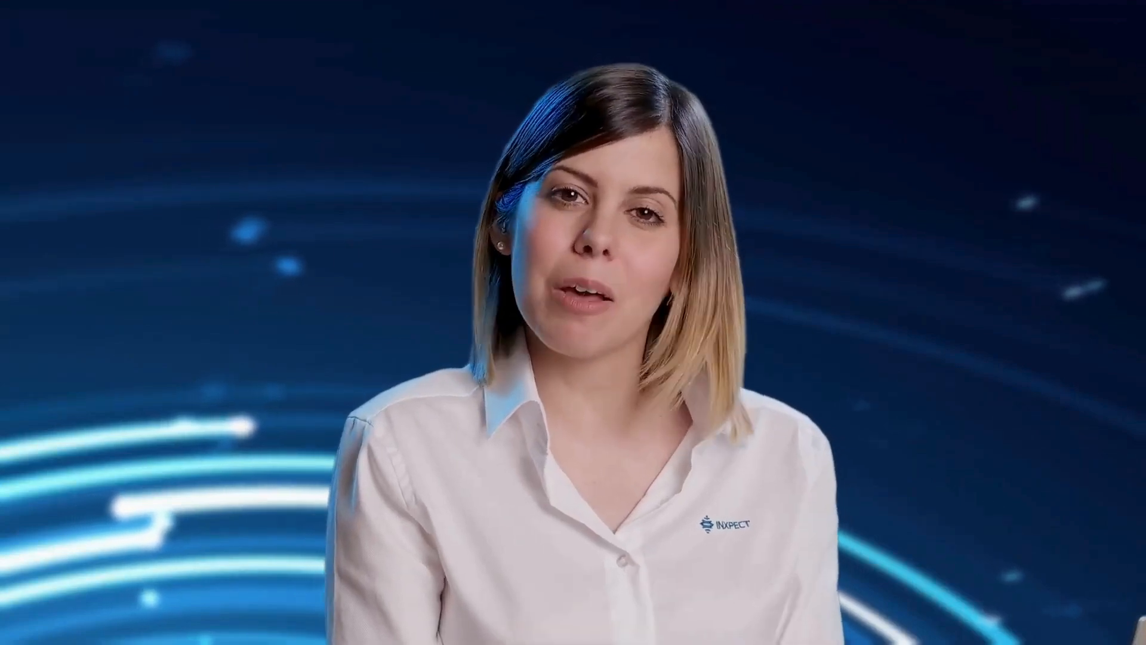
{"action": "left_click", "coordinate": [169, 220]}
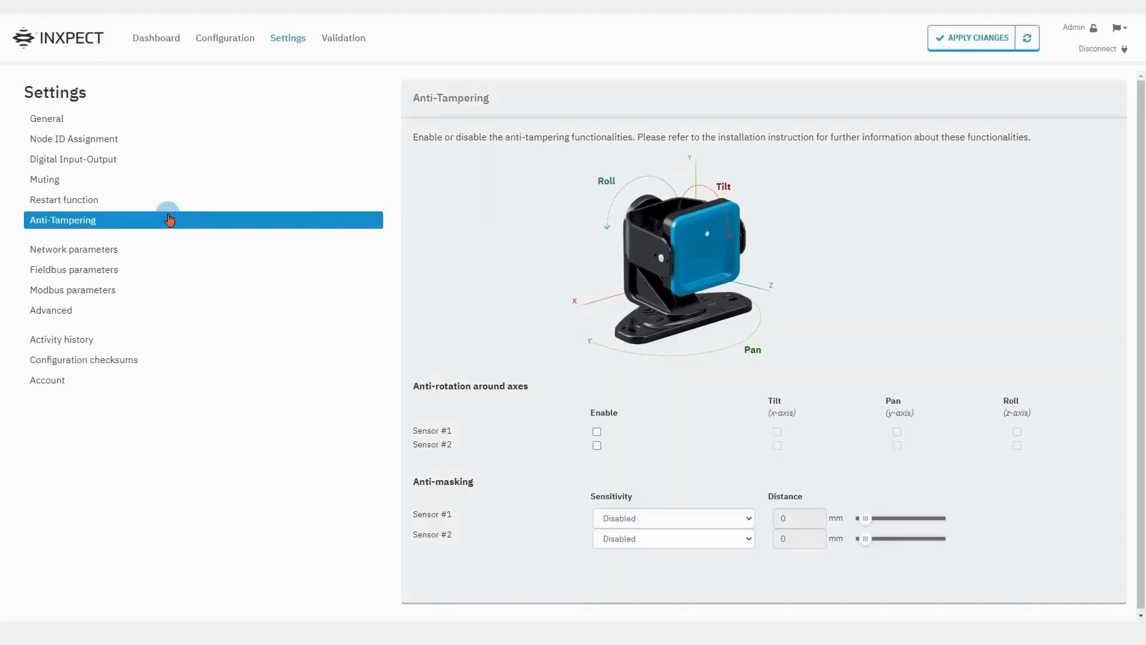
Enable anti-rotation for Sensor #1, keeping Tilt, Pan and Roll detection all ticked.
{"action": "left_click", "coordinate": [597, 431]}
{"action": "left_click", "coordinate": [777, 431]}
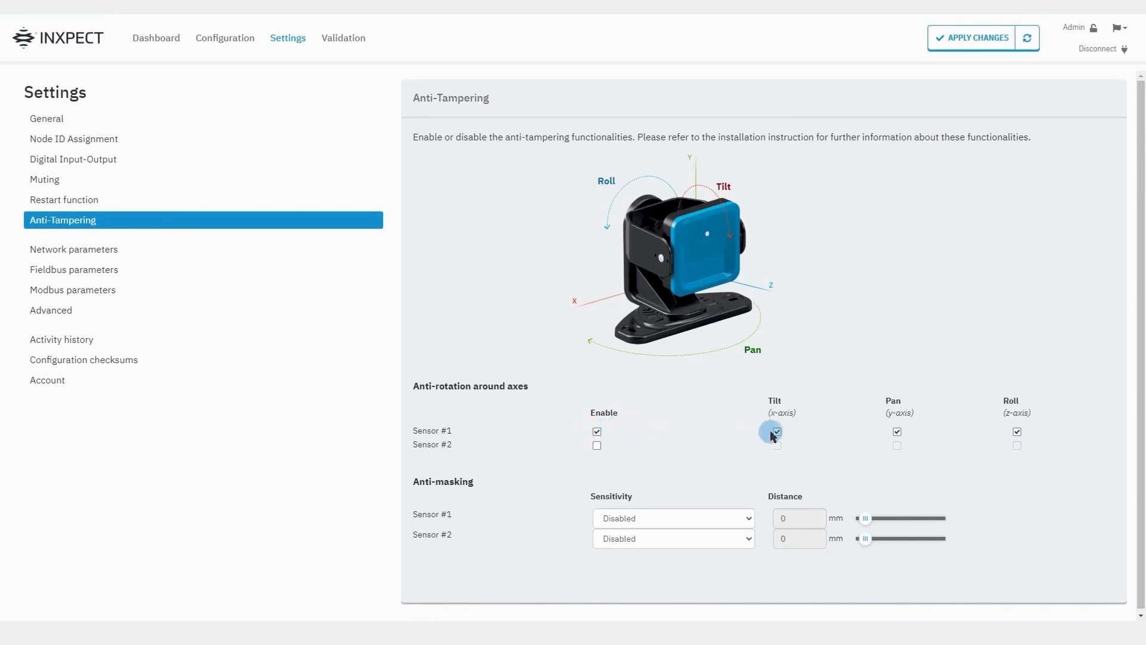
{"action": "left_click", "coordinate": [777, 432]}
{"action": "left_click", "coordinate": [897, 432]}
{"action": "left_click", "coordinate": [896, 433]}
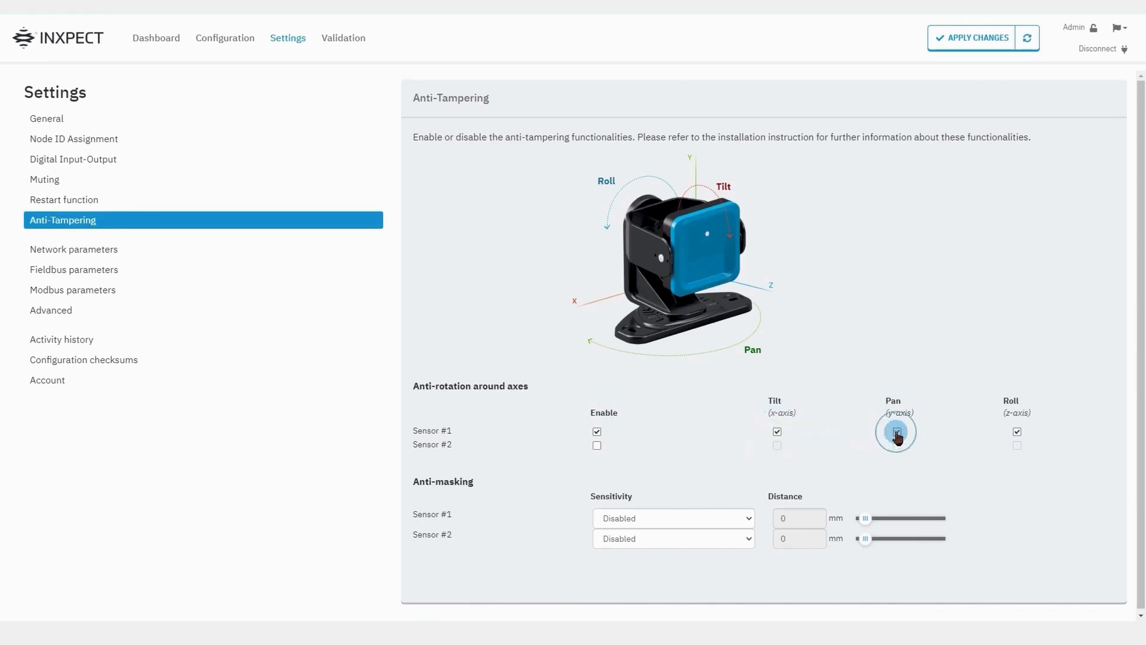
{"action": "left_click", "coordinate": [1018, 430]}
{"action": "left_click", "coordinate": [1018, 430]}
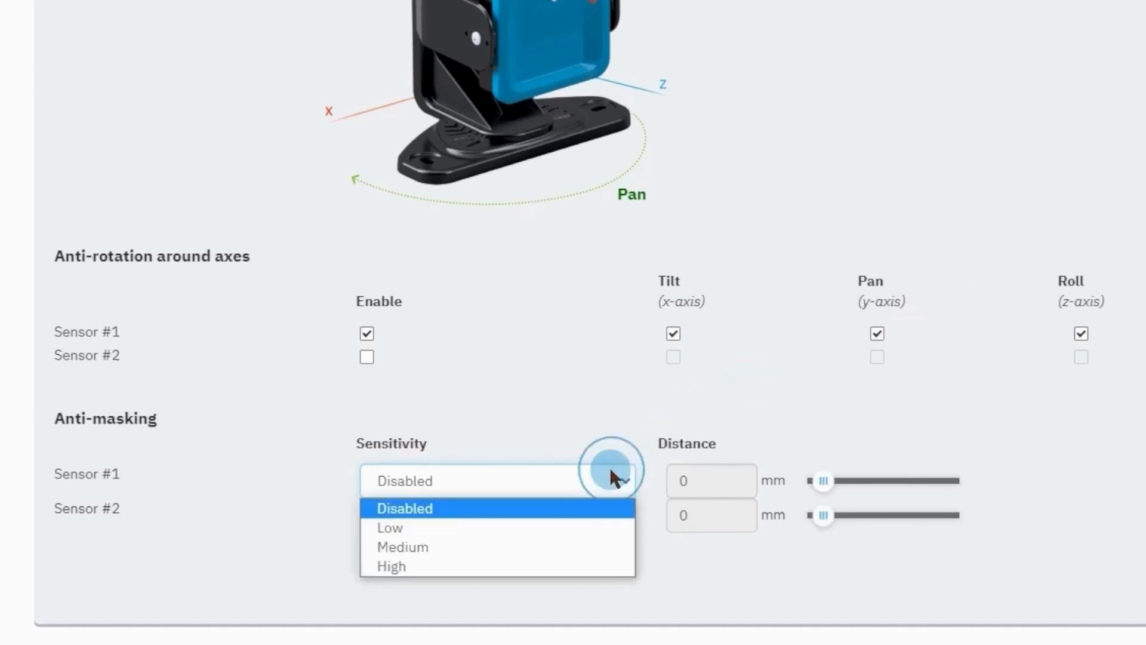
Set Sensor #1 anti-masking sensitivity to Medium and drag its distance slider toward 500 mm.
{"action": "left_click", "coordinate": [592, 546]}
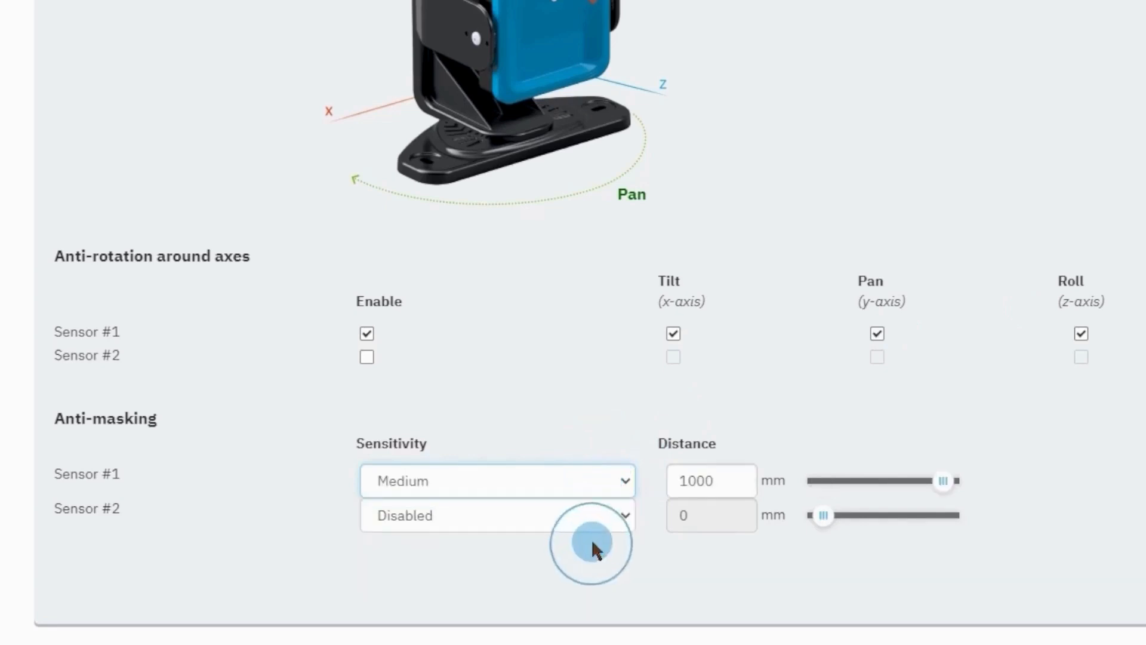
{"action": "mouse_move", "coordinate": [937, 486]}
{"action": "left_mouse_down"}
{"action": "mouse_move", "coordinate": [868, 482]}
{"action": "mouse_move", "coordinate": [949, 478]}
{"action": "left_mouse_up"}
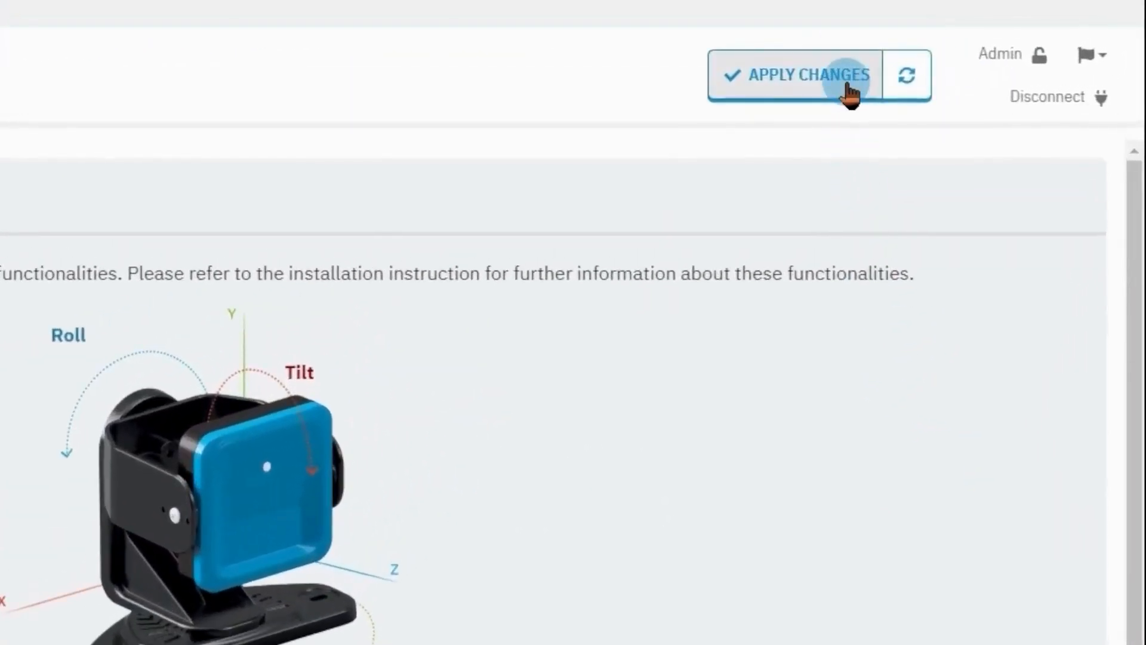
Apply the changes and confirm with OK, APPLY to write them to the control unit.
{"action": "left_click", "coordinate": [845, 90]}
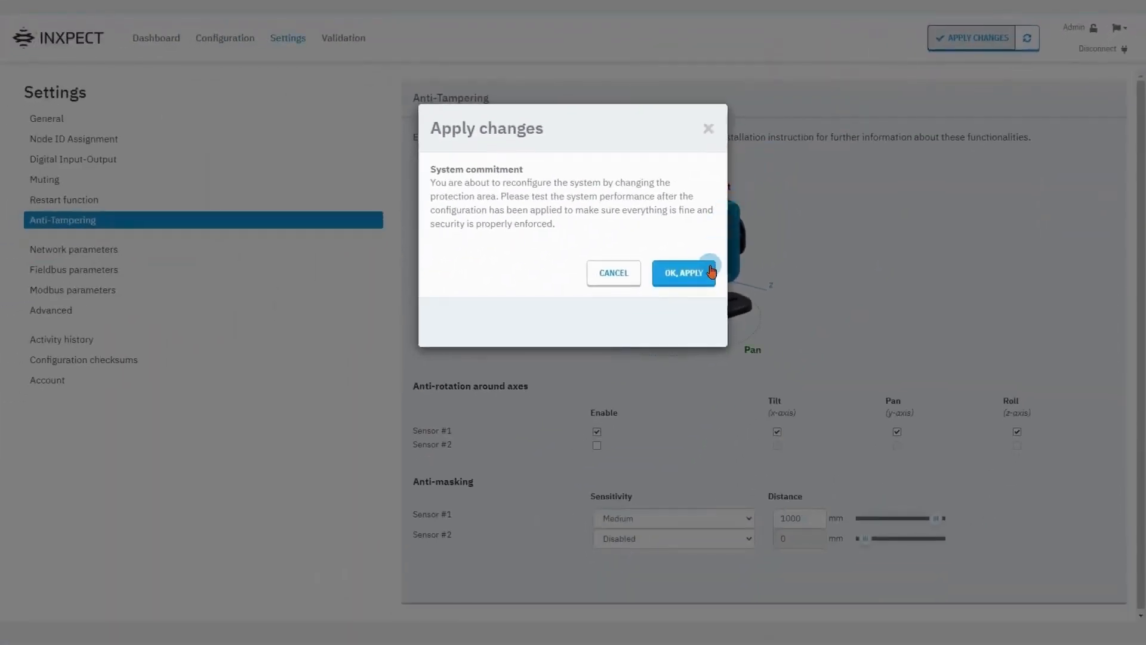
{"action": "left_click", "coordinate": [711, 272]}
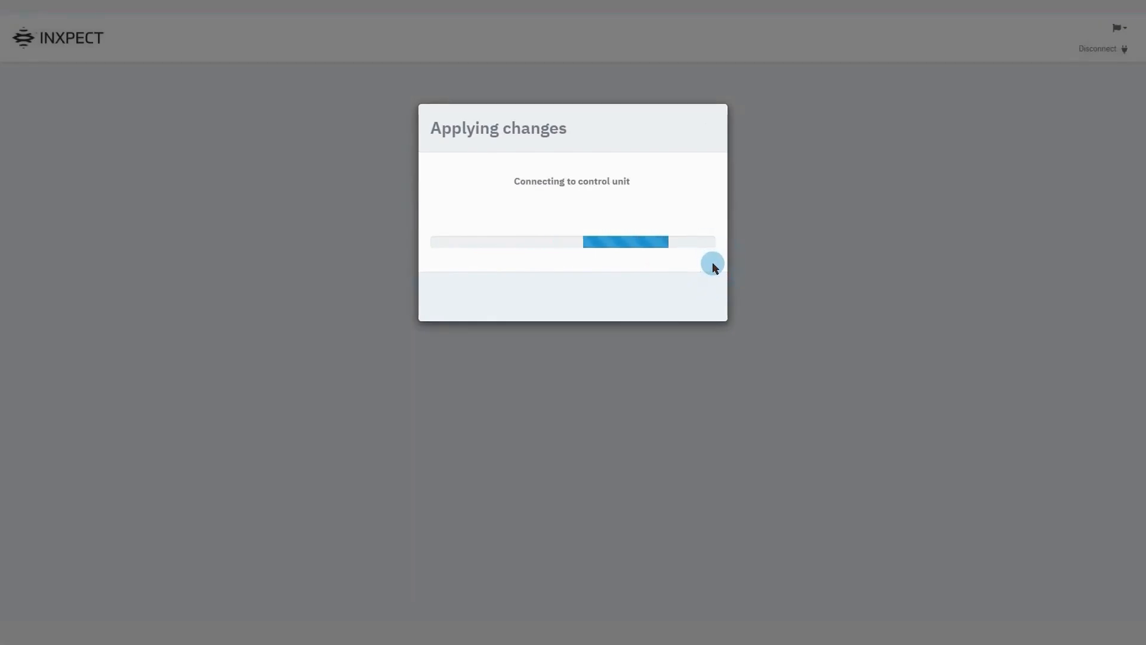
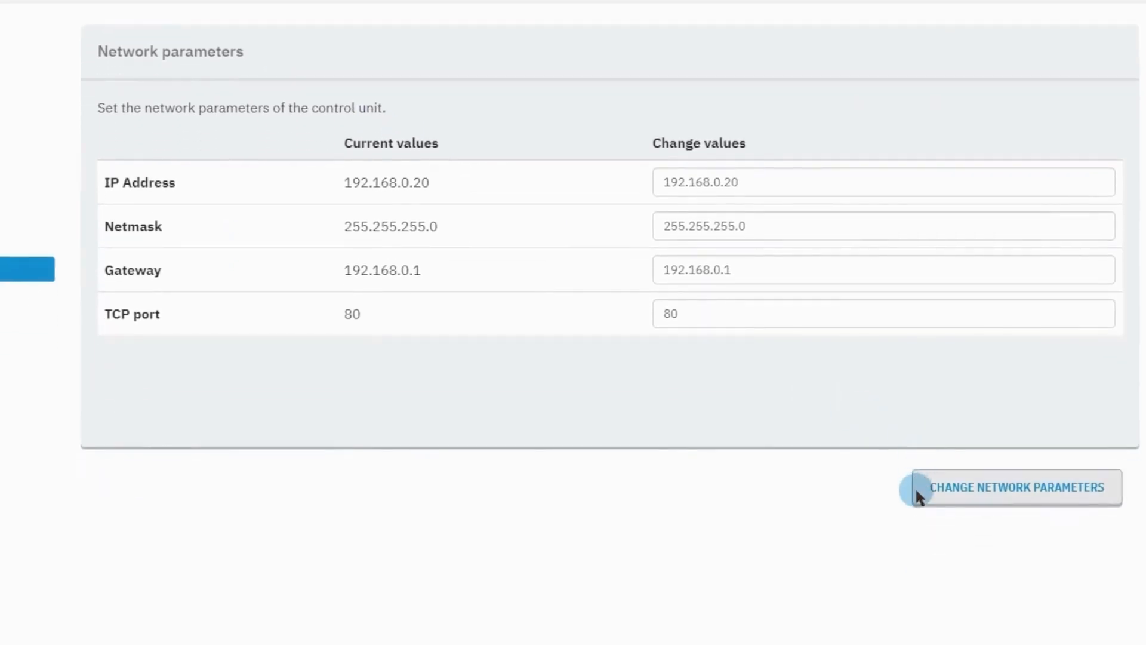
Write the network parameters to the control unit, then switch to the Fieldbus parameters page.
{"action": "left_click", "coordinate": [917, 492]}
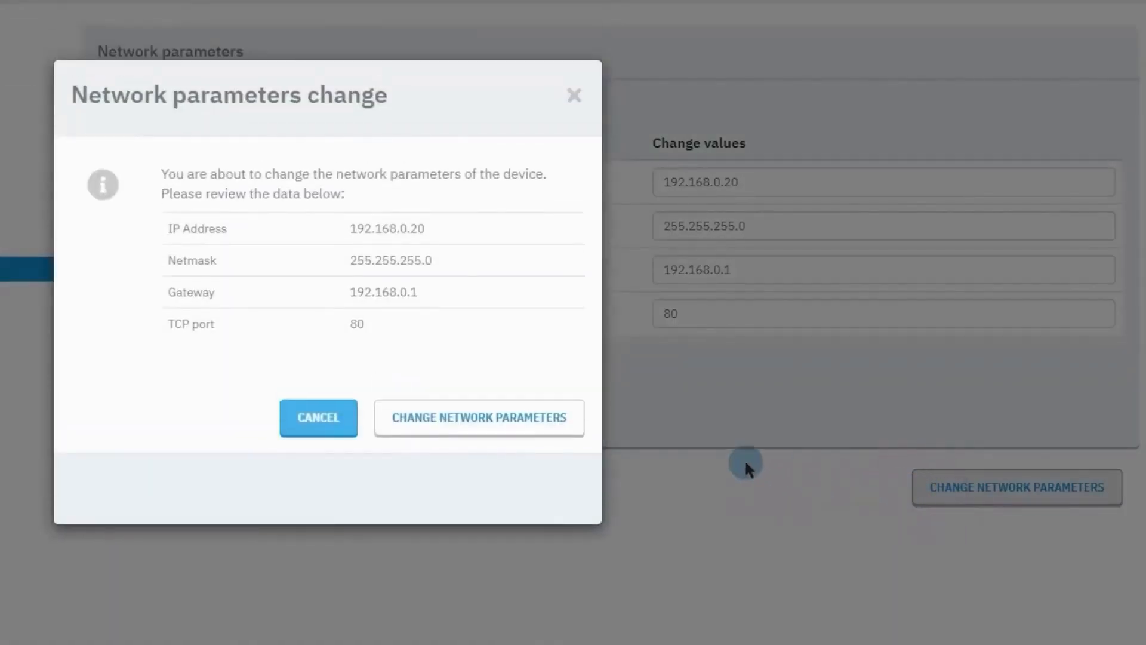
{"action": "left_click", "coordinate": [574, 431]}
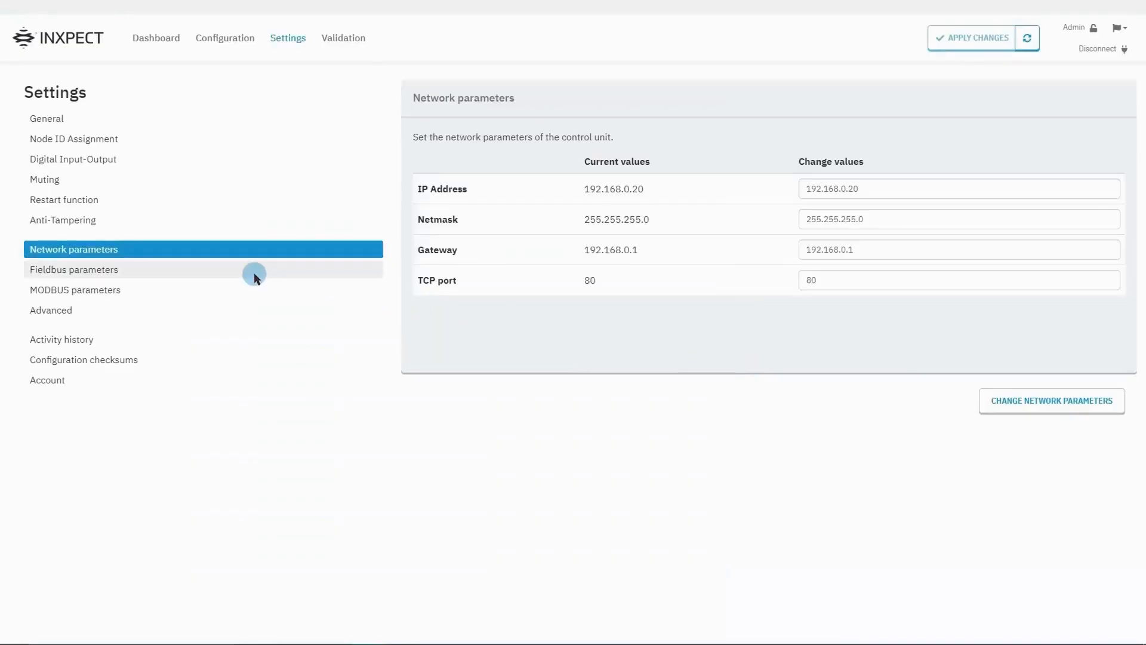
{"action": "left_click", "coordinate": [254, 274]}
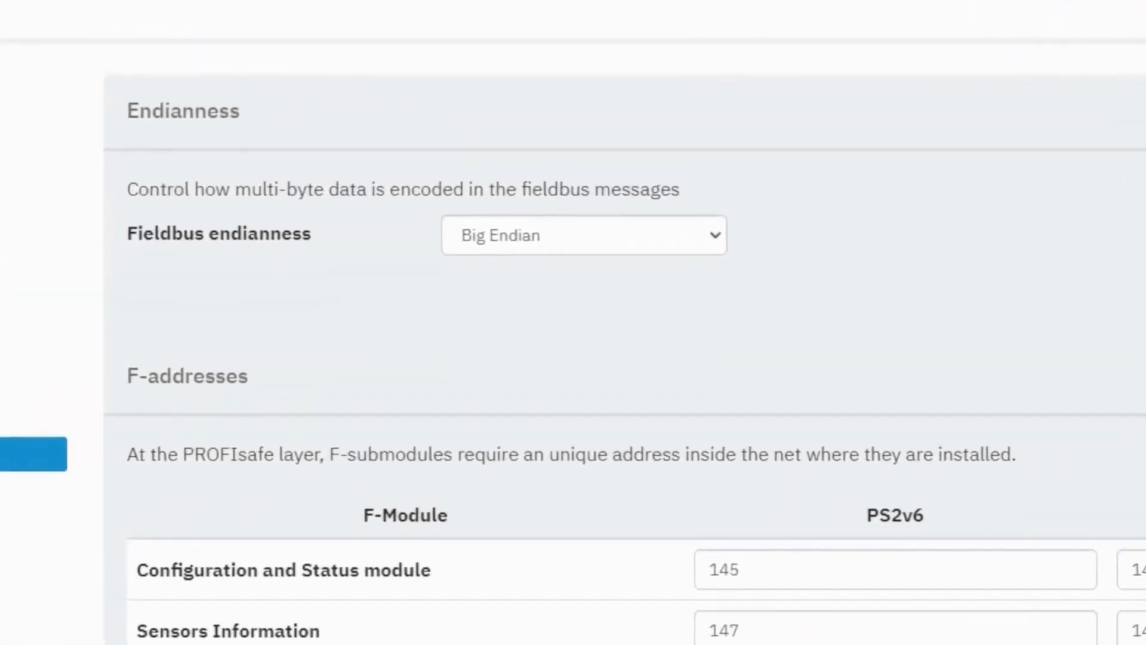
Keep fieldbus endianness at Big Endian and commit the fieldbus parameters with F-addresses 145–160.
{"action": "left_click", "coordinate": [631, 240]}
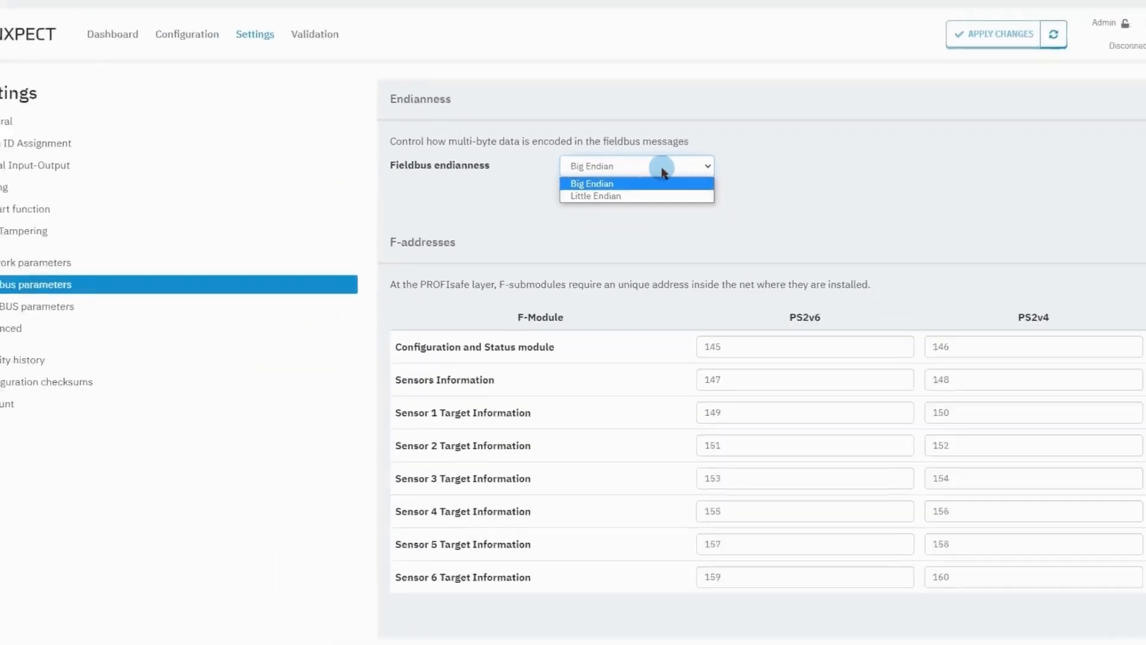
{"action": "left_click", "coordinate": [667, 166]}
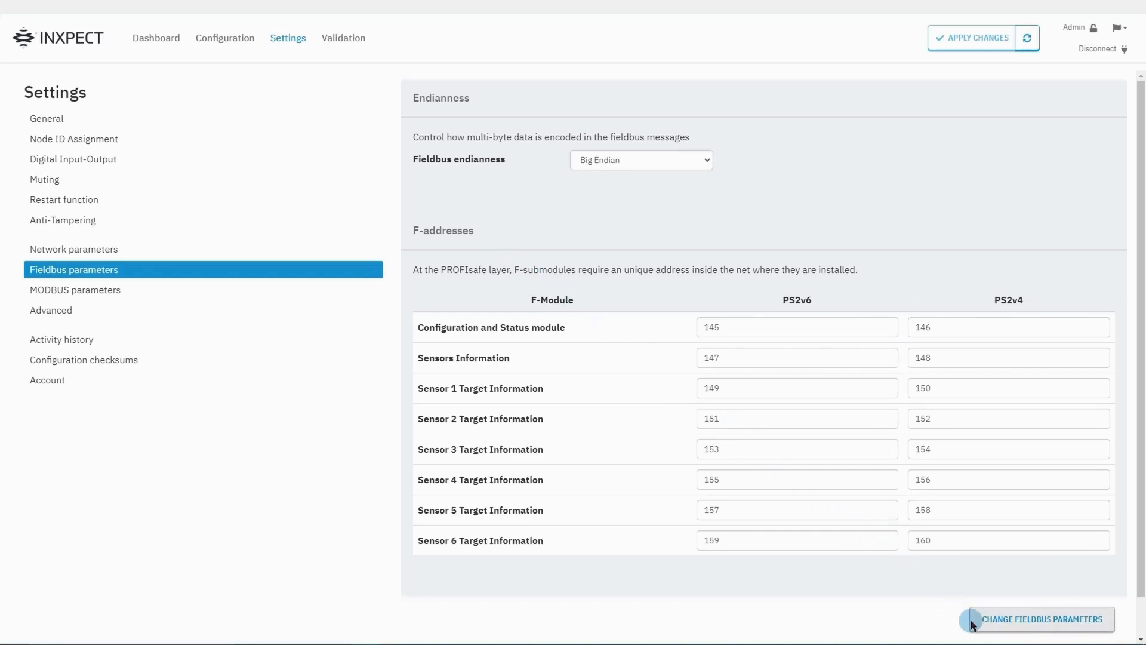
{"action": "left_click", "coordinate": [216, 297]}
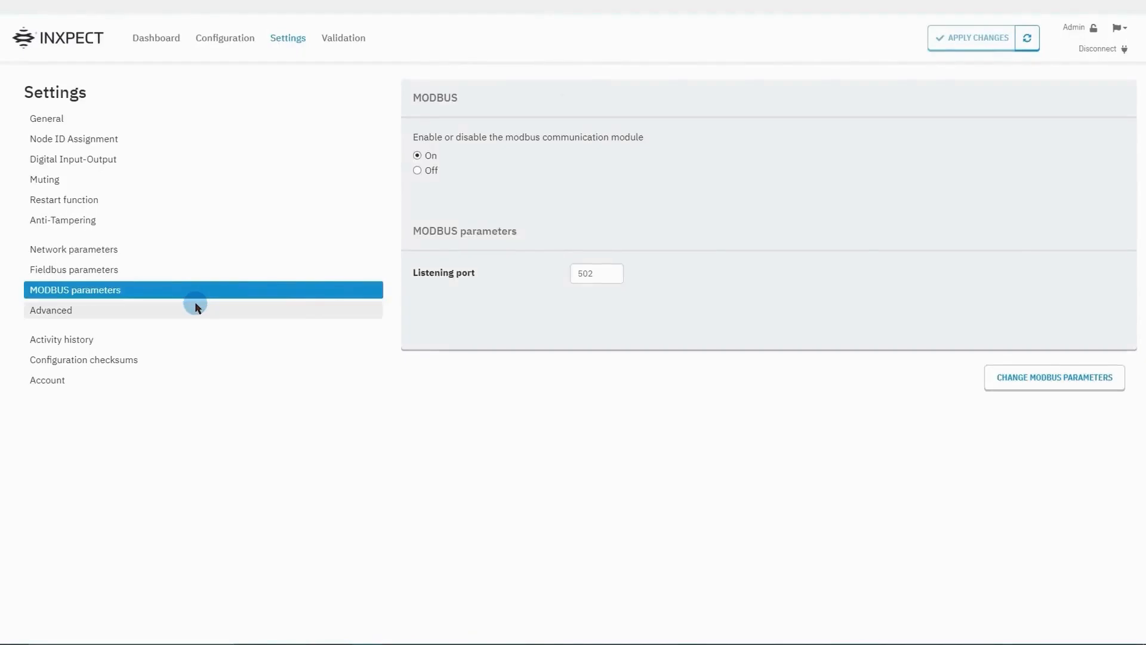
Go to the Advanced settings page, where the control unit channel is 0.
{"action": "left_click", "coordinate": [197, 307]}
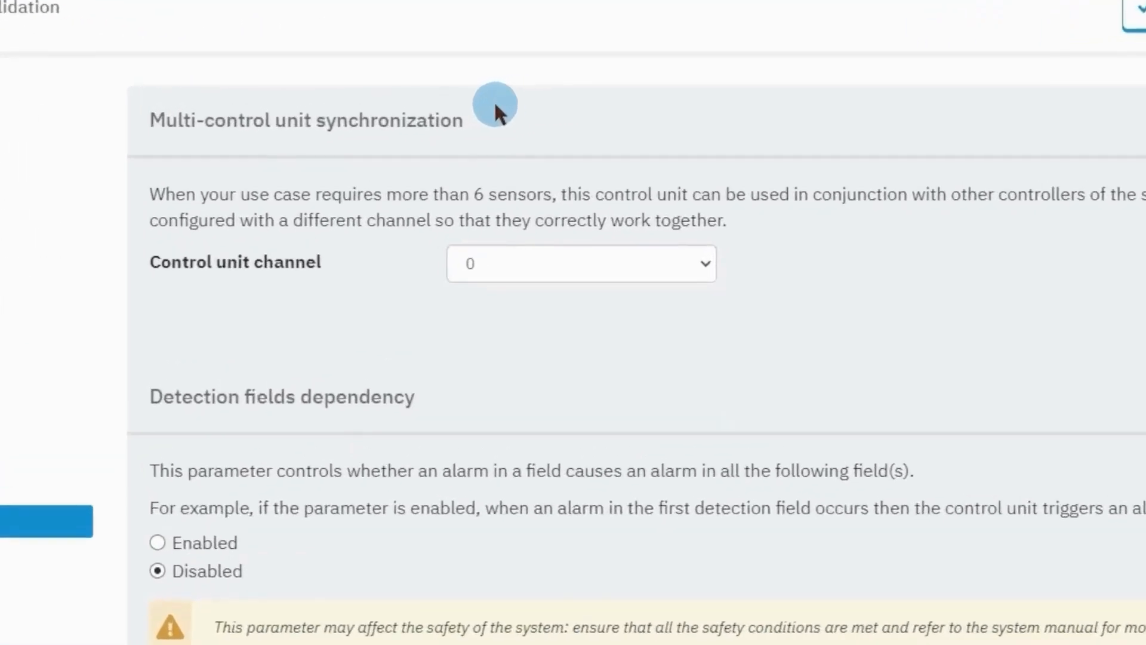
Change the control unit channel from 0 to 1, then go to Activity history.
{"action": "left_click", "coordinate": [623, 264]}
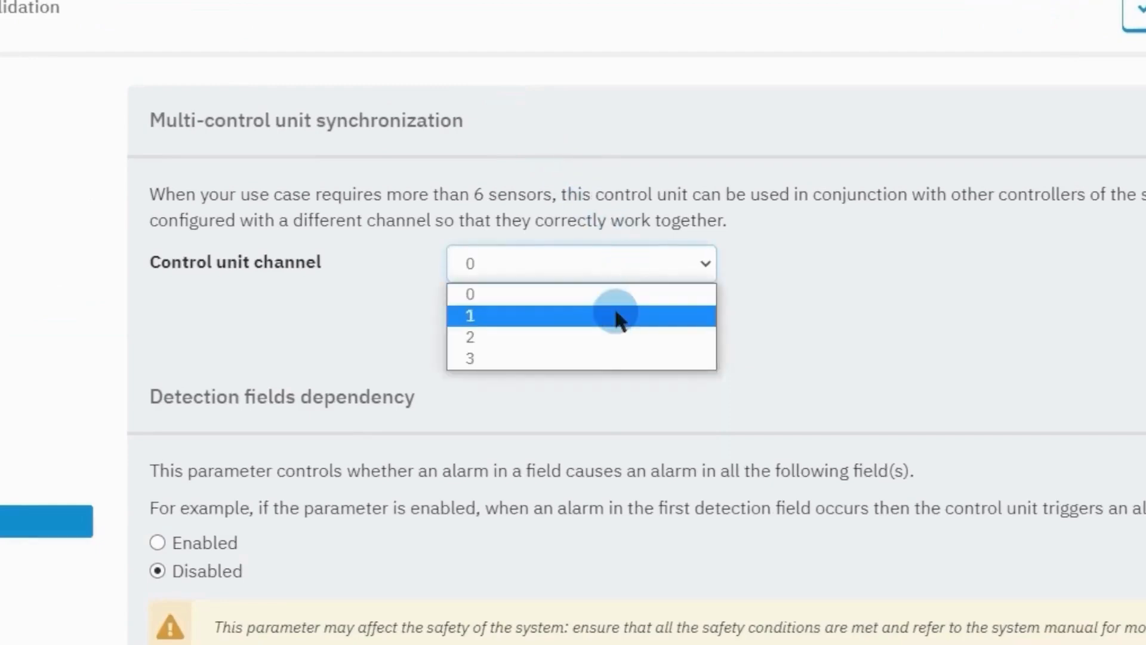
{"action": "left_click", "coordinate": [614, 314]}
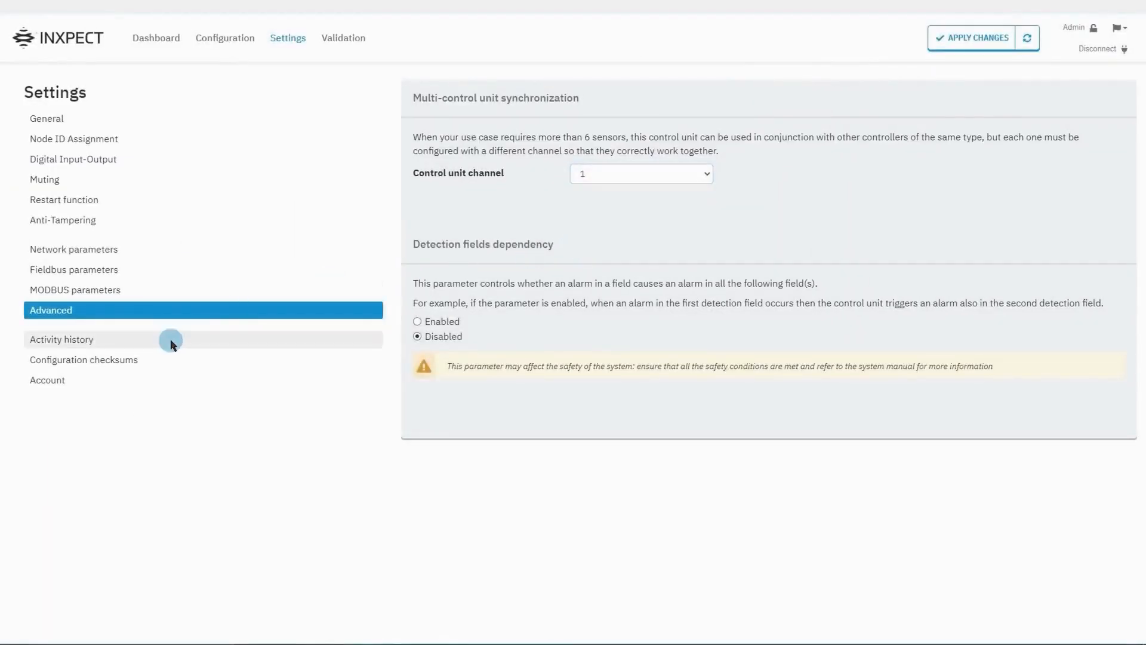
{"action": "left_click", "coordinate": [172, 344]}
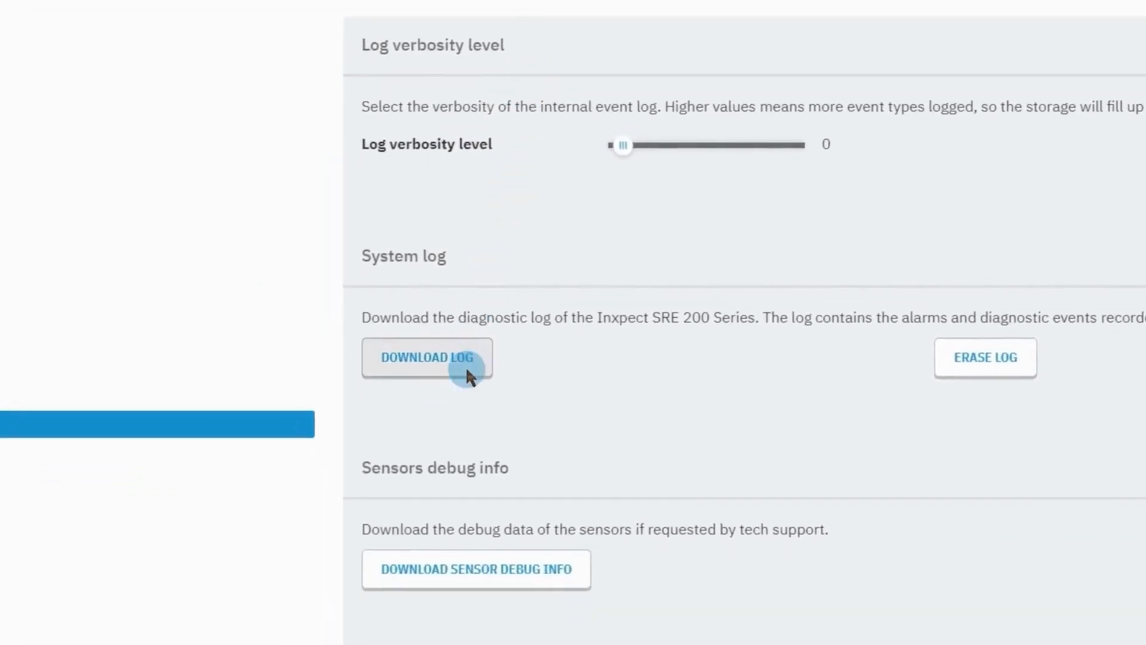
Download the control unit's event log and save it as the PDF 'log'.
{"action": "left_click", "coordinate": [465, 366]}
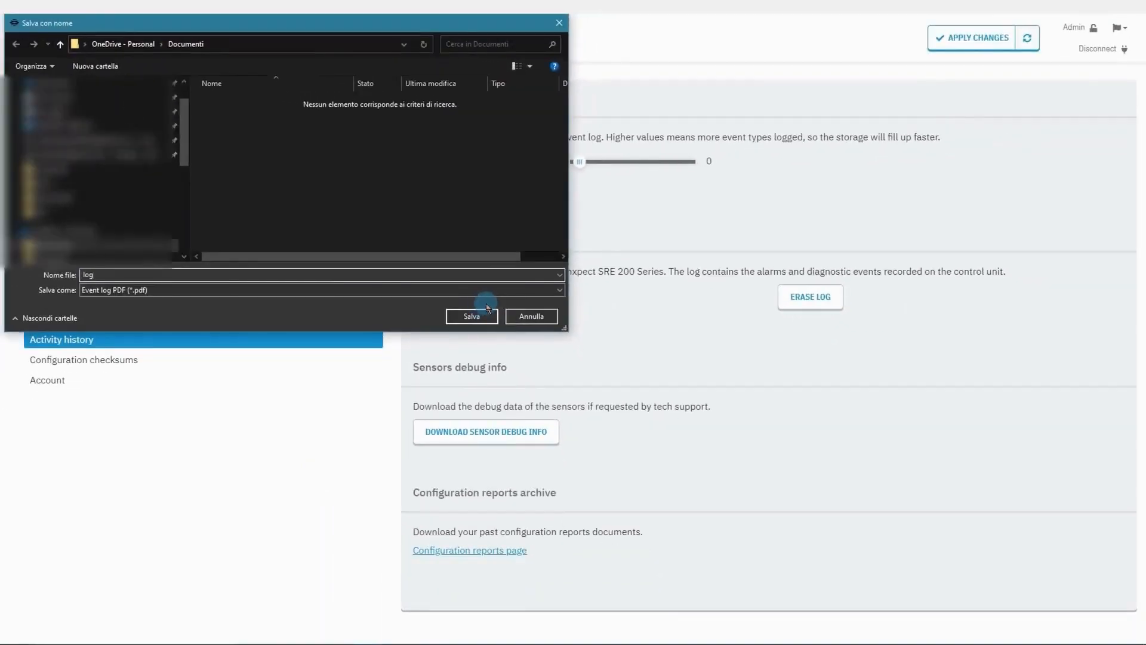
{"action": "left_click", "coordinate": [491, 315]}
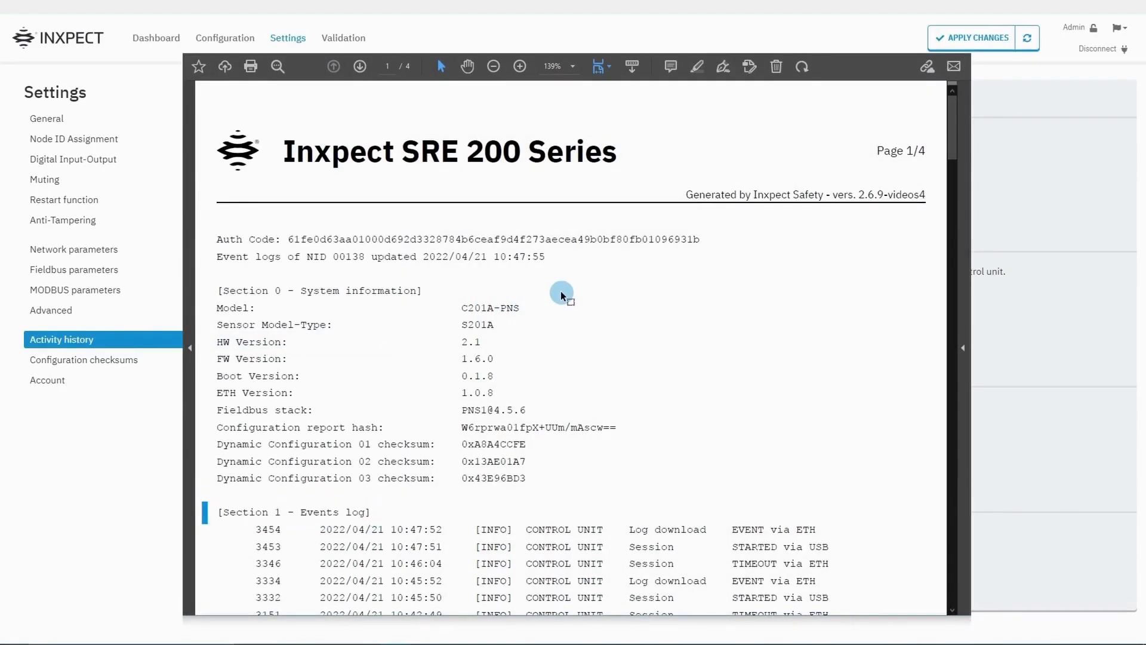
Scroll through the log PDF from system information down to Section 2 on page 4.
{"action": "scroll", "coordinate": [560, 291], "scroll_direction": "down", "scroll_amount": 5}
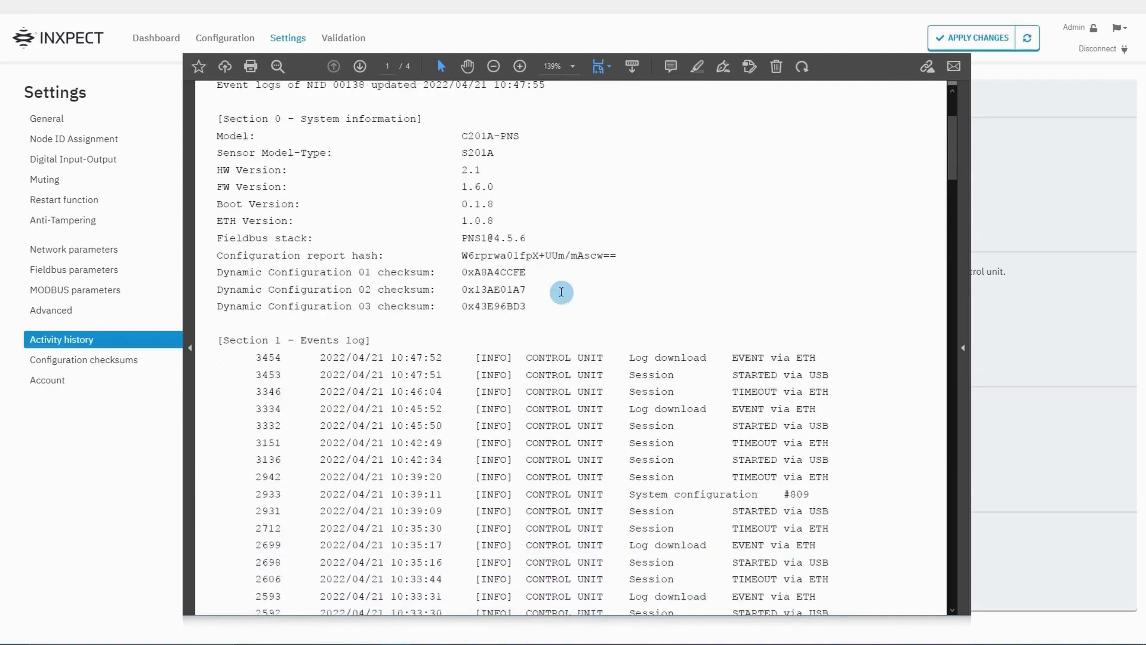
{"action": "scroll", "coordinate": [560, 291], "scroll_direction": "down", "scroll_amount": 12}
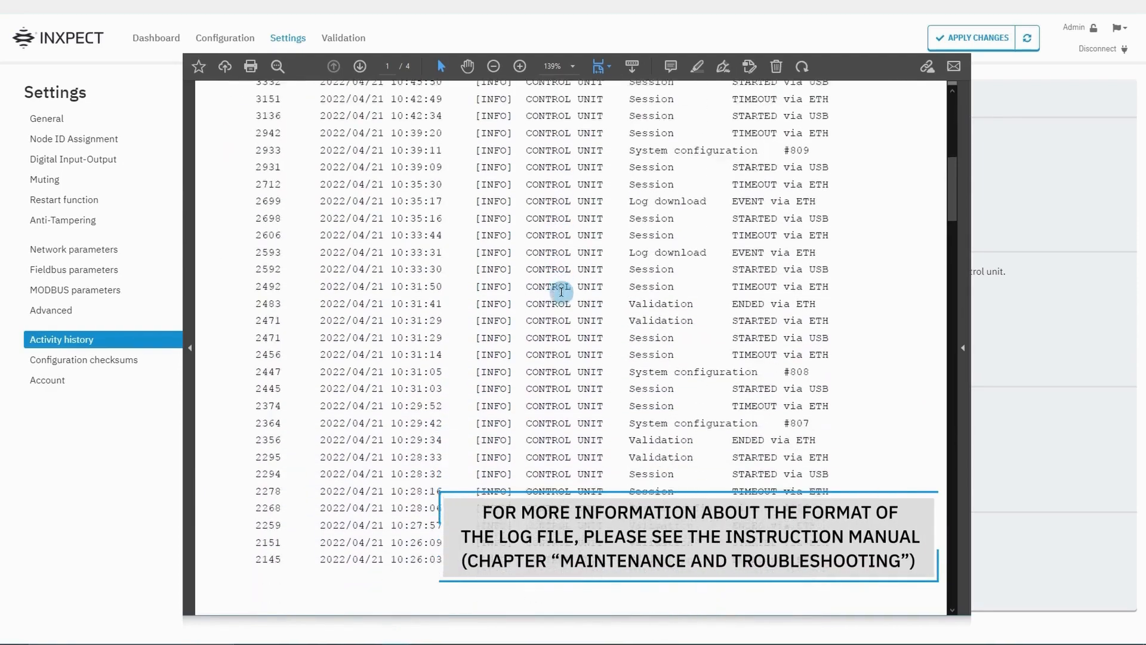
{"action": "scroll", "coordinate": [561, 292], "scroll_direction": "down", "scroll_amount": 15}
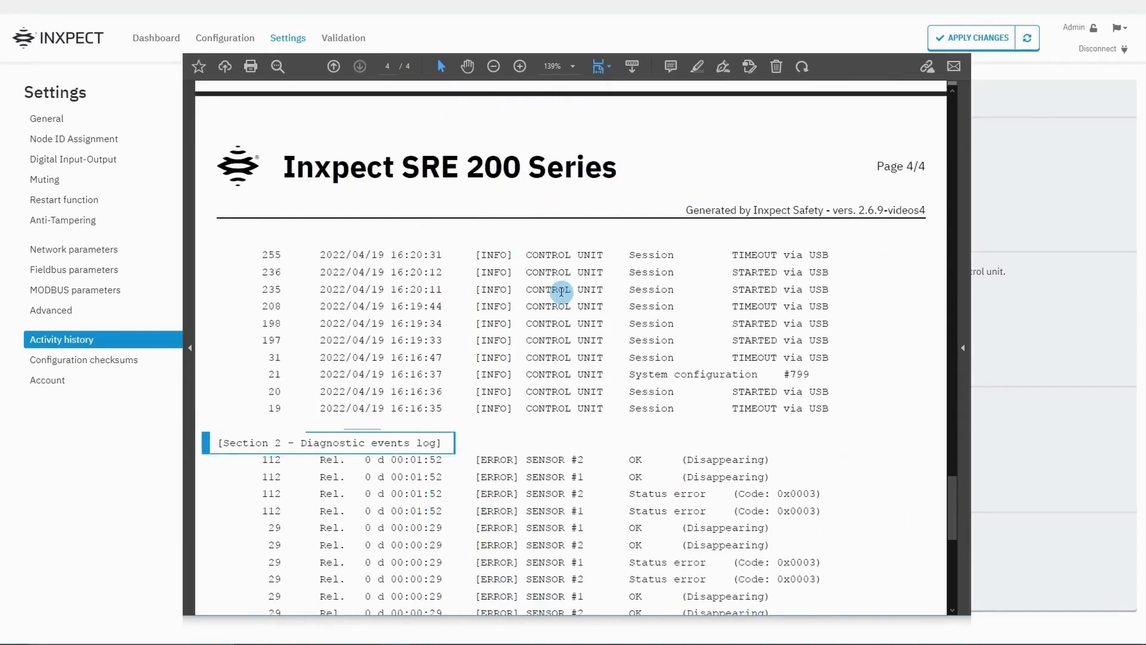
{"action": "scroll", "coordinate": [561, 292], "scroll_direction": "down", "scroll_amount": 10}
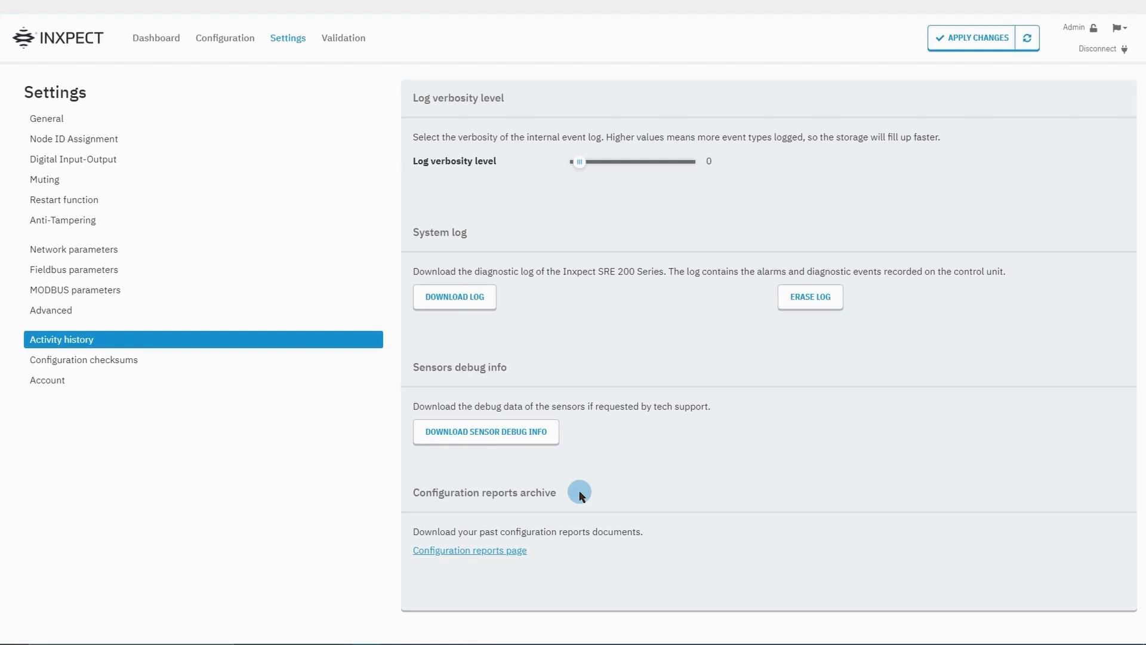
Show the configuration report hash and three dynamic configuration checksums.
{"action": "left_click", "coordinate": [230, 359]}
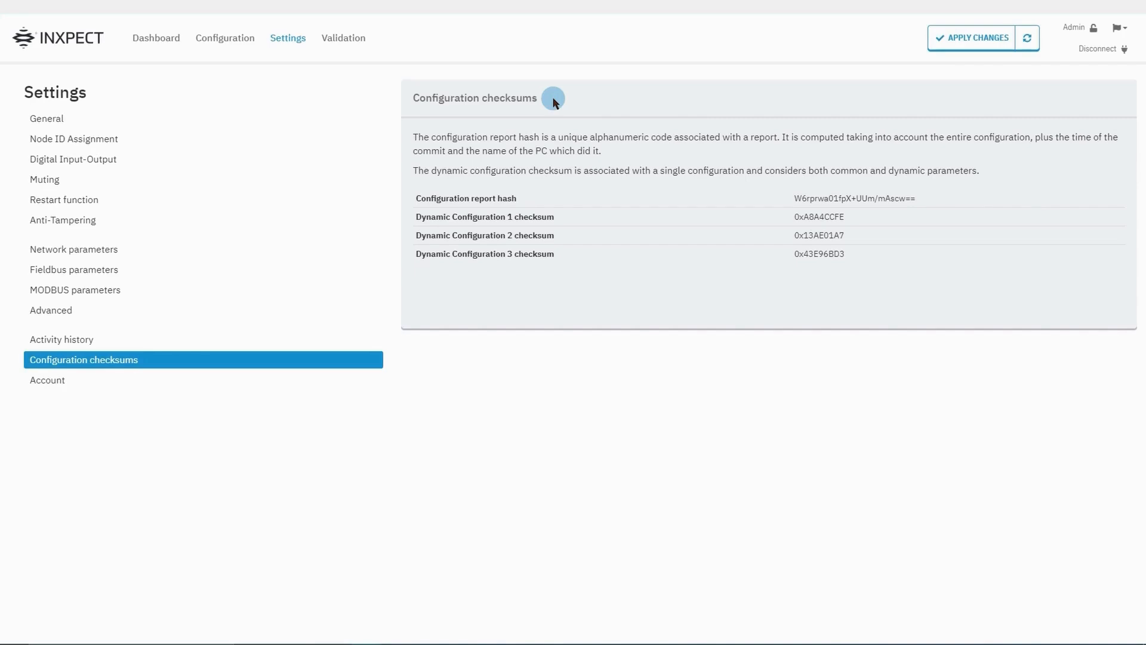
Go to Account settings and leave the interface language set to English.
{"action": "left_click", "coordinate": [157, 378]}
{"action": "left_click", "coordinate": [498, 140]}
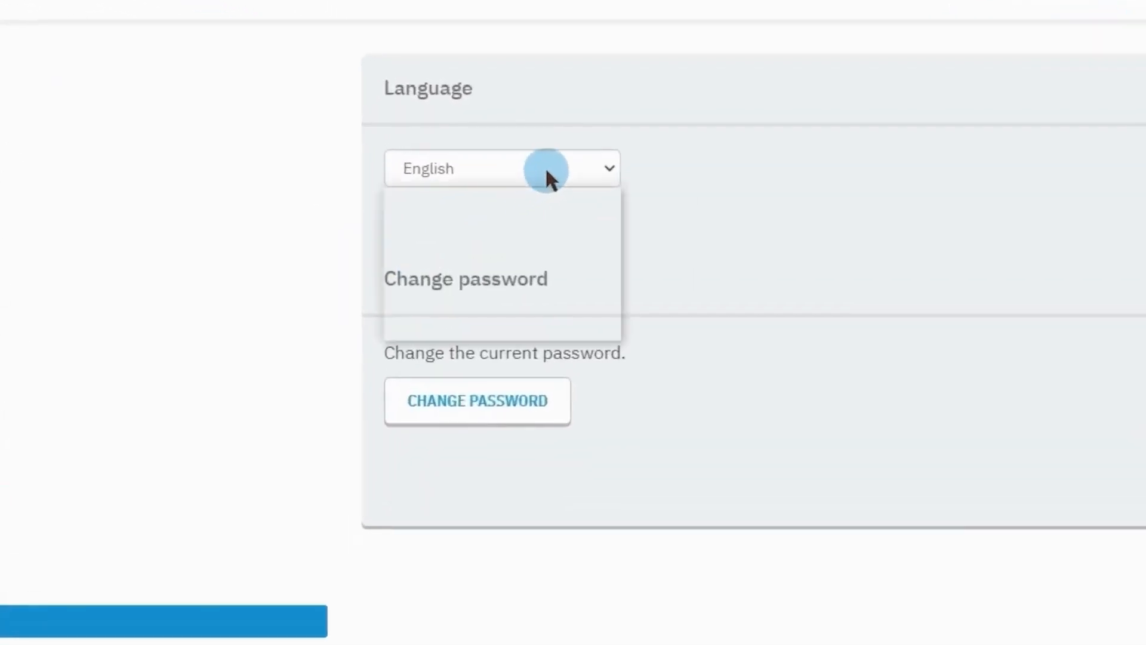
{"action": "left_click", "coordinate": [651, 263]}
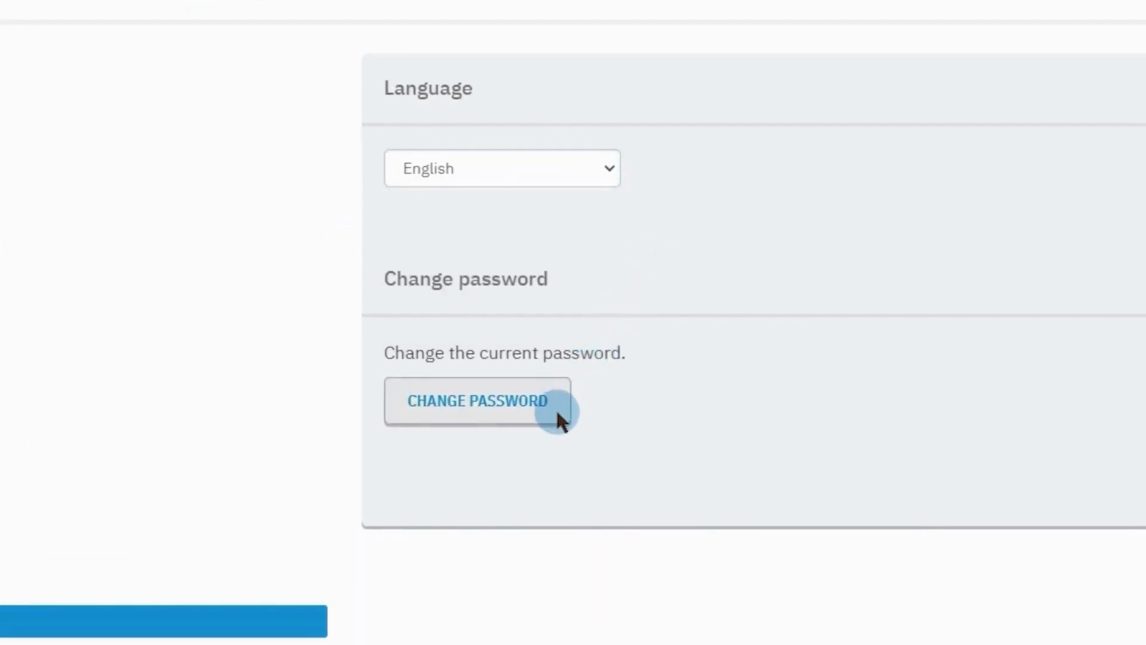